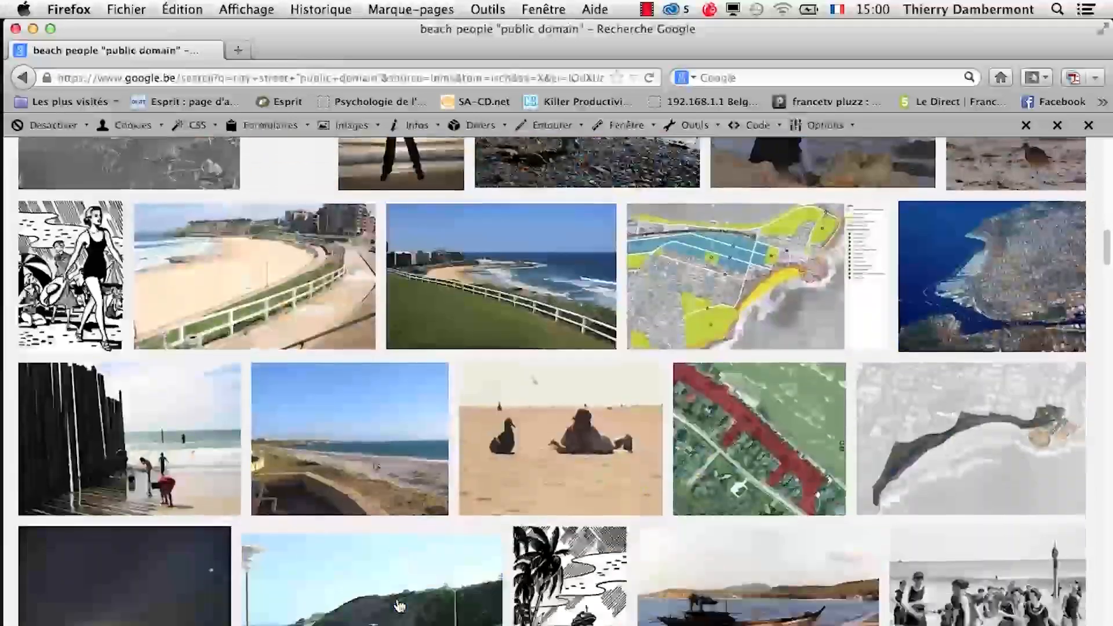
Find the beach photo with two people walking in the image results, preview it in a new tab, and return to the results
scroll(400, 604, down, 5)
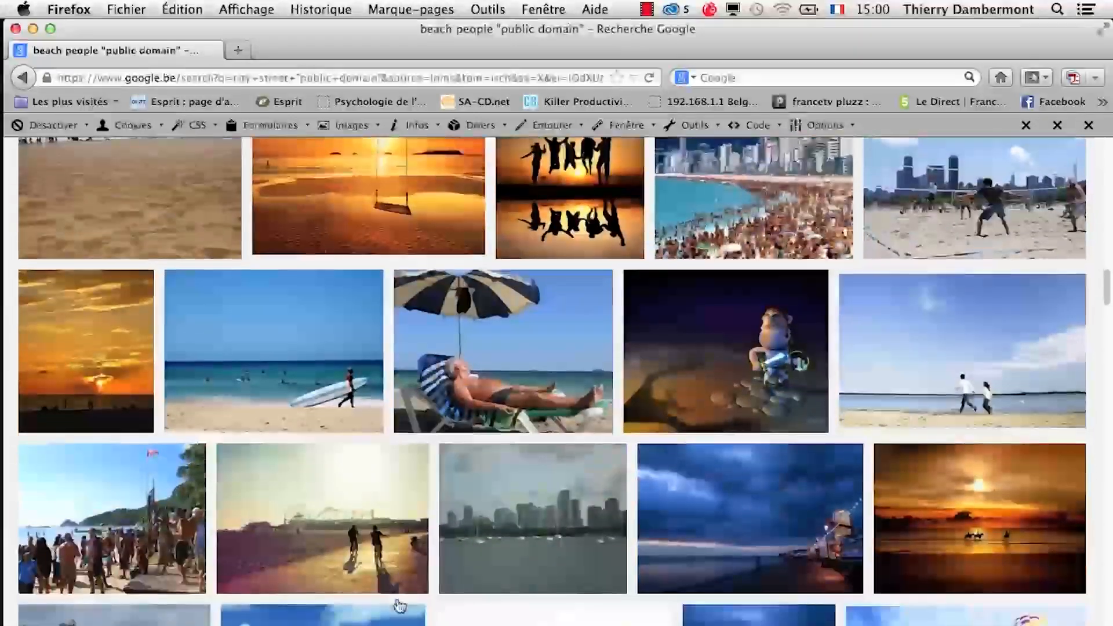
right_click(331, 602)
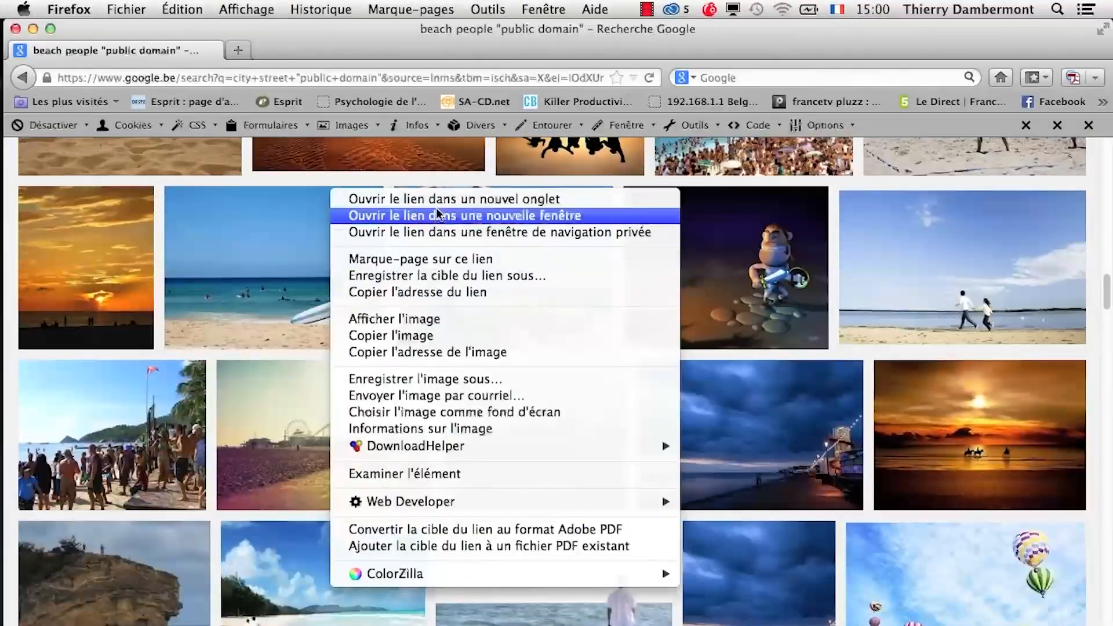
click(396, 199)
click(332, 48)
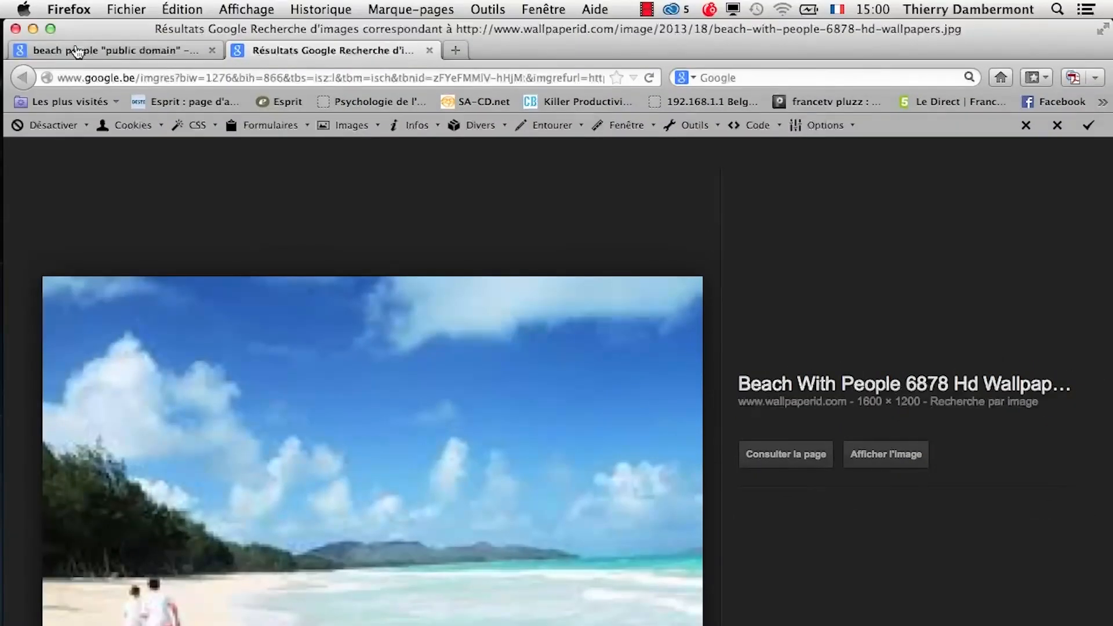
click(75, 51)
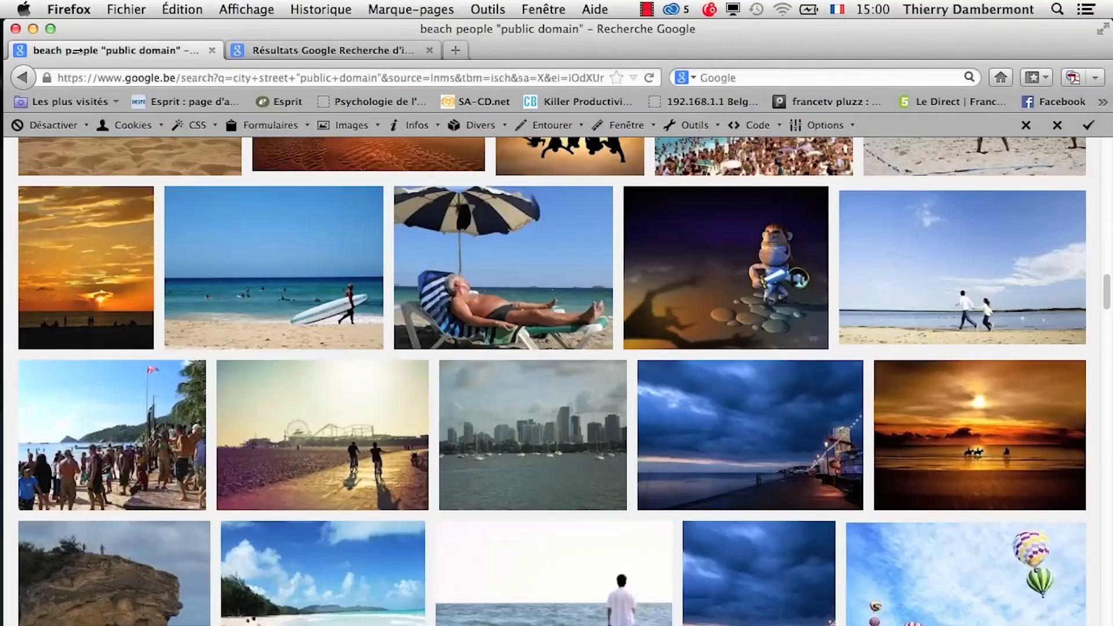
Open a new browser window and search Google for "beach people 6878"
click(163, 9)
mouse_move(134, 7)
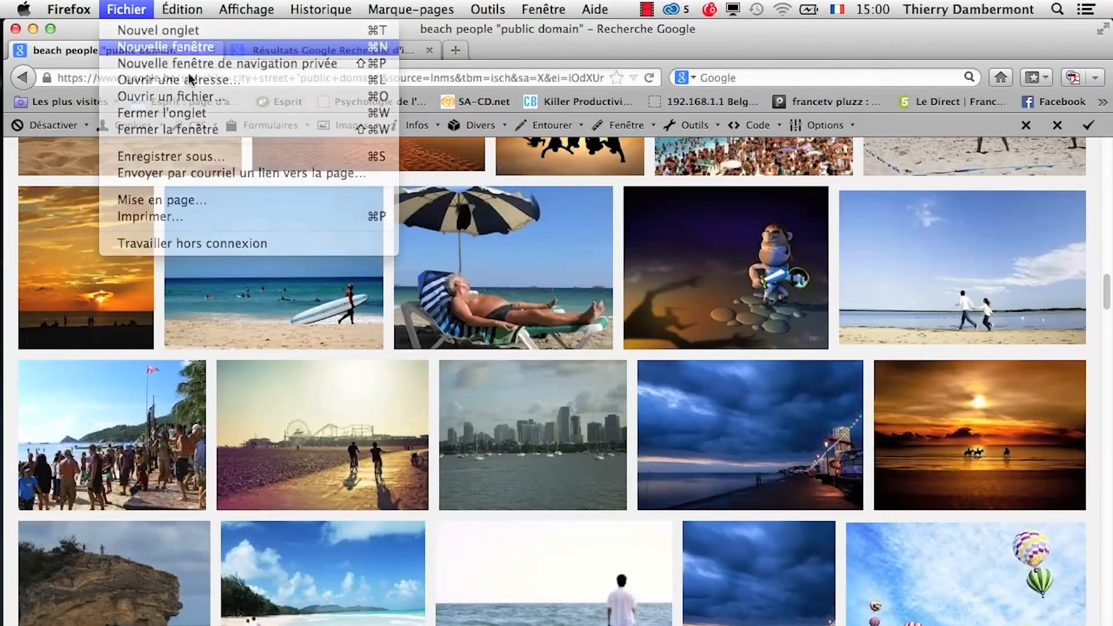
click(168, 47)
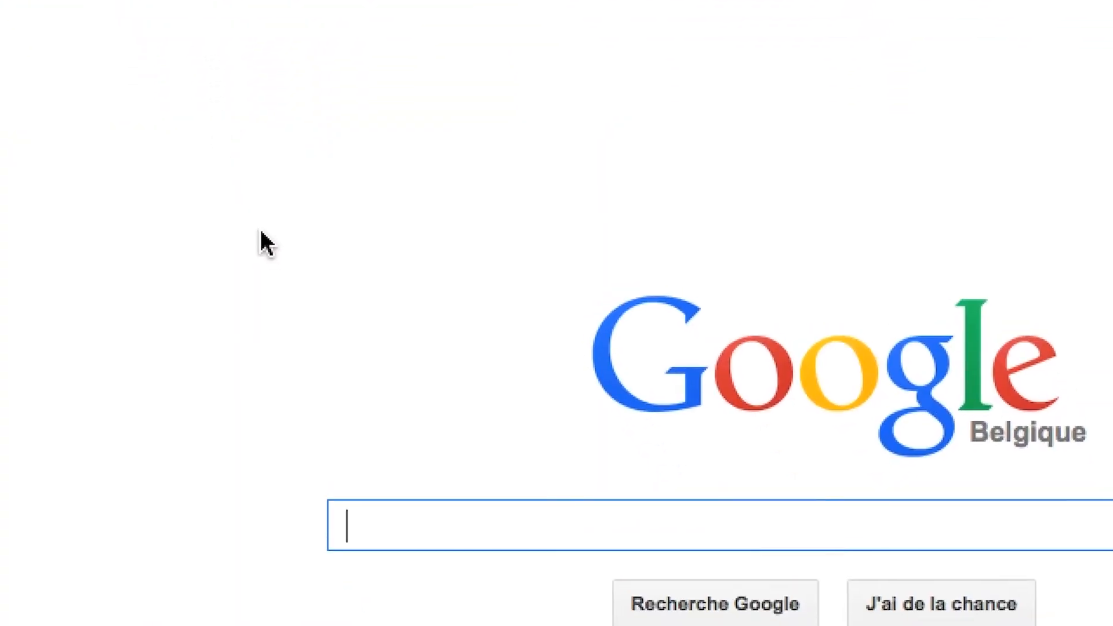
text(beach people )
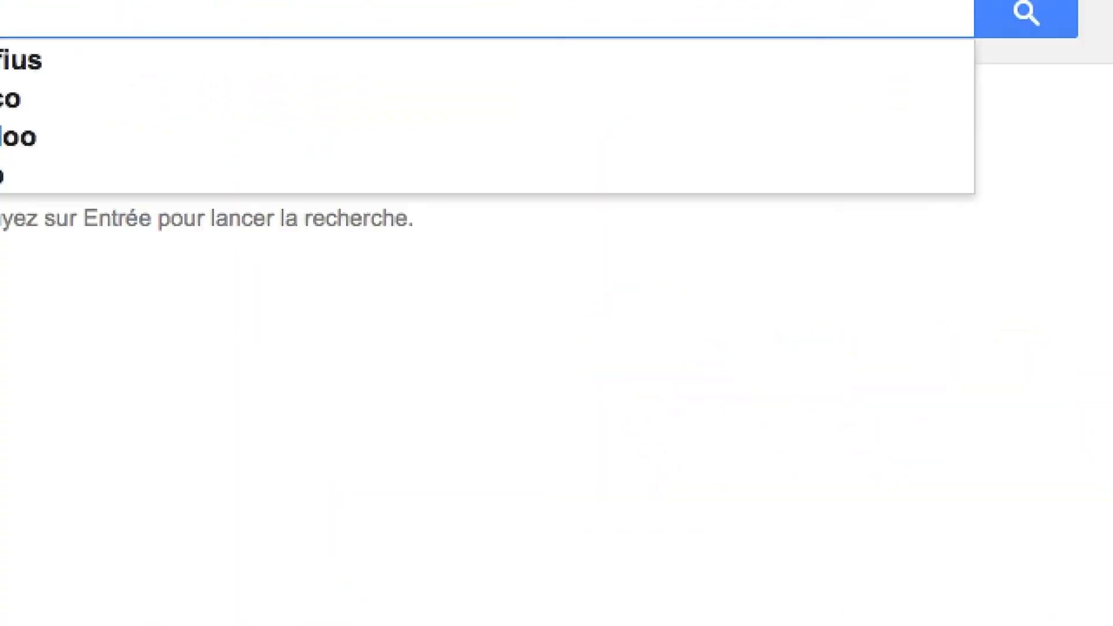
text(6878)
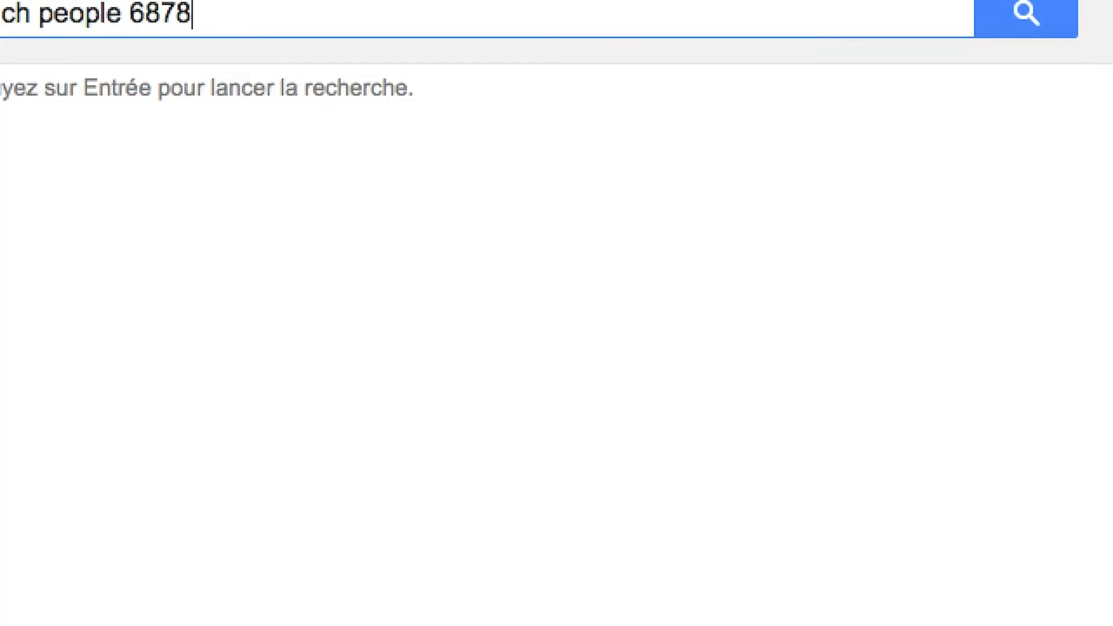
key(Return)
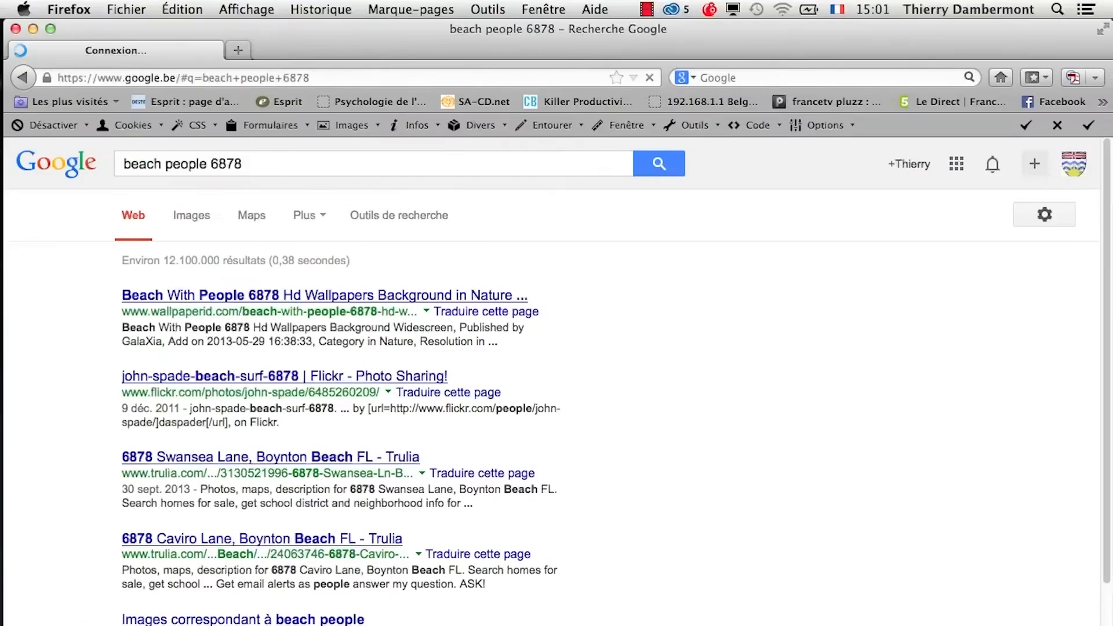
Show the image results and open the 1600 × 1200 wallpaperid.com beach photo in a new tab
click(192, 215)
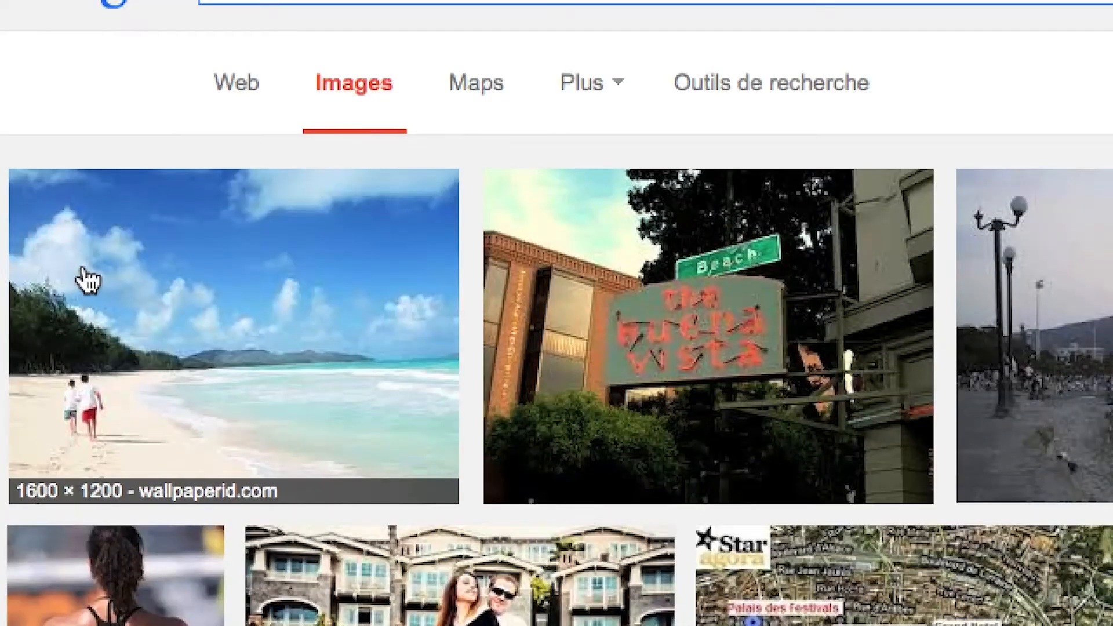
right_click(86, 273)
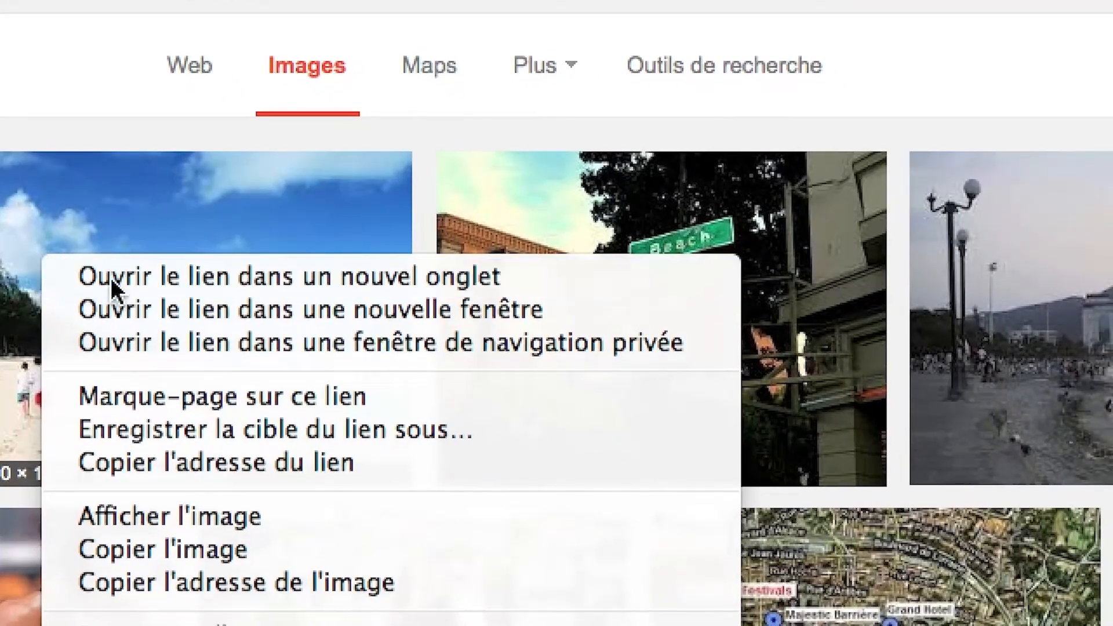
click(110, 277)
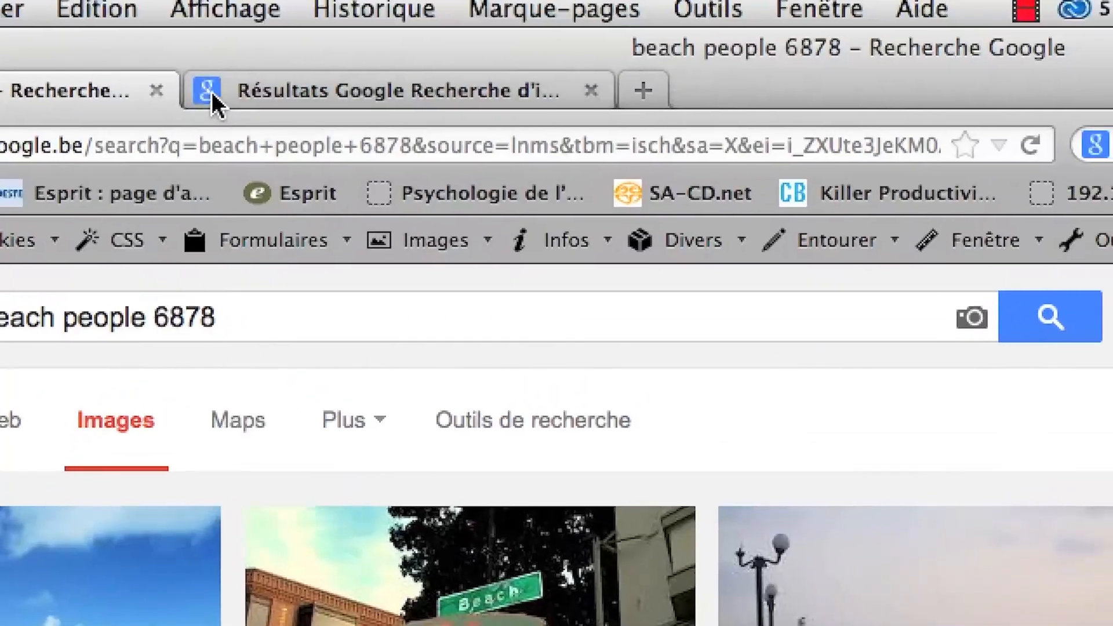
click(223, 93)
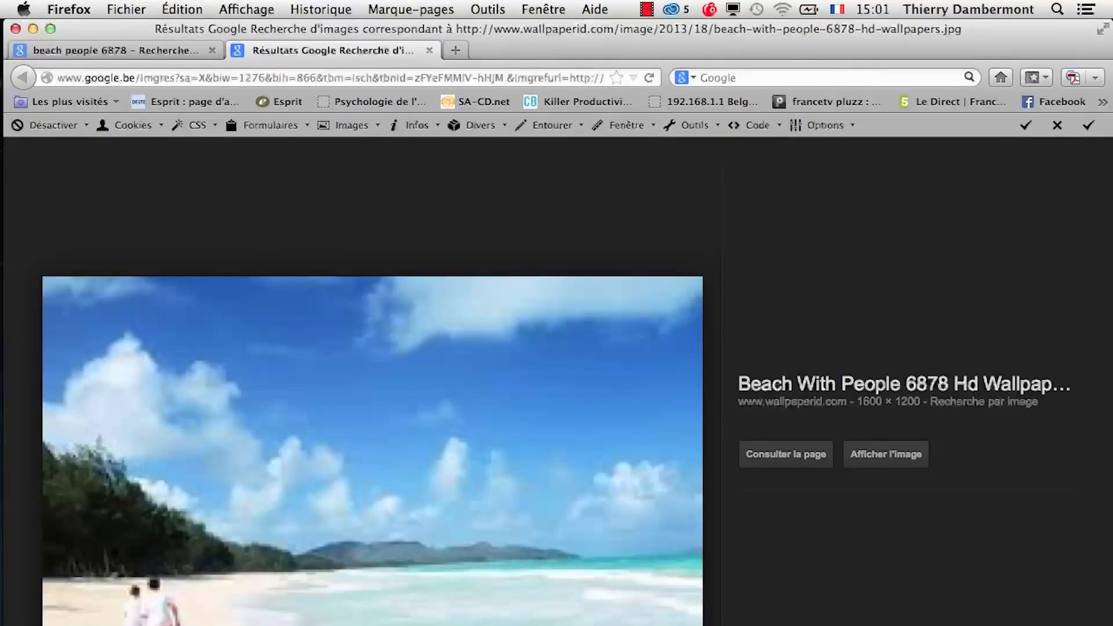
Try to display the original image, return to its preview, and search by image for all sizes of the photo
click(875, 459)
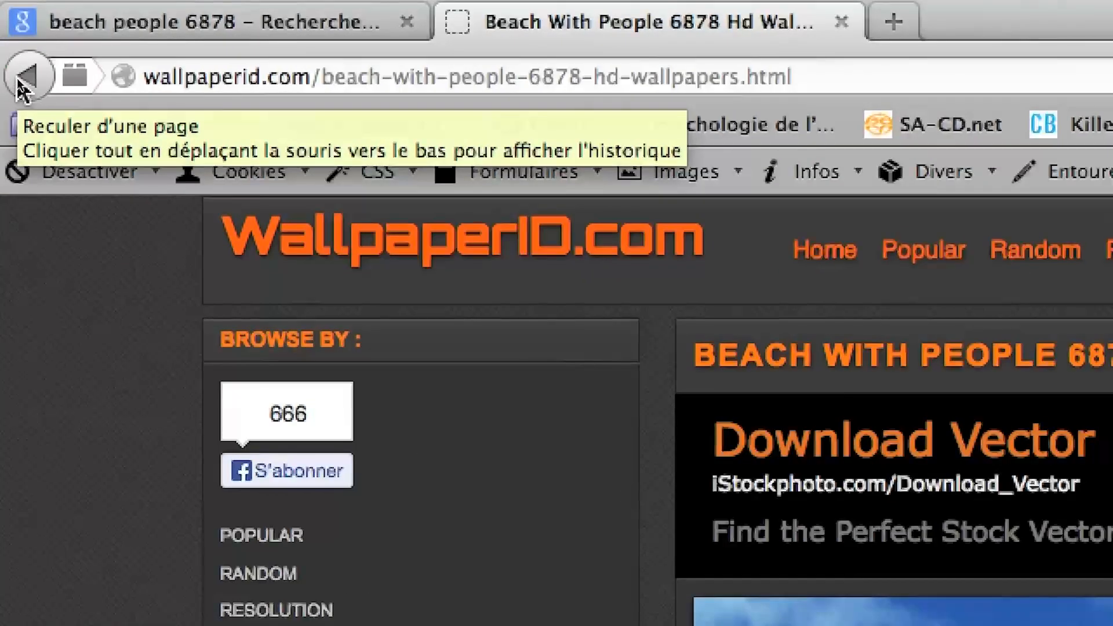
click(19, 84)
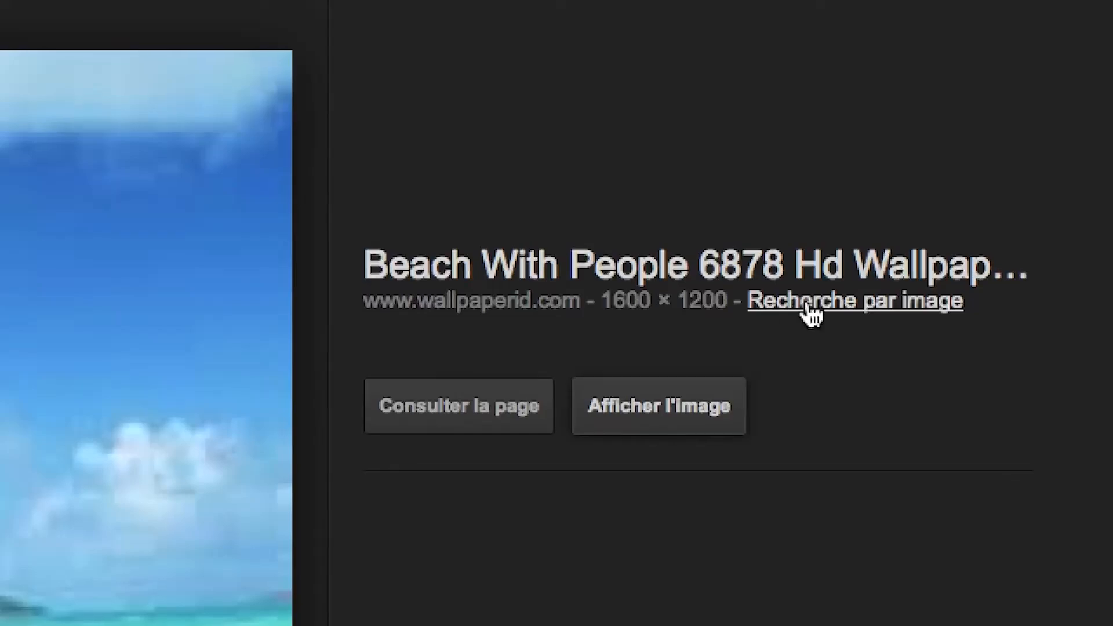
click(809, 307)
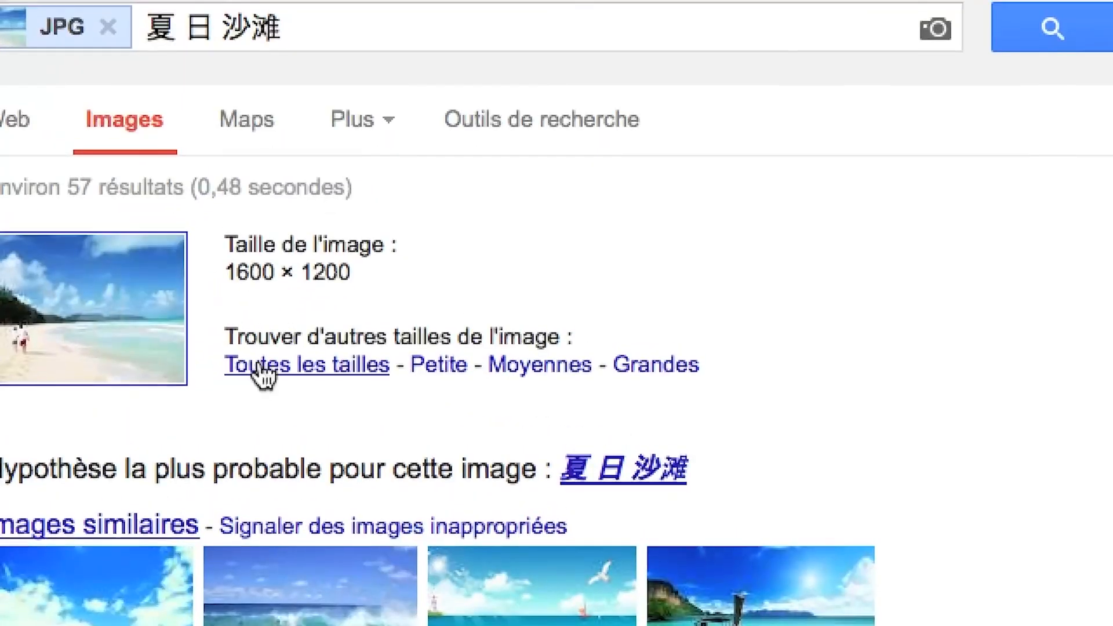
click(264, 374)
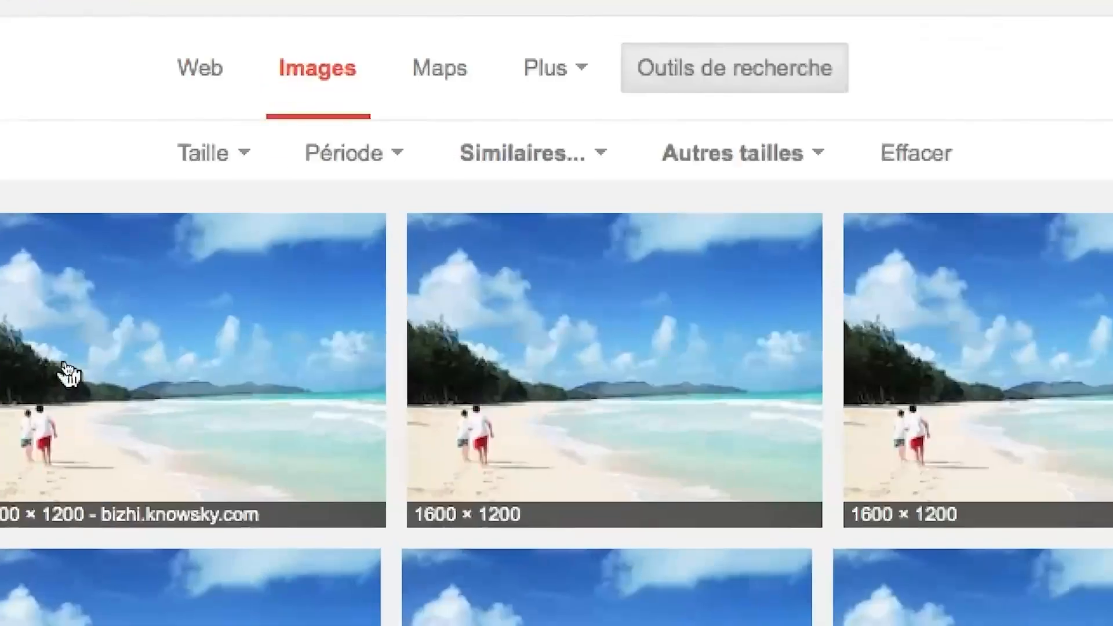
Open the 1600 × 1200 bizhi.knowsky.com version in a new tab and display its full image
right_click(67, 369)
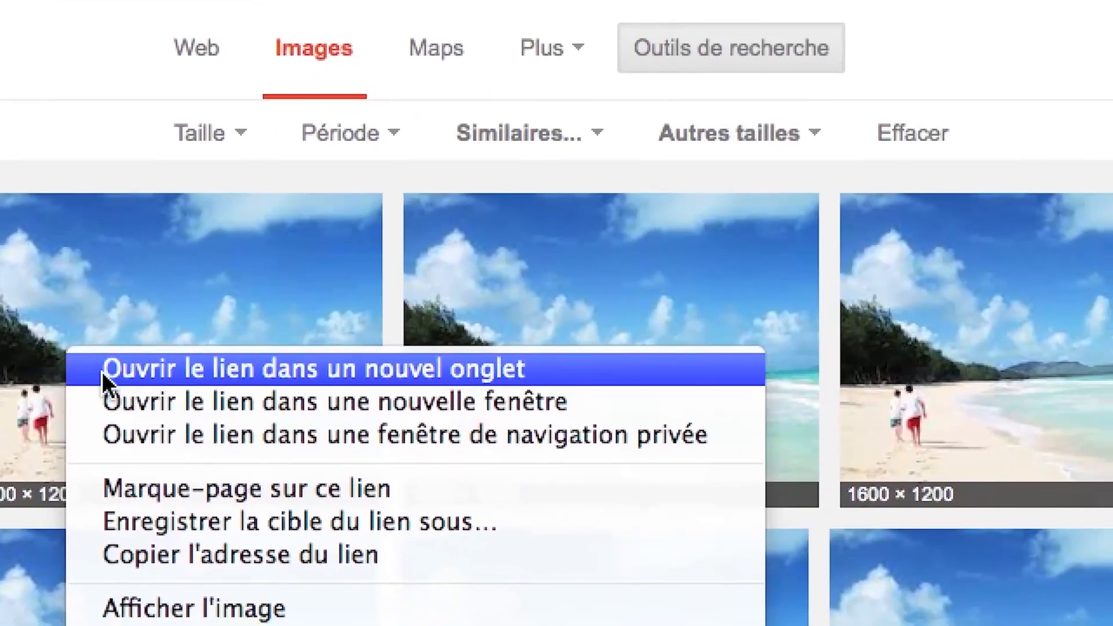
click(157, 379)
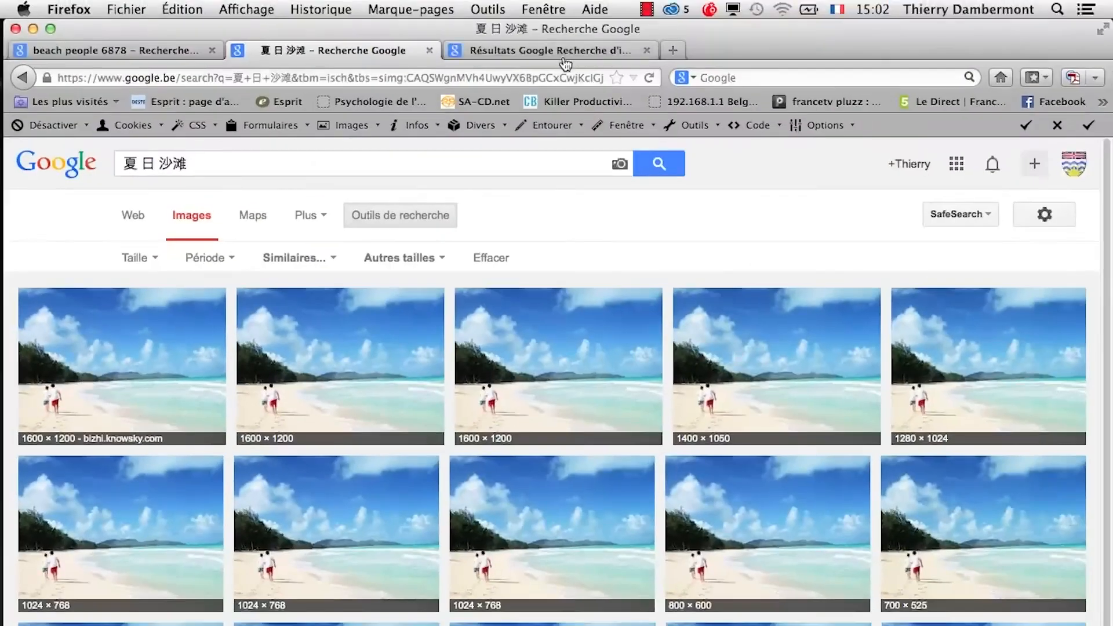
click(602, 28)
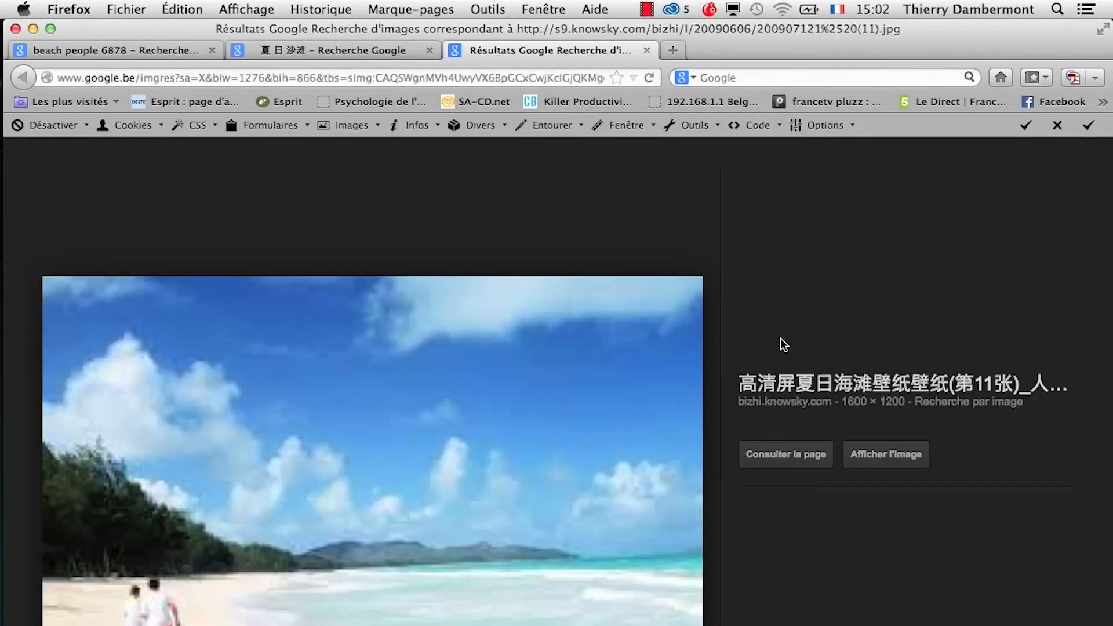
click(881, 454)
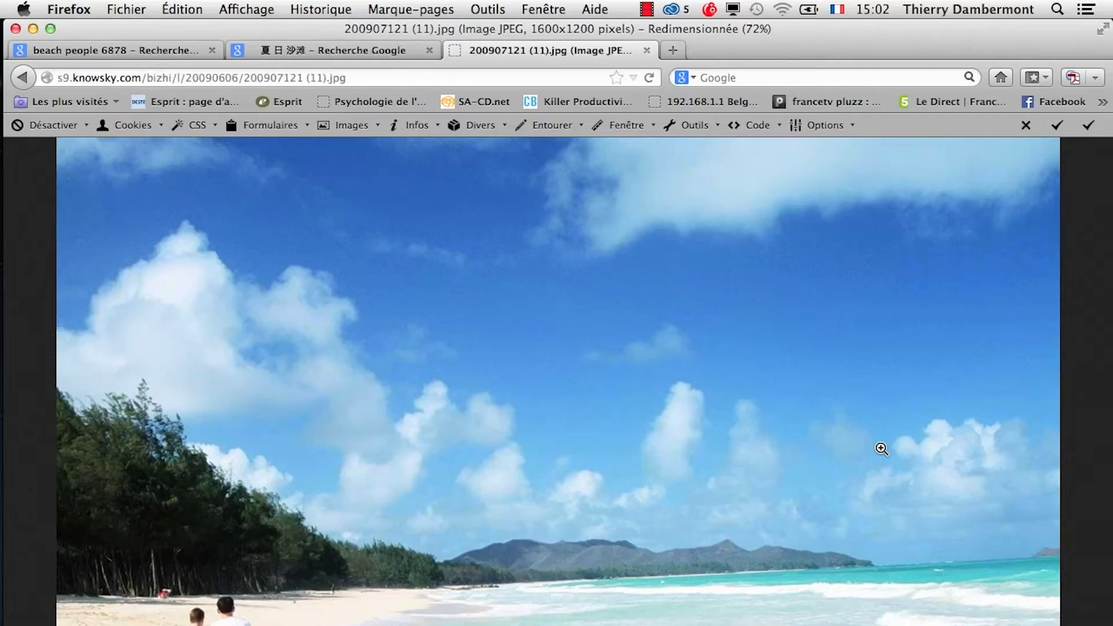
Save the beach image as plage-01.jpg in the folder already selected
right_click(450, 400)
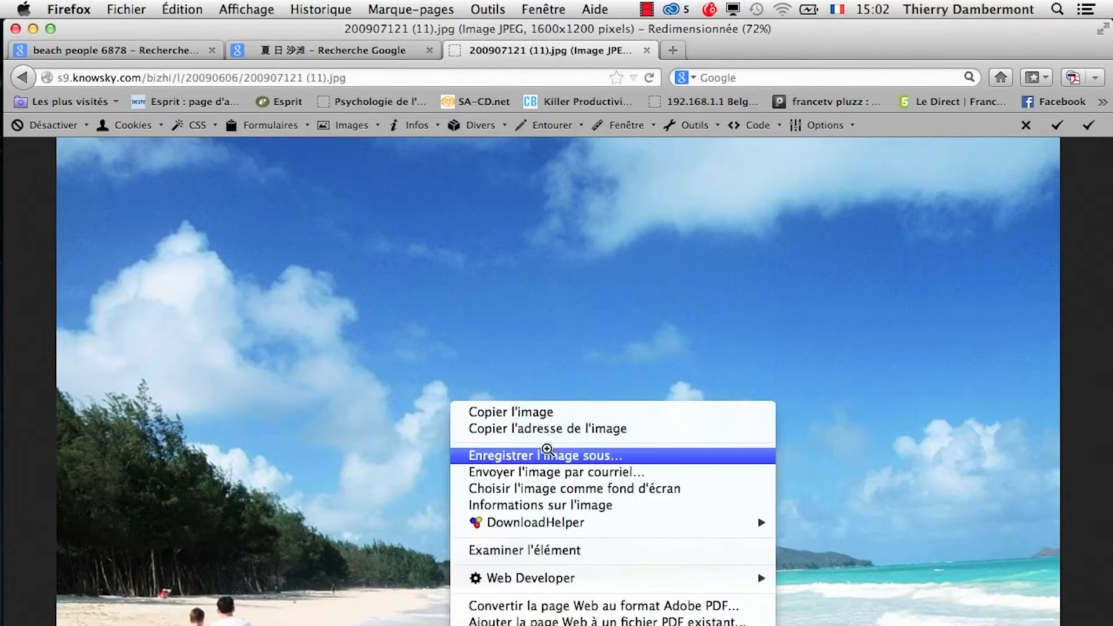
click(545, 454)
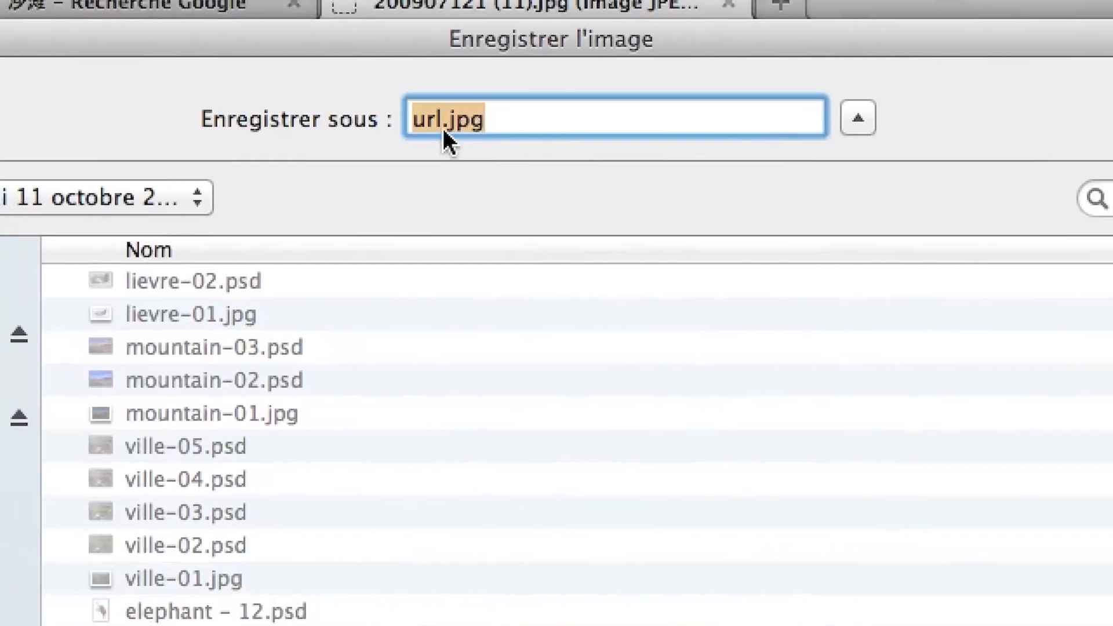
click(502, 109)
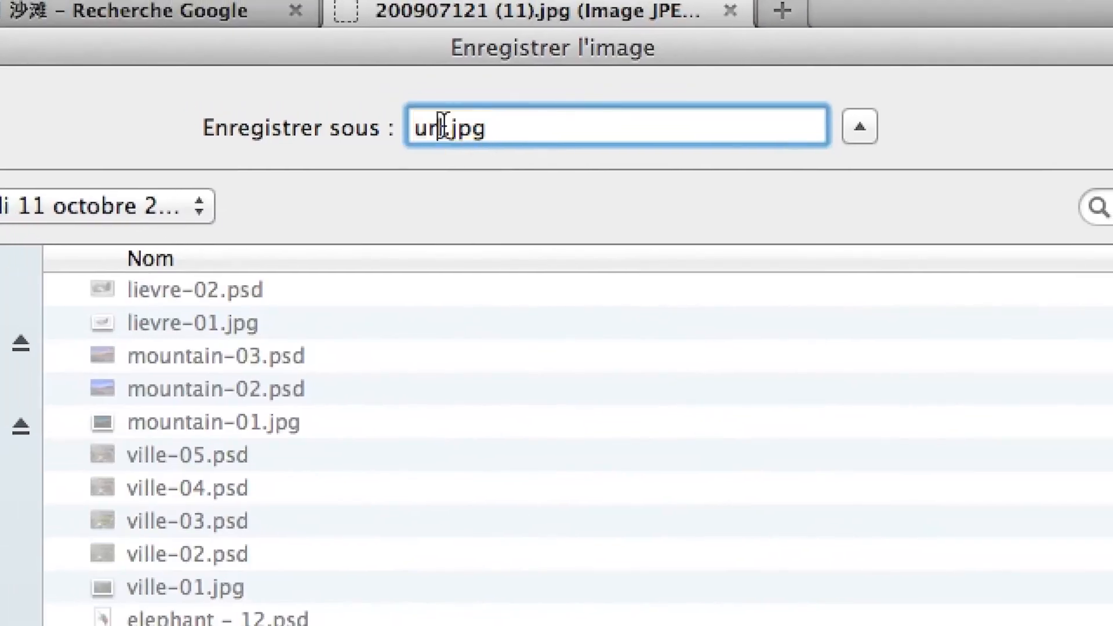
double_click(409, 116)
text(plage)
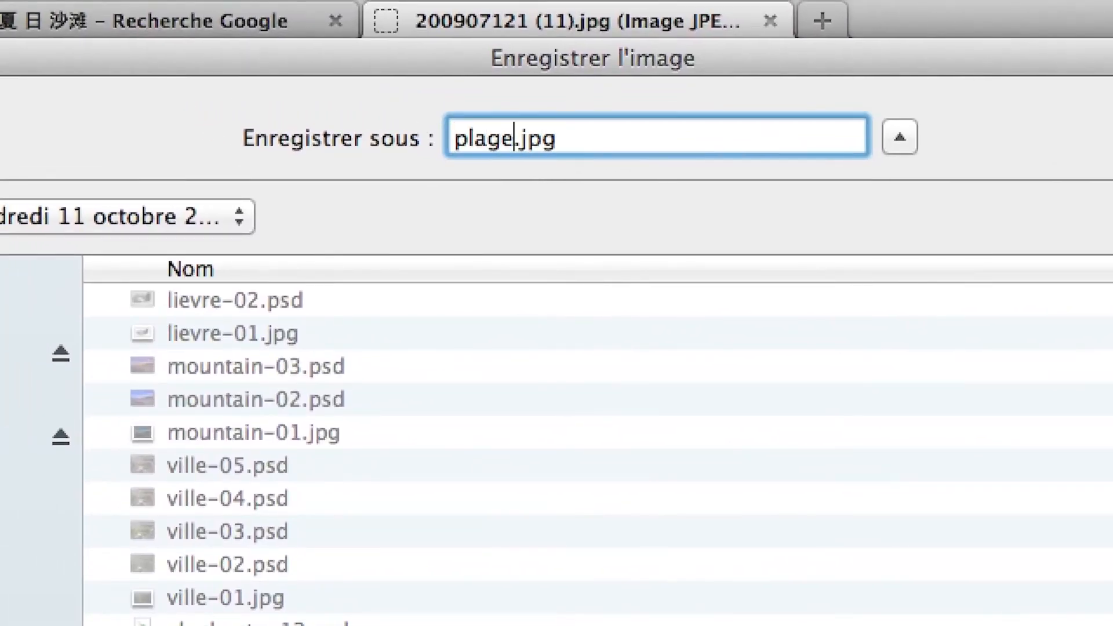
text(-01)
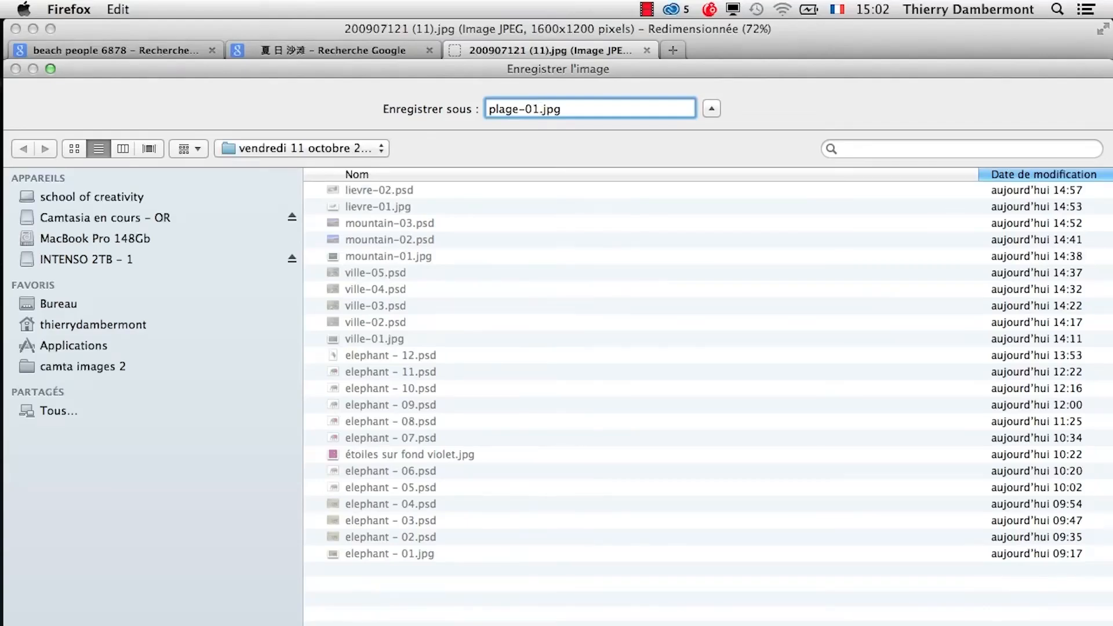
key(Return)
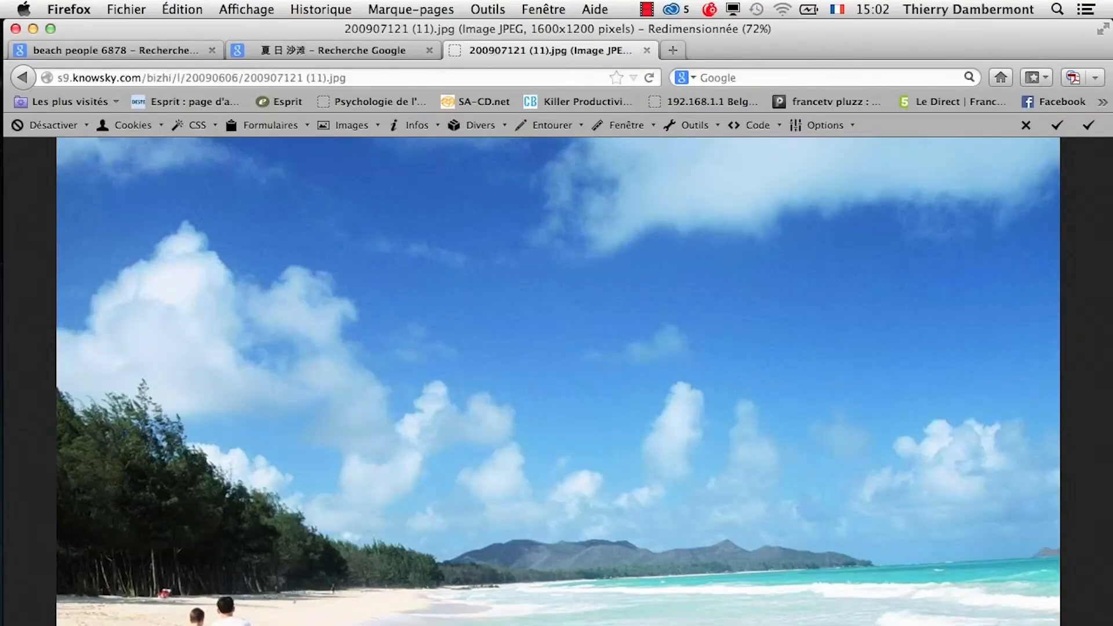
Switch to Photoshop, open plage-01.jpg, and show it in full-screen mode with the menu bar
key(super+Tab)
click(149, 10)
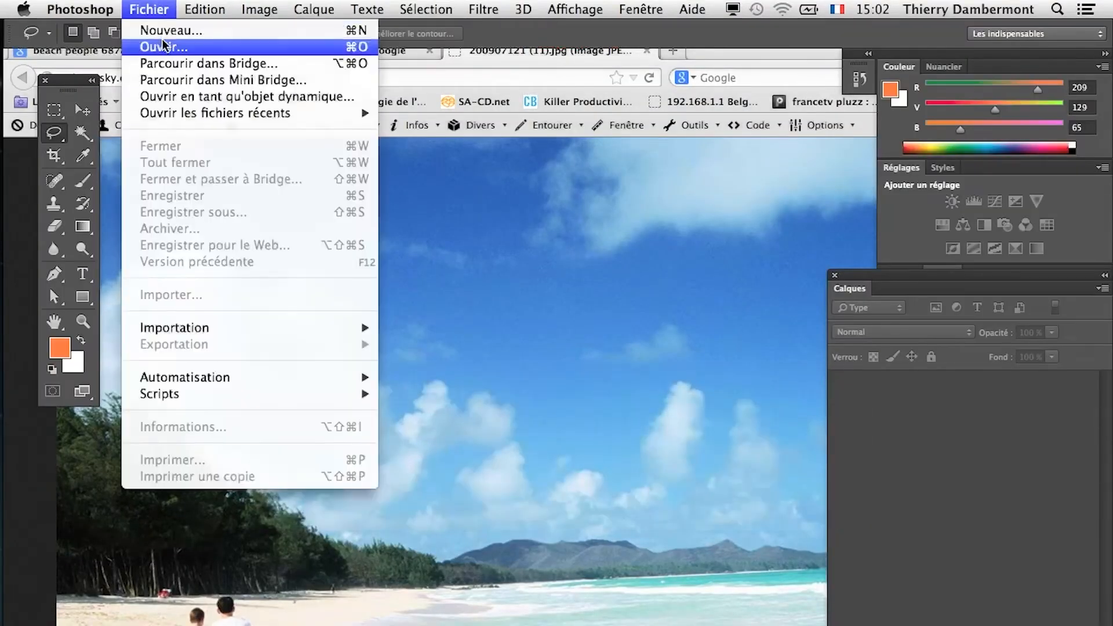
click(162, 47)
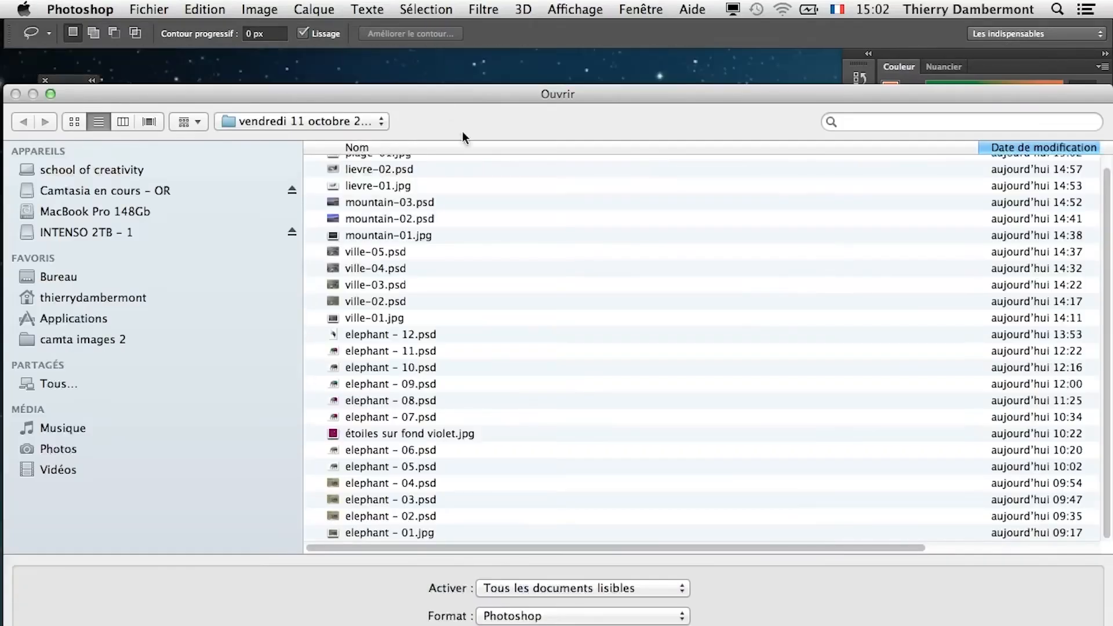
scroll(576, 165, up, 1)
click(374, 163)
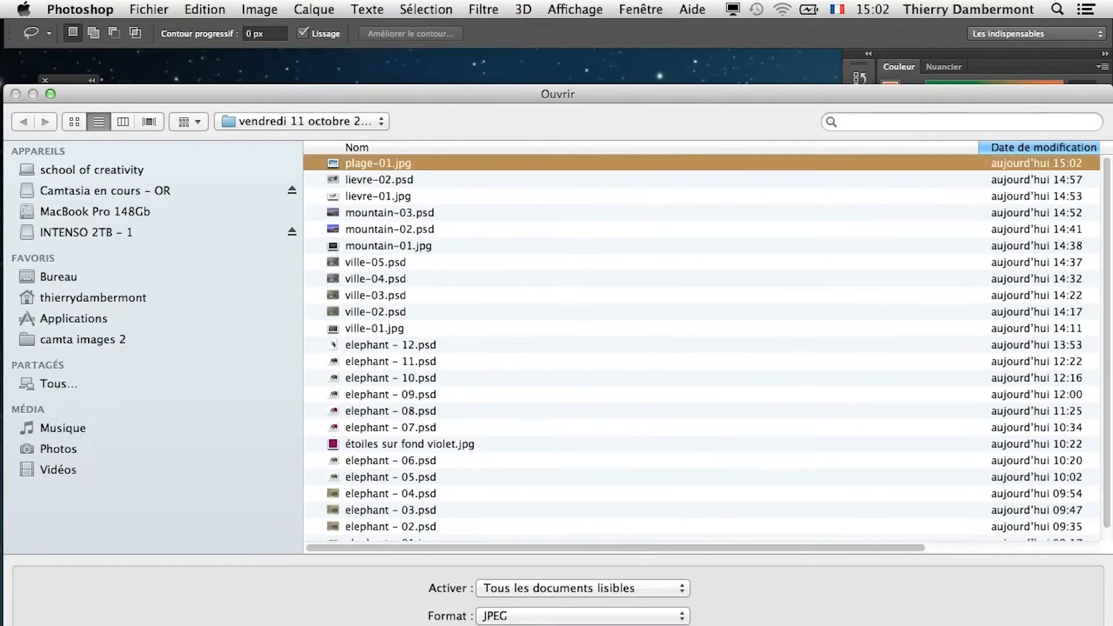
key(Return)
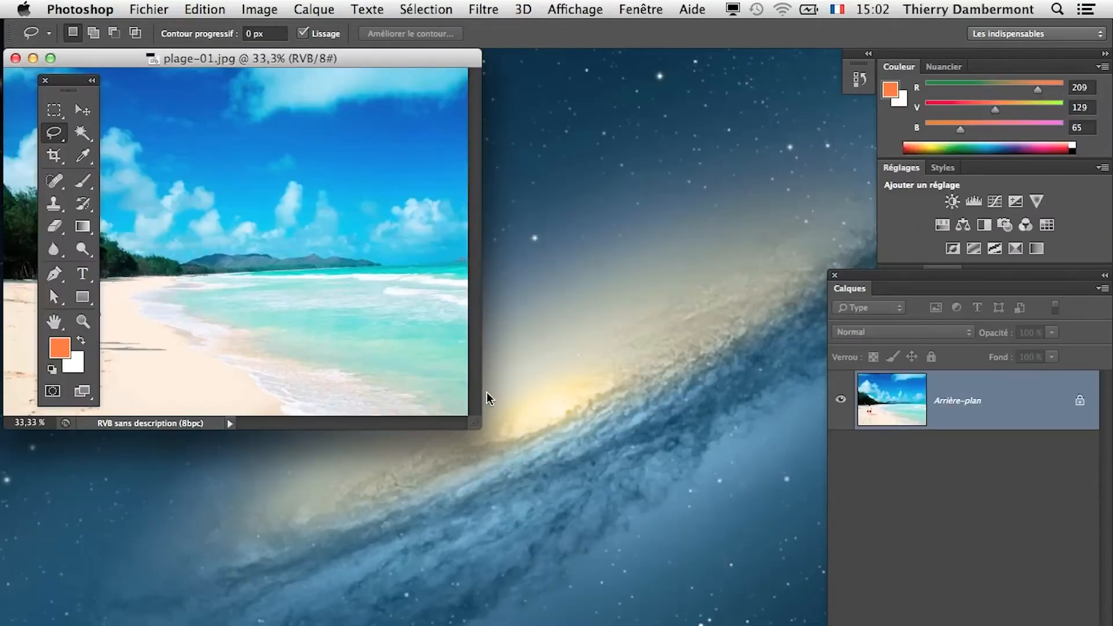
key(f)
Compare the beach image's colours in Photoshop with the original displayed in Firefox, ending in Photoshop
key(super+Tab)
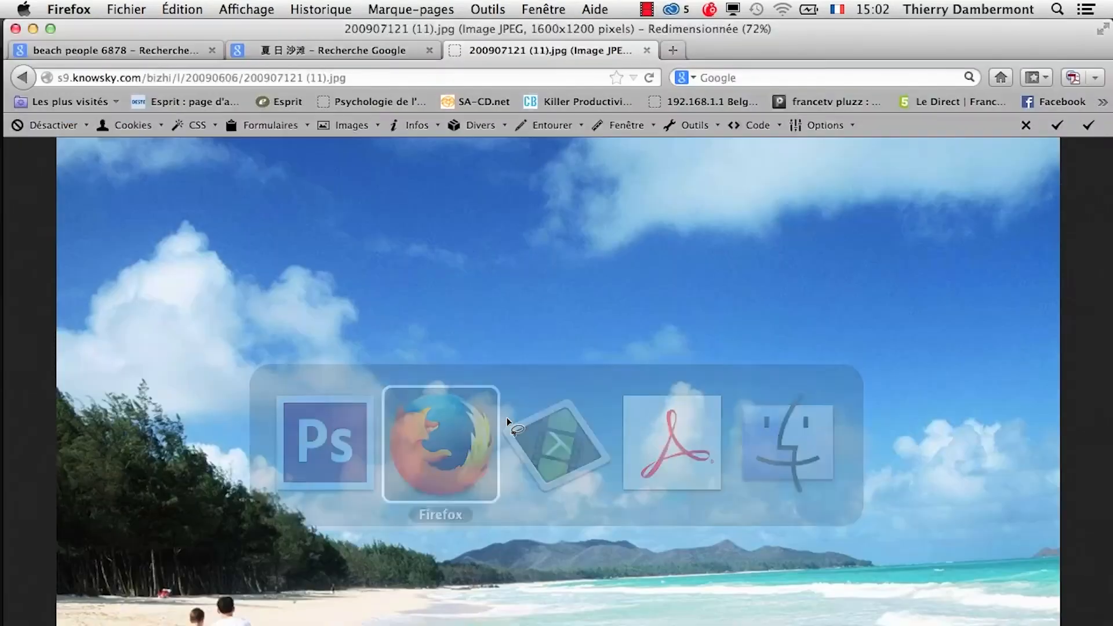
key(super+Tab)
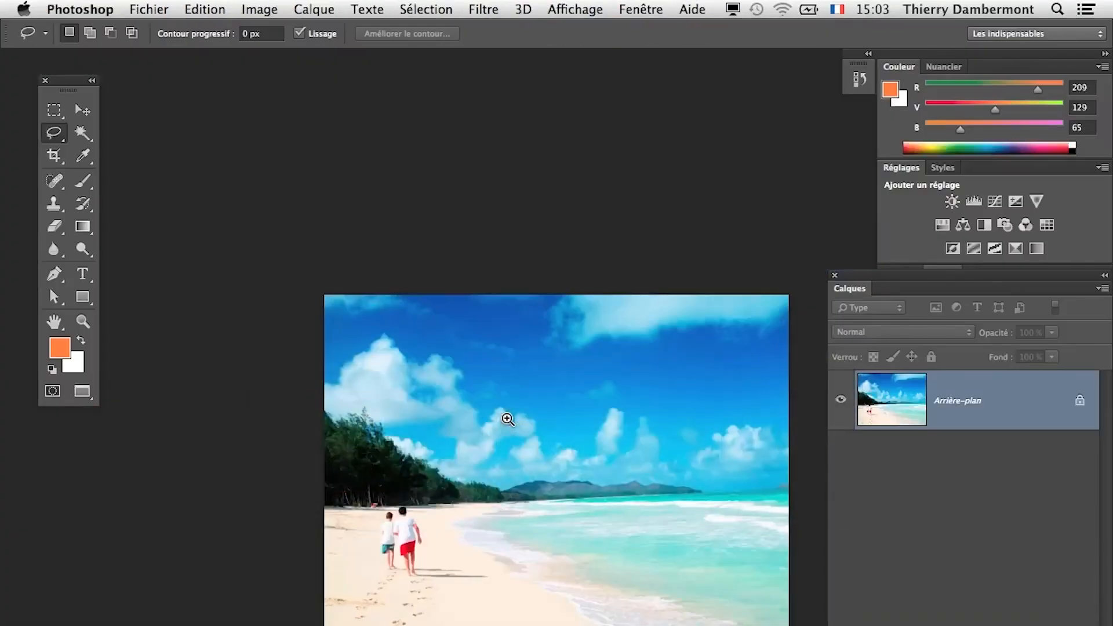
key(super+Tab)
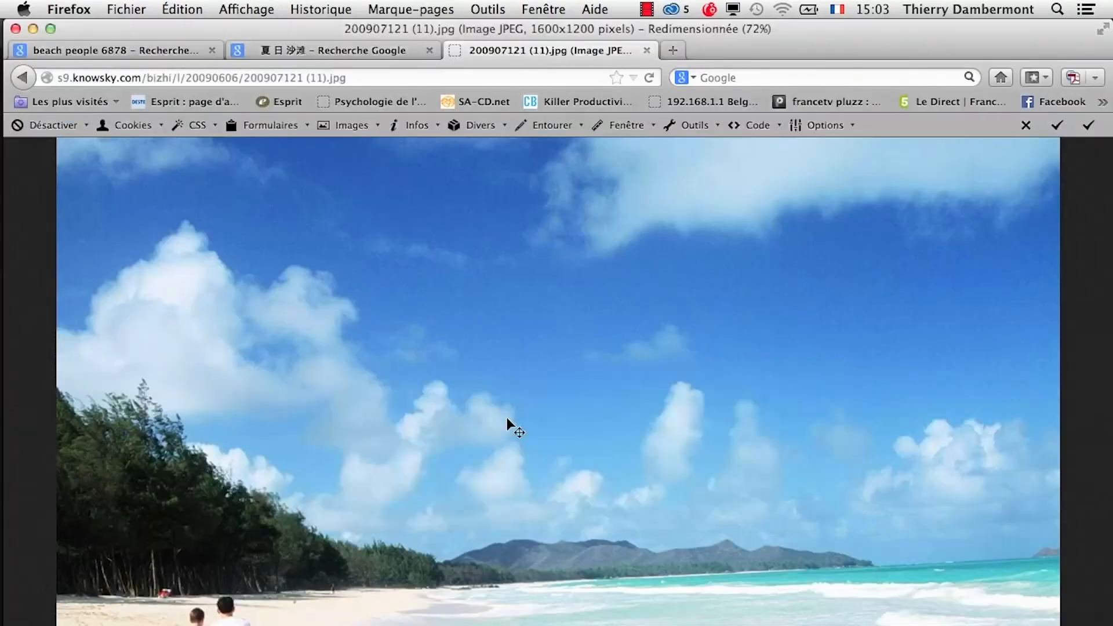
key(super+Tab)
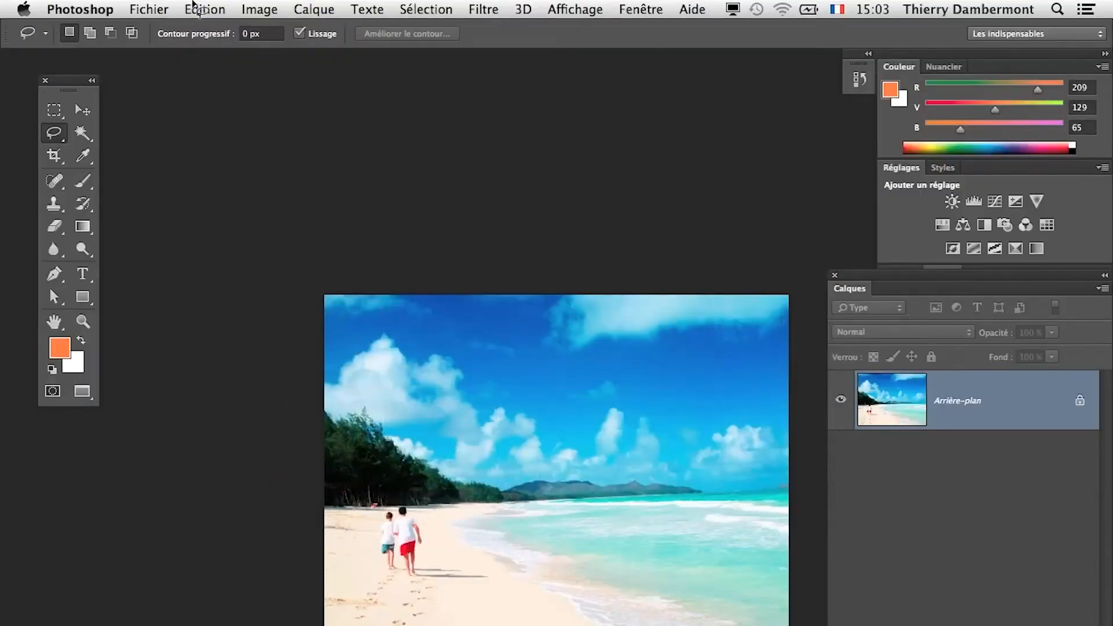
Preview the beach photo without colour management, then assign it the sRGB IEC61966-2.1 profile with the preview enabled
click(195, 8)
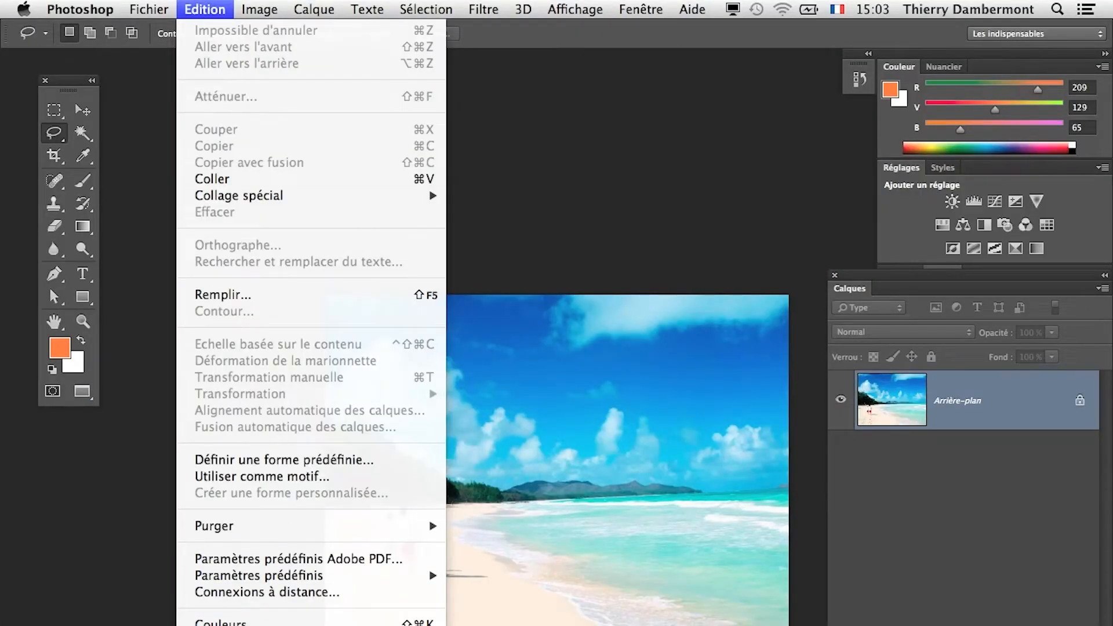
click(249, 625)
click(631, 171)
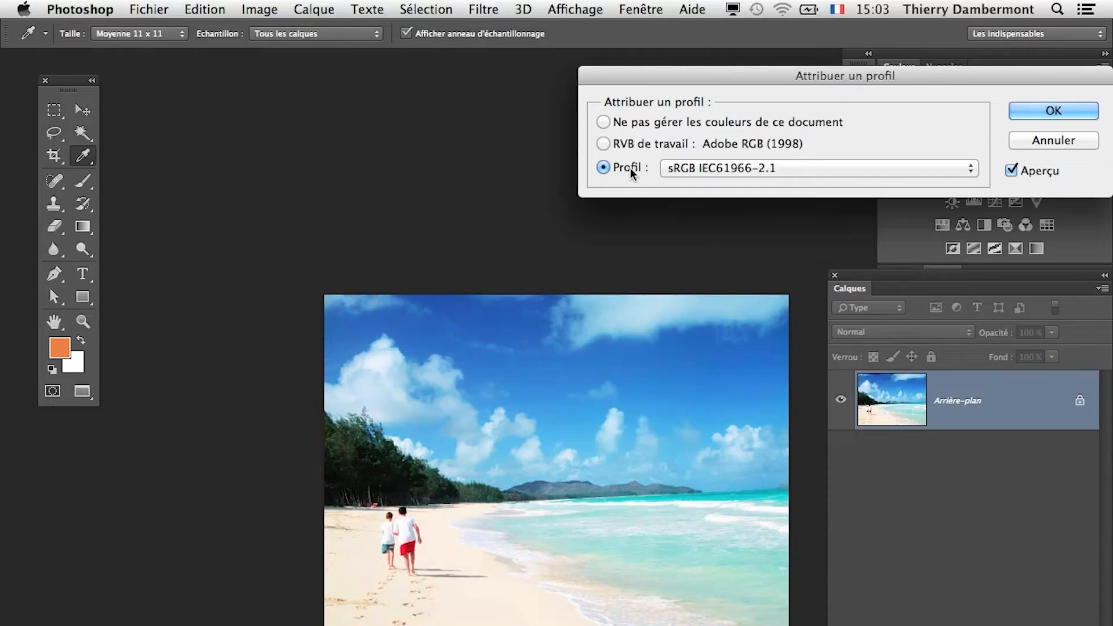
click(624, 124)
click(619, 169)
click(1046, 116)
key(l)
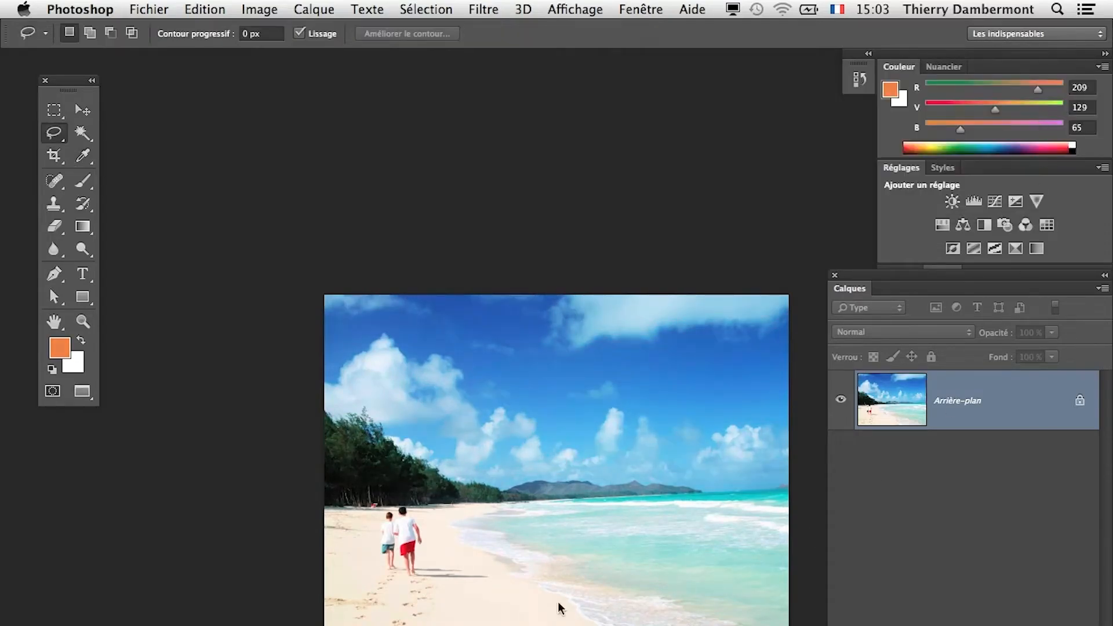
Try darkening the beach photo with a Levels (Niveaux) adjustment layer, setting the RVB midtone input to 0,76
scroll(467, 563, up, 3)
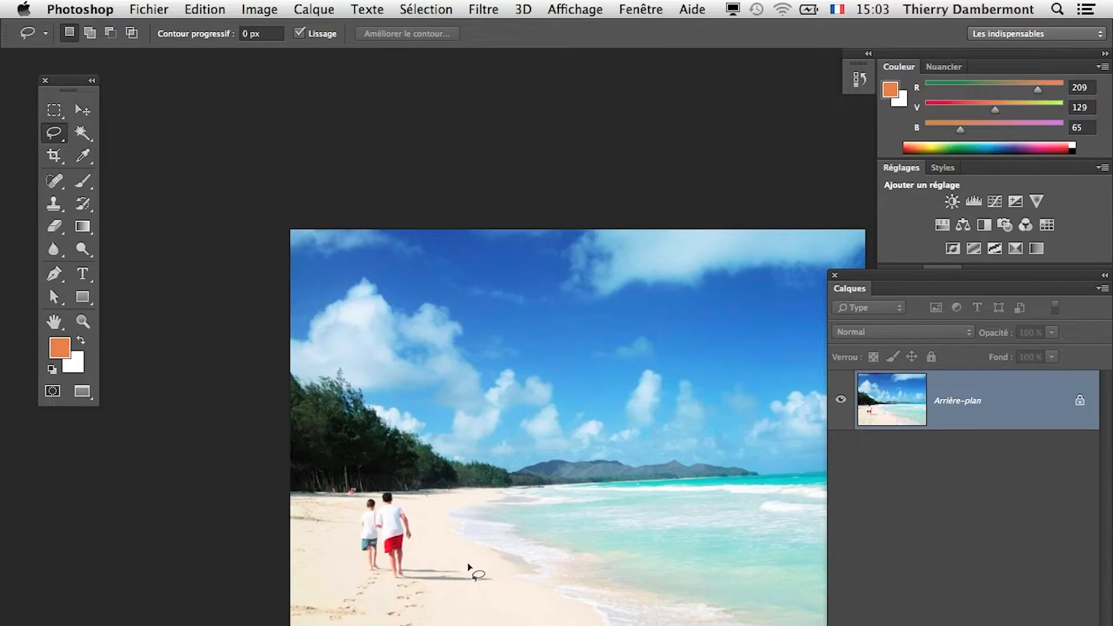
scroll(457, 541, right, 4)
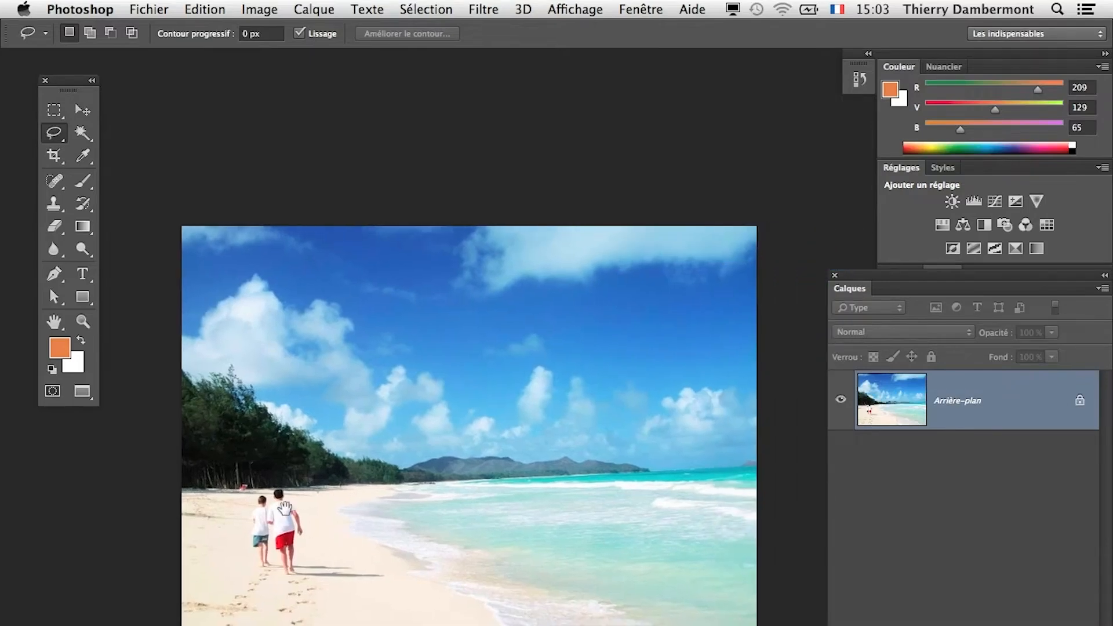
click(314, 9)
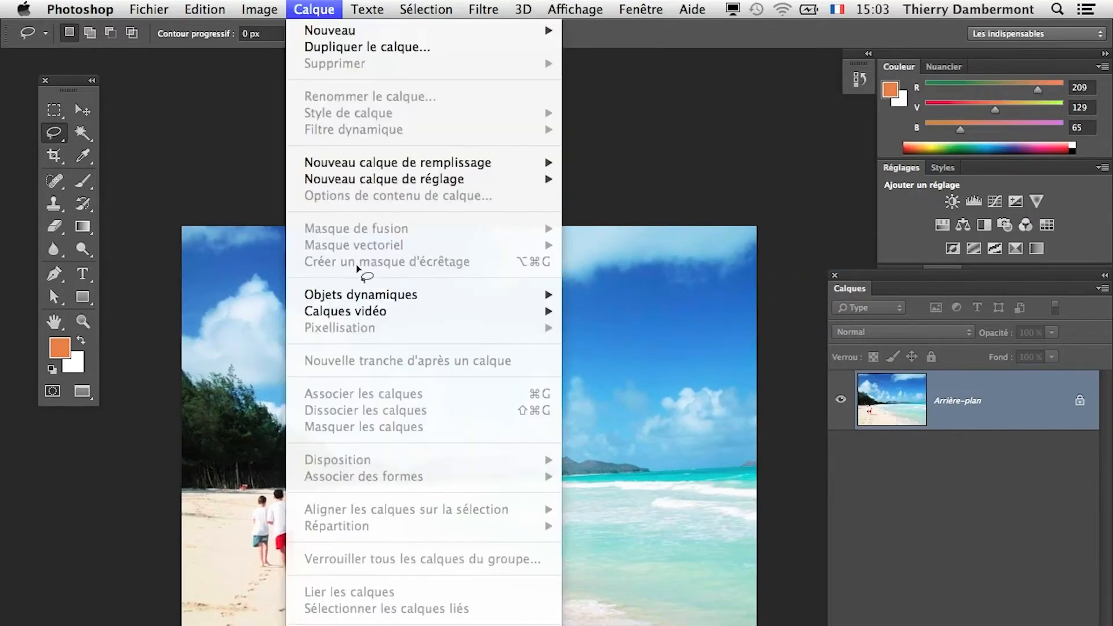
mouse_move(523, 182)
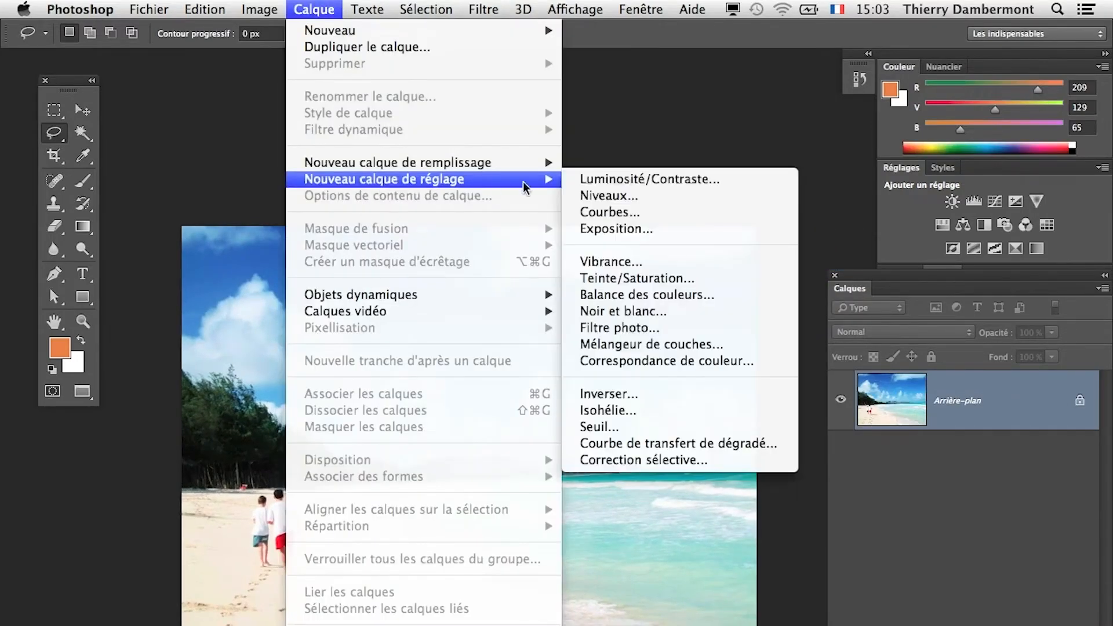
click(606, 198)
click(497, 244)
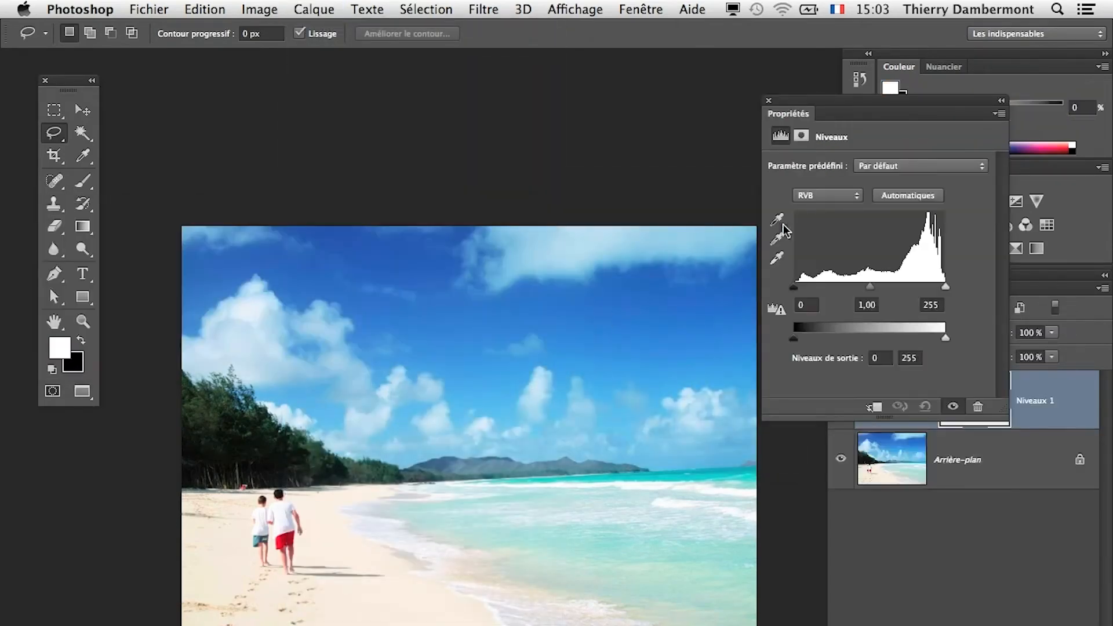
mouse_move(866, 293)
mouse_down()
mouse_move(849, 288)
mouse_move(893, 288)
mouse_move(842, 288)
mouse_move(884, 292)
mouse_up()
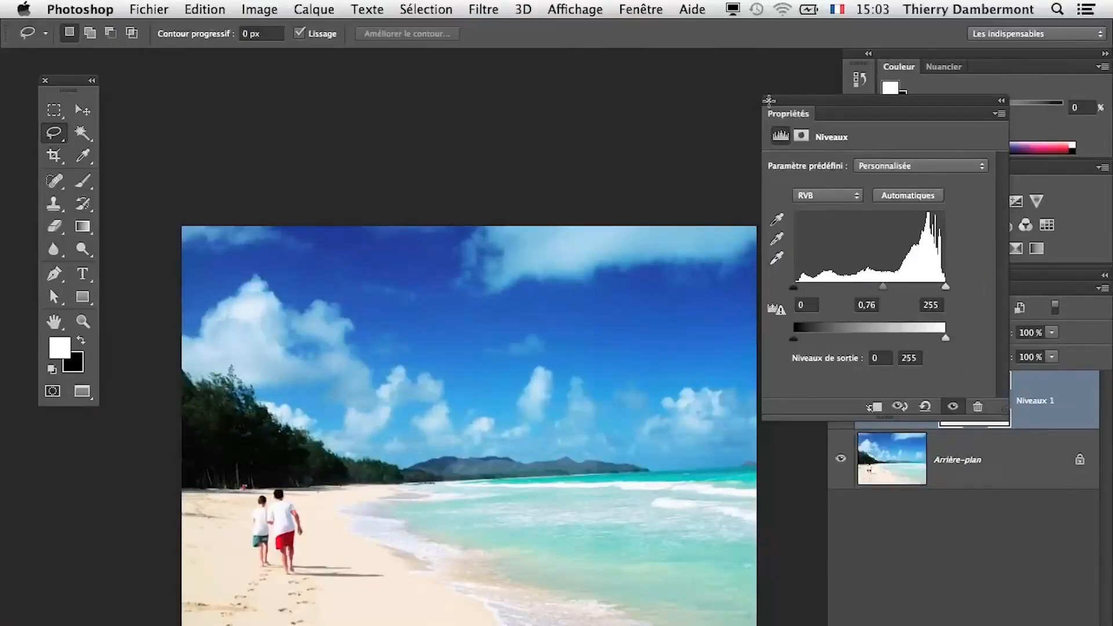
click(768, 100)
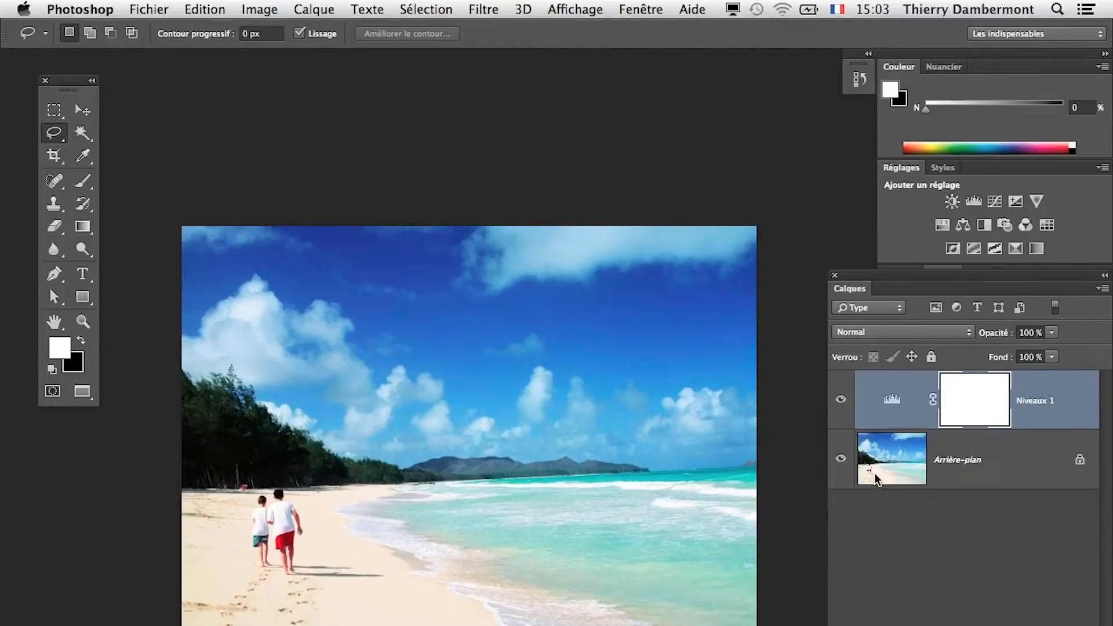
Compare the photo with and without the Niveaux 1 layer, and delete that adjustment layer
click(840, 400)
click(840, 400)
click(840, 400)
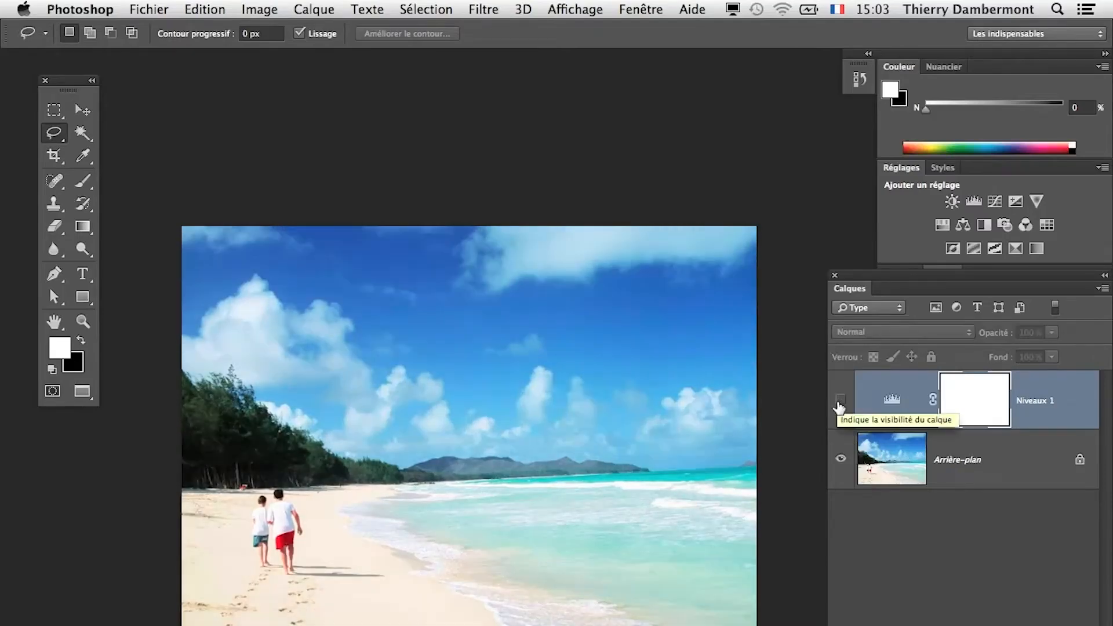
click(840, 400)
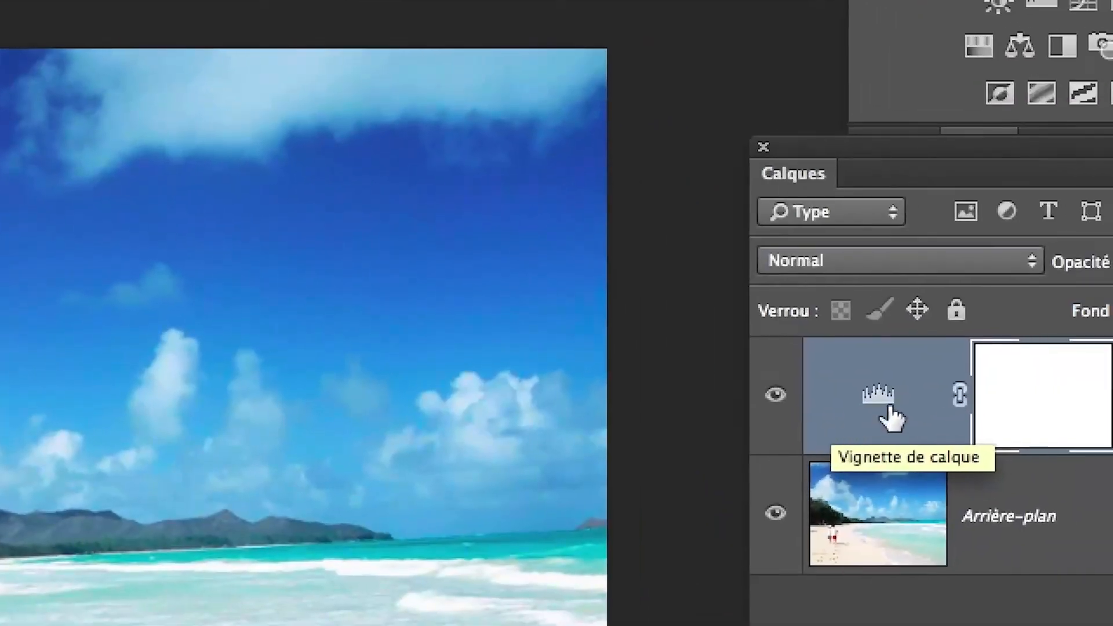
drag(894, 406, 1032, 625)
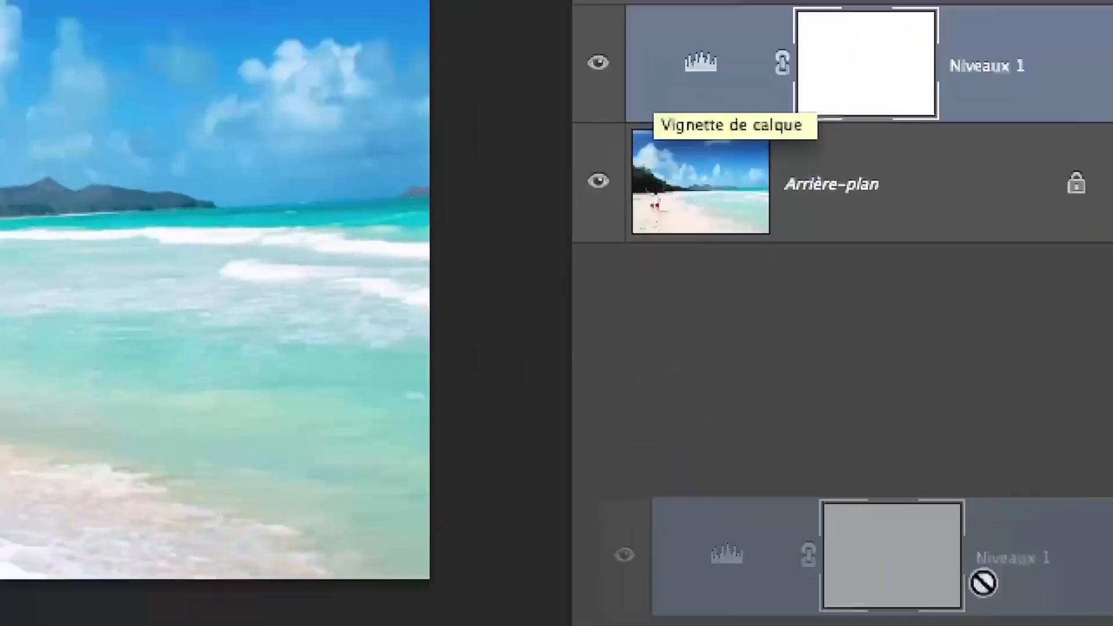
drag(984, 583, 984, 625)
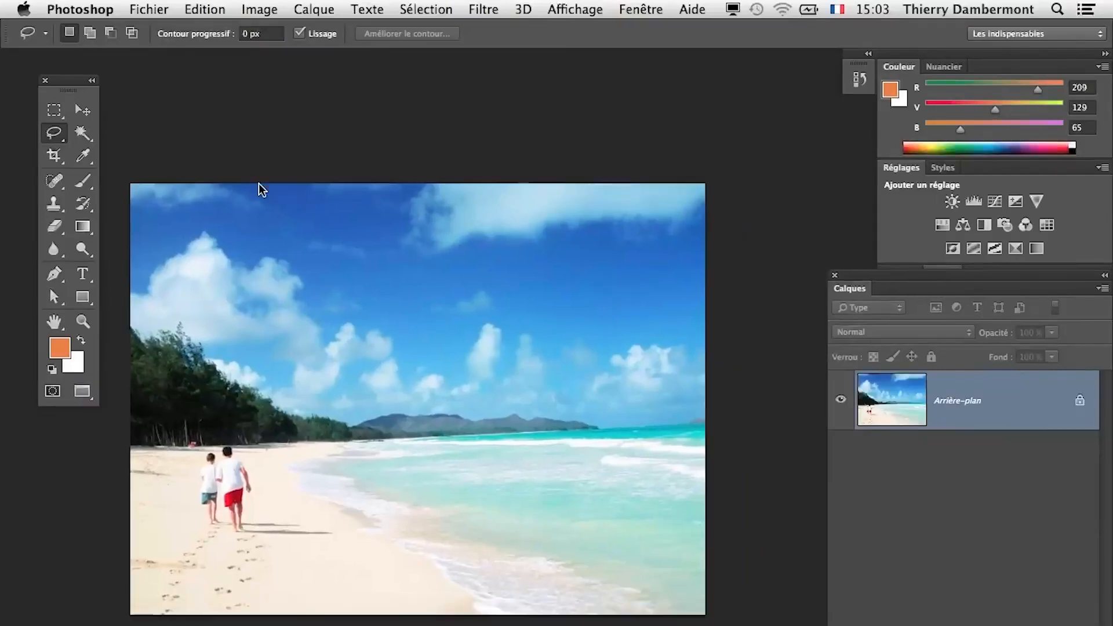
Add a Curves (Courbes) adjustment layer with the default name, Normal mode and 100 % opacity, and move its properties closer to the image
click(314, 9)
mouse_move(397, 180)
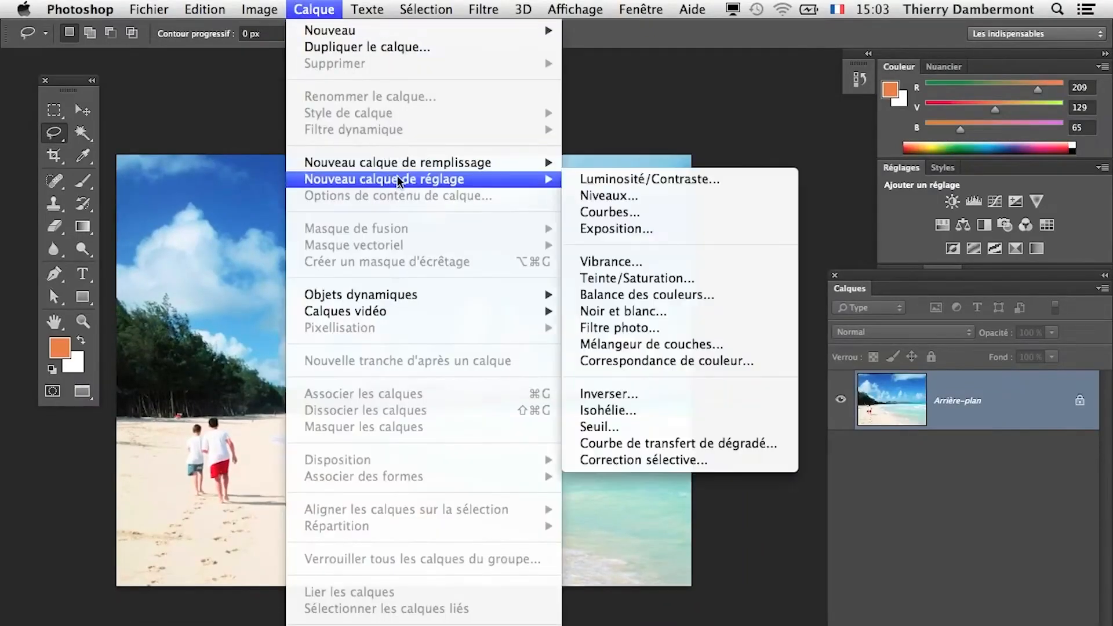
click(645, 211)
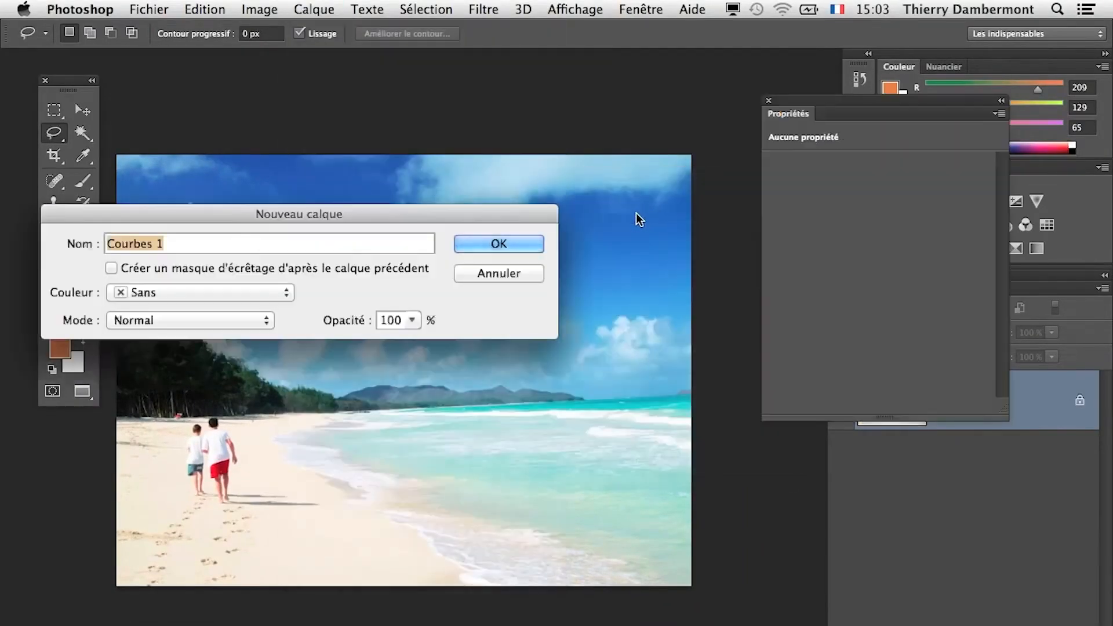
click(523, 243)
drag(819, 107, 721, 190)
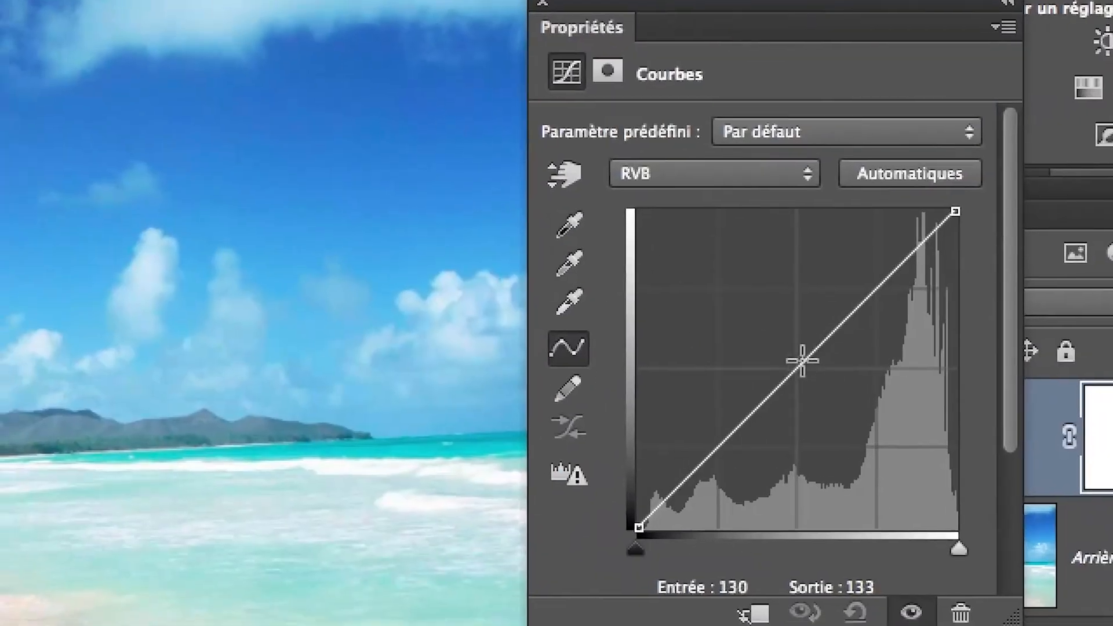
Shape the RVB curve with several points, pulling the highlights down while holding the midtones and shadows near the diagonal
drag(799, 364, 836, 304)
click(762, 373)
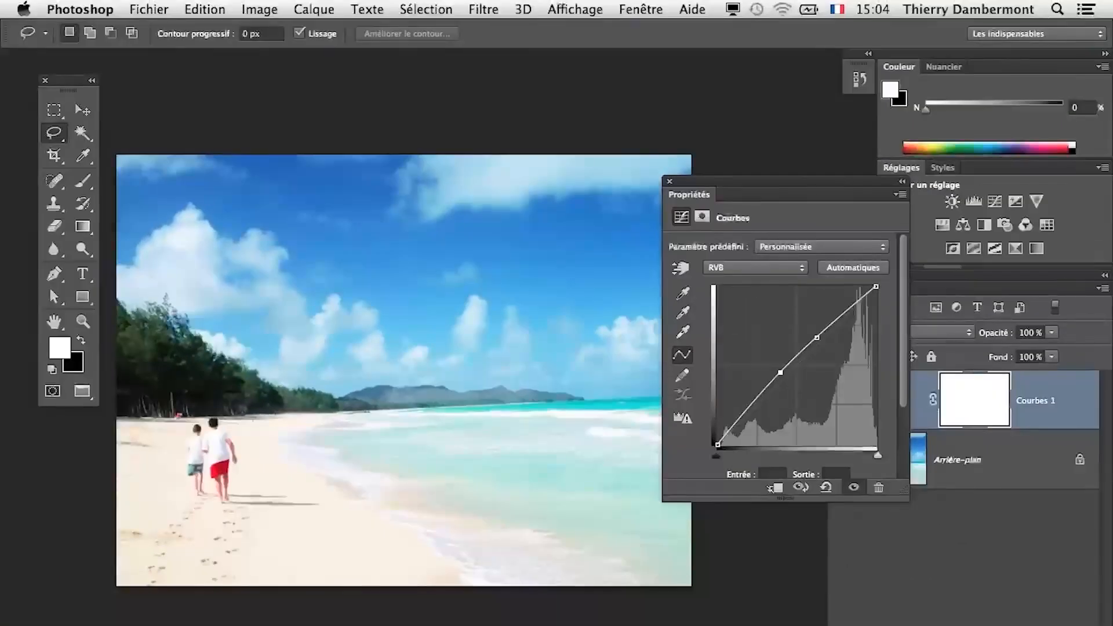
drag(818, 337, 825, 342)
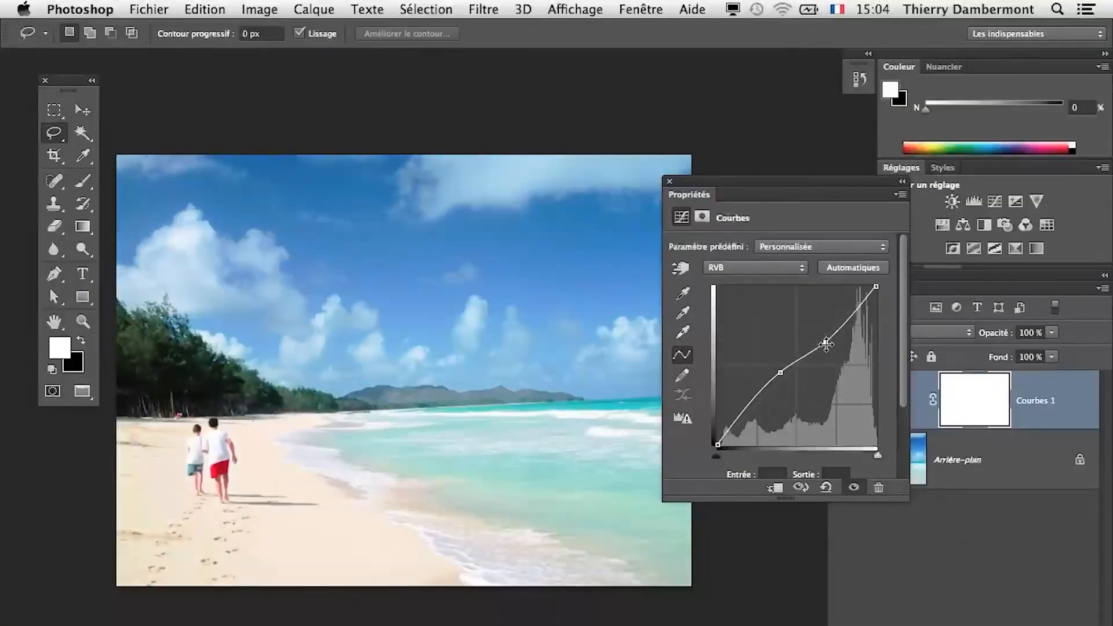
drag(780, 372, 782, 386)
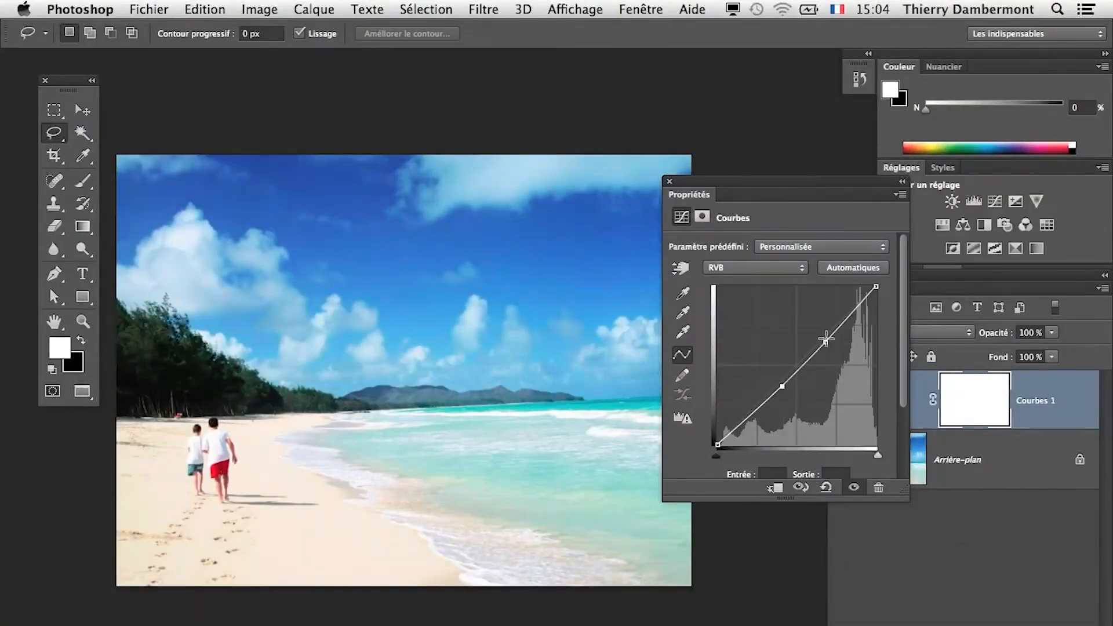
drag(826, 339, 898, 320)
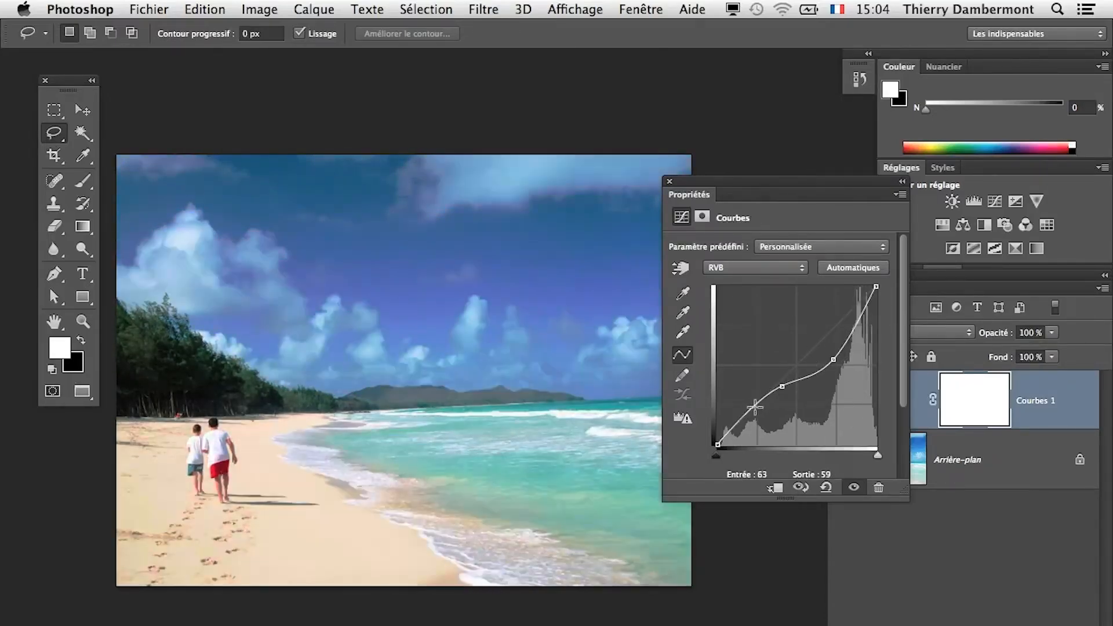
mouse_move(755, 407)
mouse_down()
mouse_move(732, 425)
mouse_move(754, 407)
mouse_up()
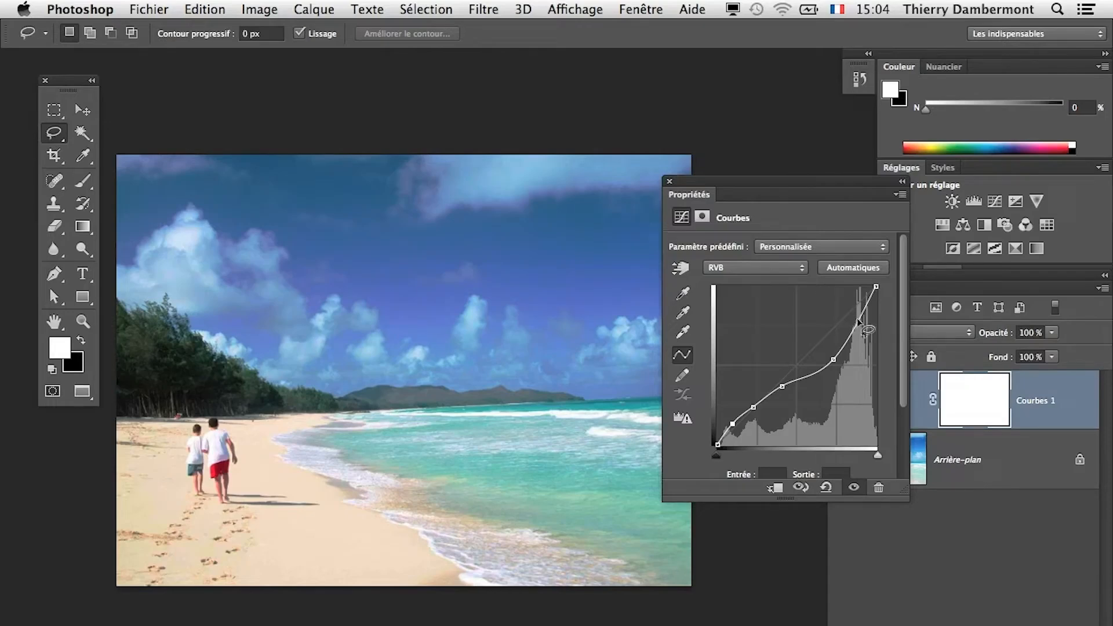
Try bending the upper part of the Rouge channel's curve, and remove the added points from it
click(729, 264)
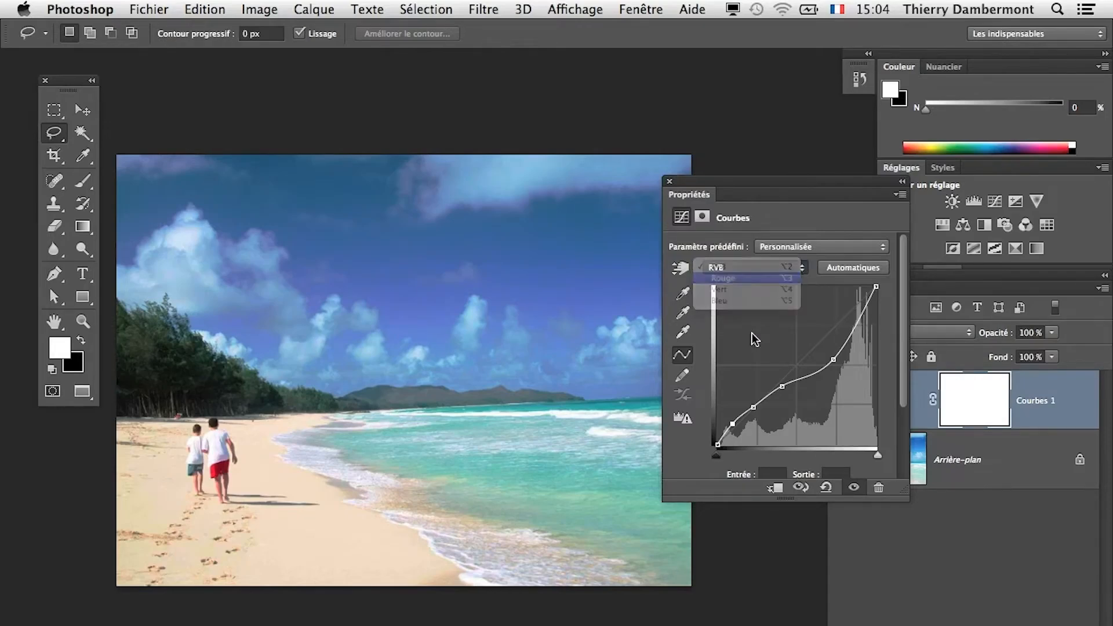
click(725, 278)
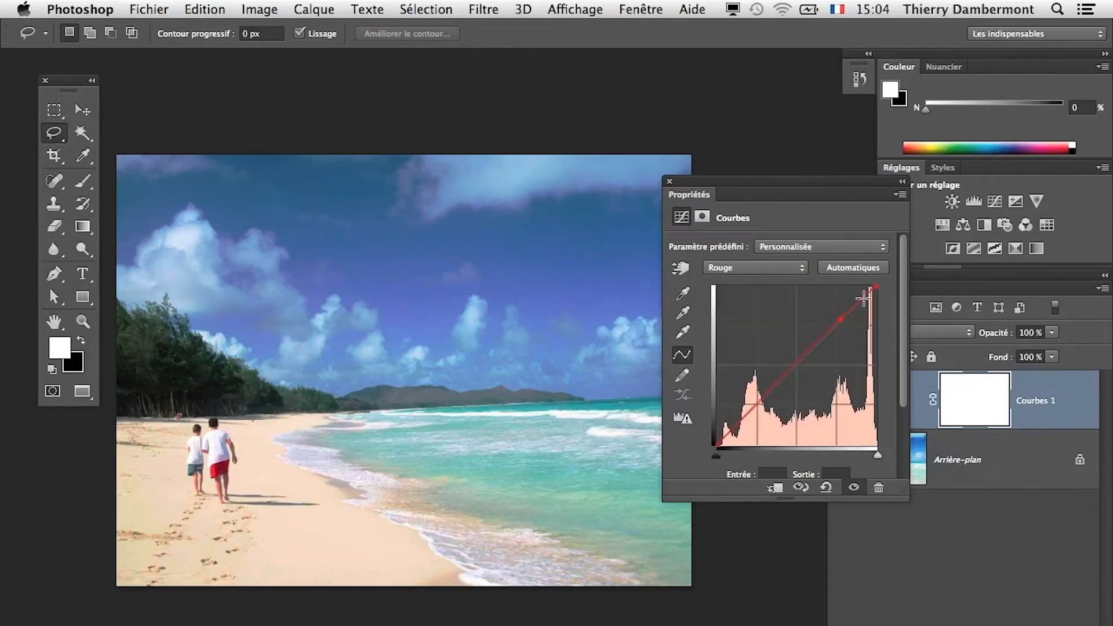
drag(885, 303, 912, 346)
click(816, 345)
drag(816, 345, 936, 415)
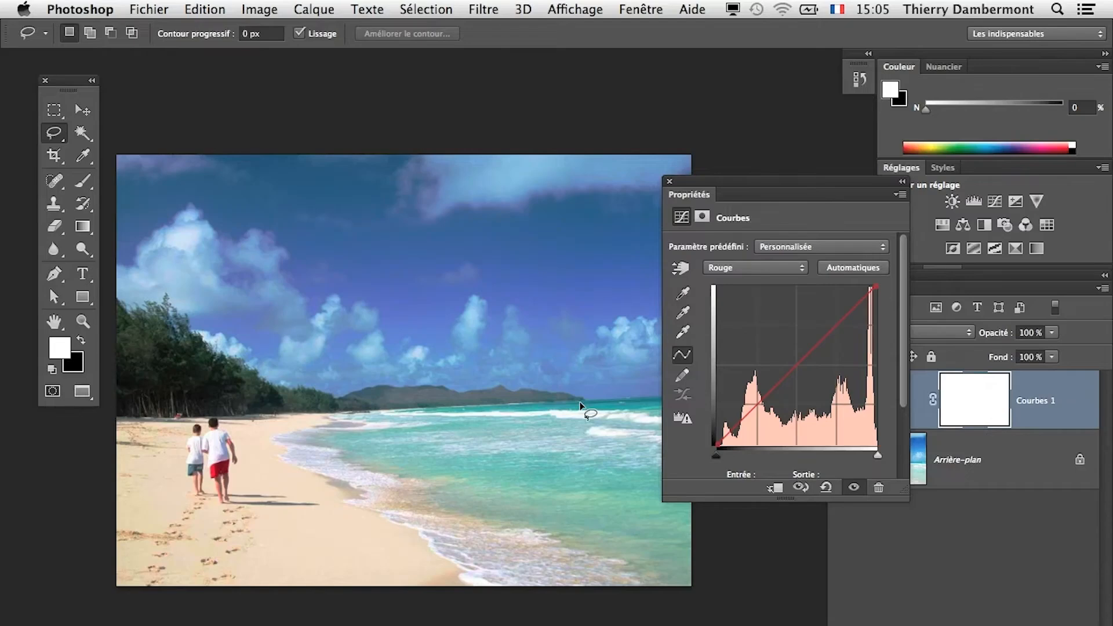
Return to the RVB curve, lower its midtone point and lift its darkest shadow point slightly, and close the curve properties
click(730, 267)
click(728, 257)
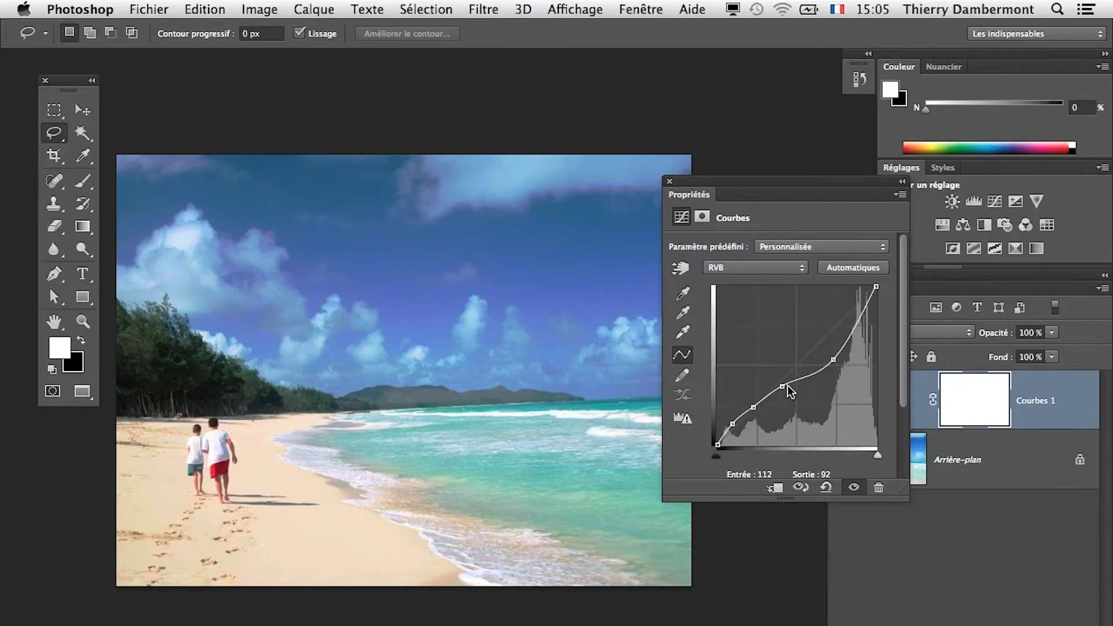
drag(783, 387, 741, 417)
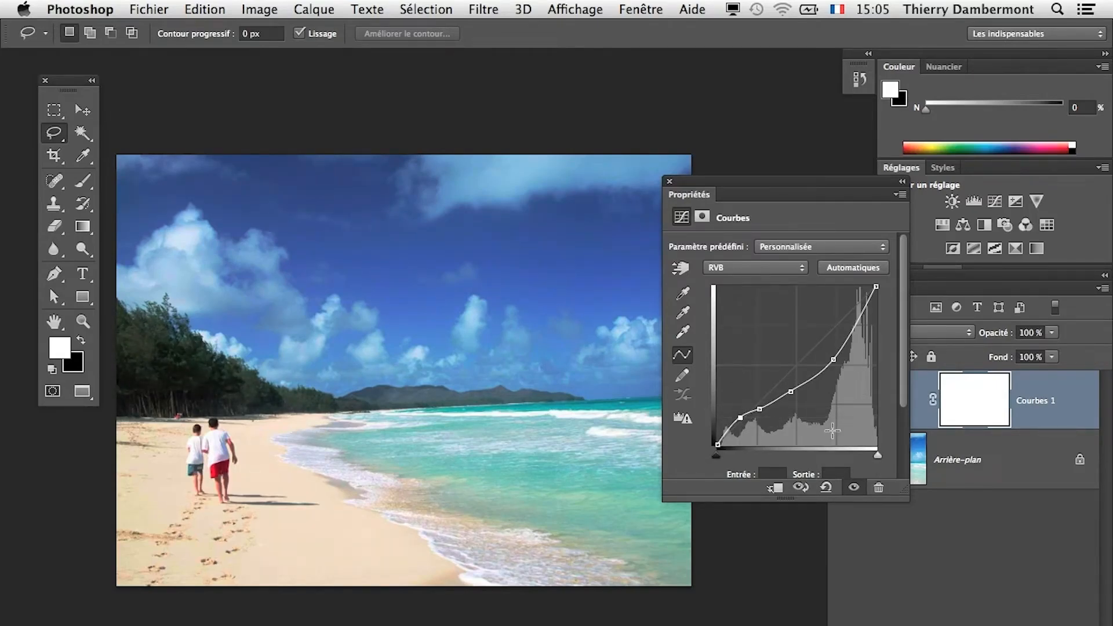
click(670, 181)
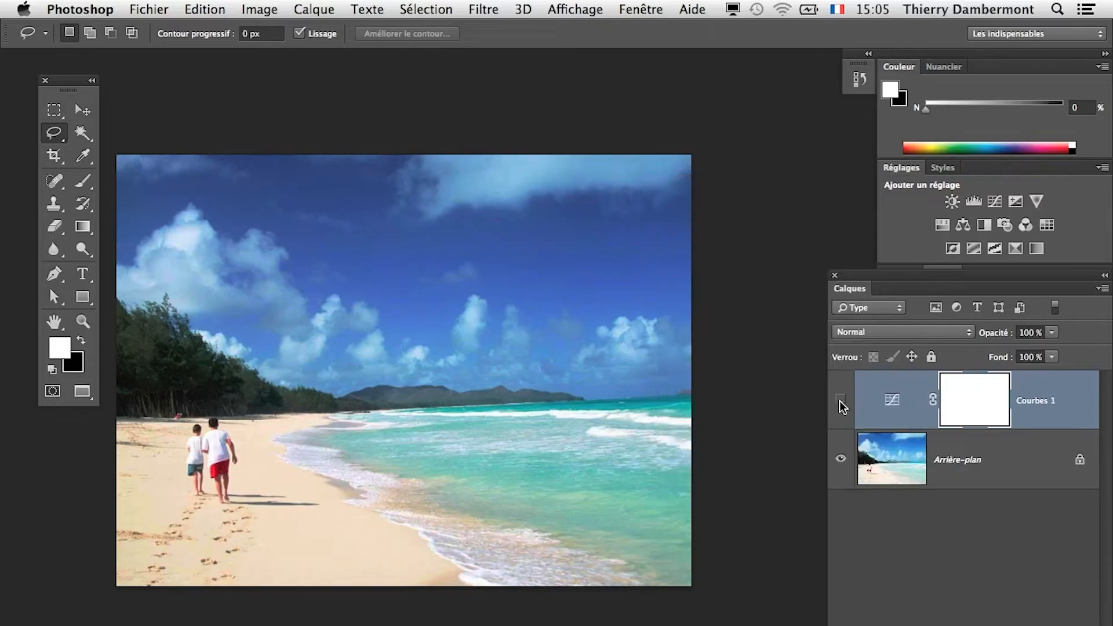
Compare the beach photo with the Courbes 1 layer hidden and shown, leaving the layer visible
click(841, 400)
click(841, 400)
click(841, 400)
click(841, 401)
click(840, 400)
click(841, 400)
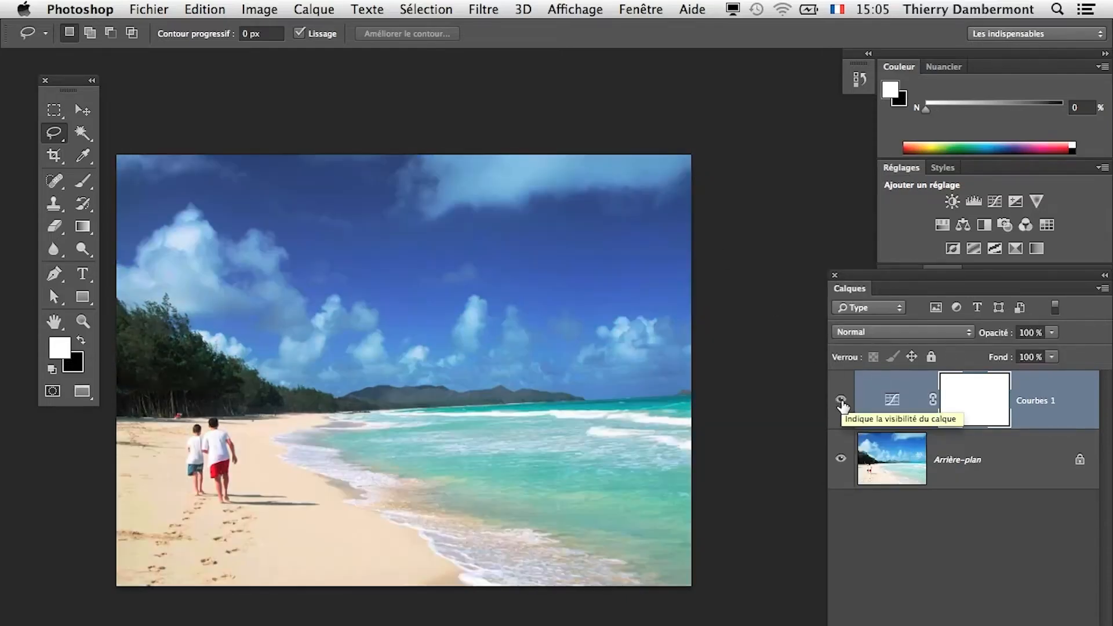
click(840, 400)
click(840, 400)
click(841, 400)
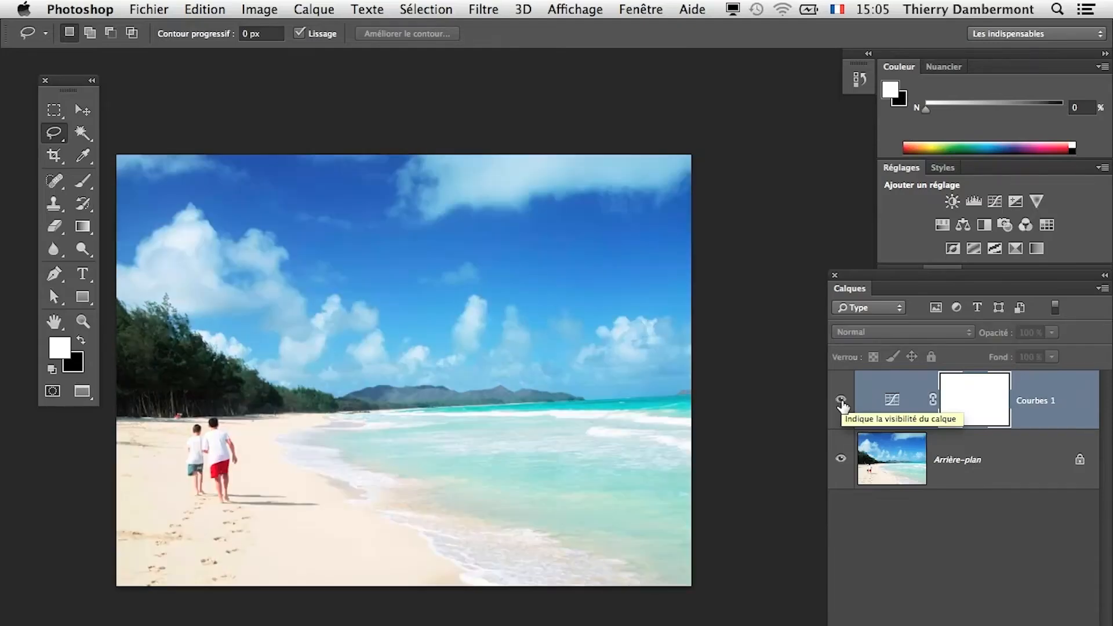
click(841, 400)
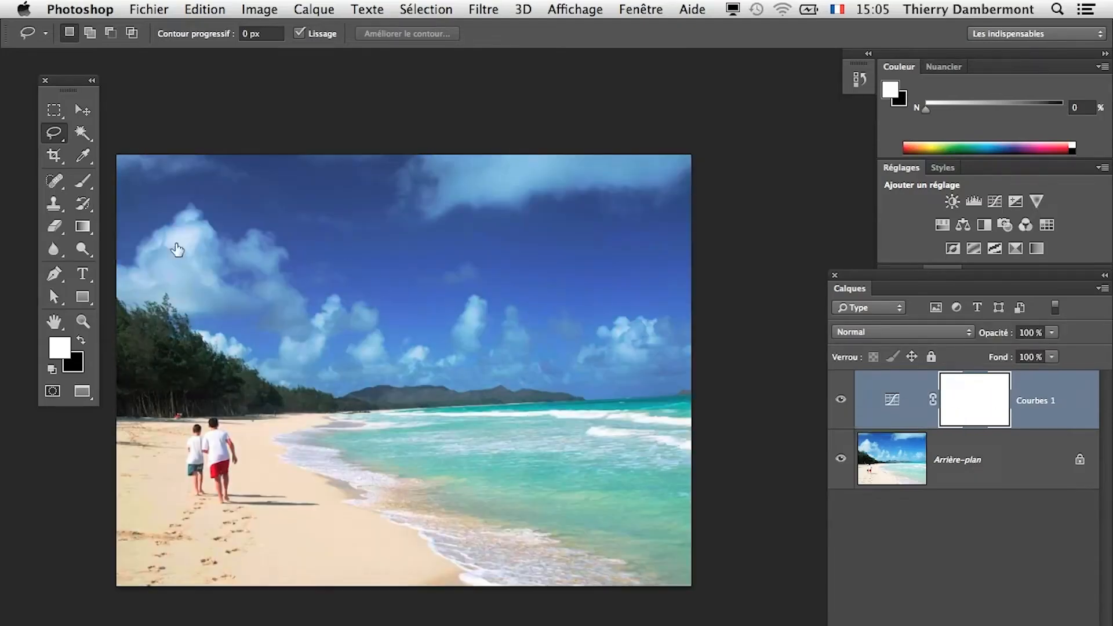
Fill the Courbes 1 layer mask with a linear gradient running from black over the sky to white over the beach
click(82, 227)
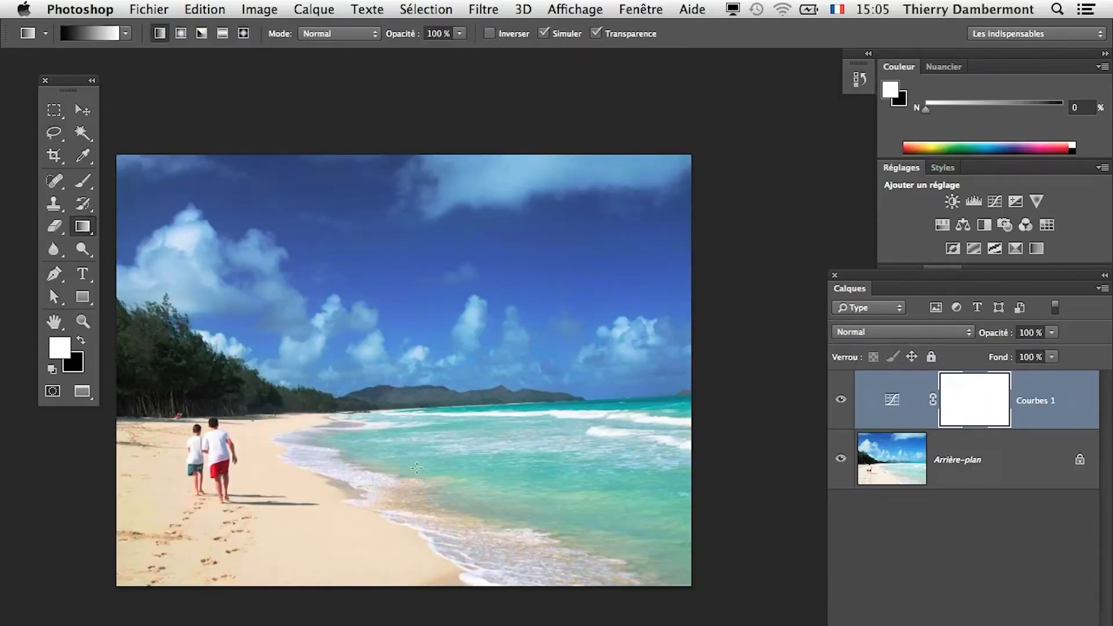
drag(422, 363, 379, 171)
drag(405, 257, 446, 468)
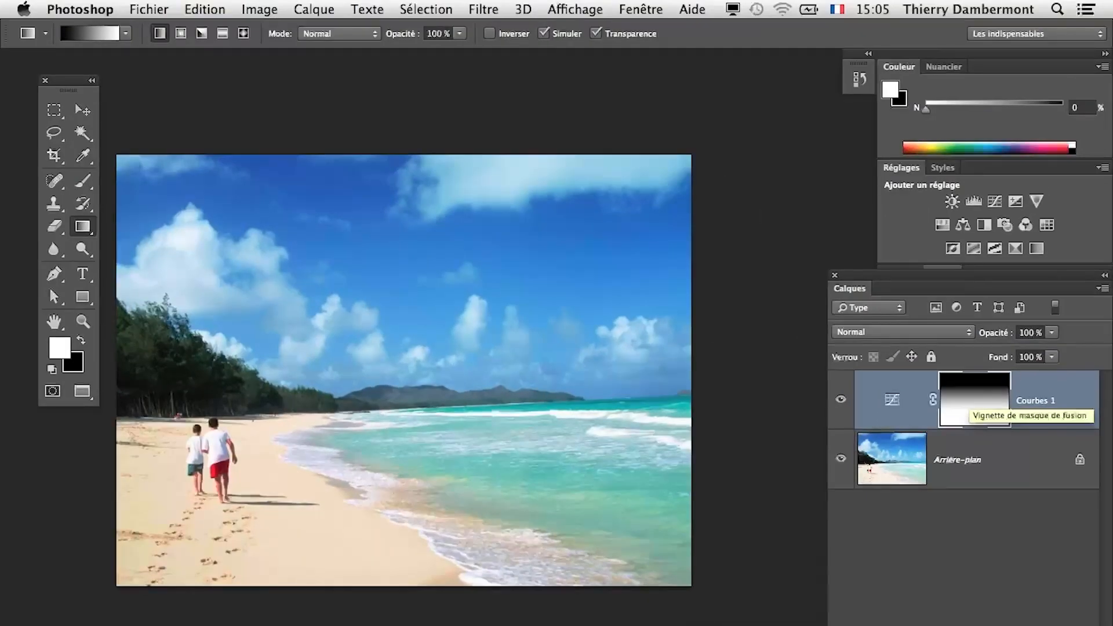
Compare the photo with the Courbes 1 layer mask enabled and disabled, ending with the mask disabled
shift+click(971, 404)
shift+click(972, 404)
shift+click(972, 404)
shift+click(971, 405)
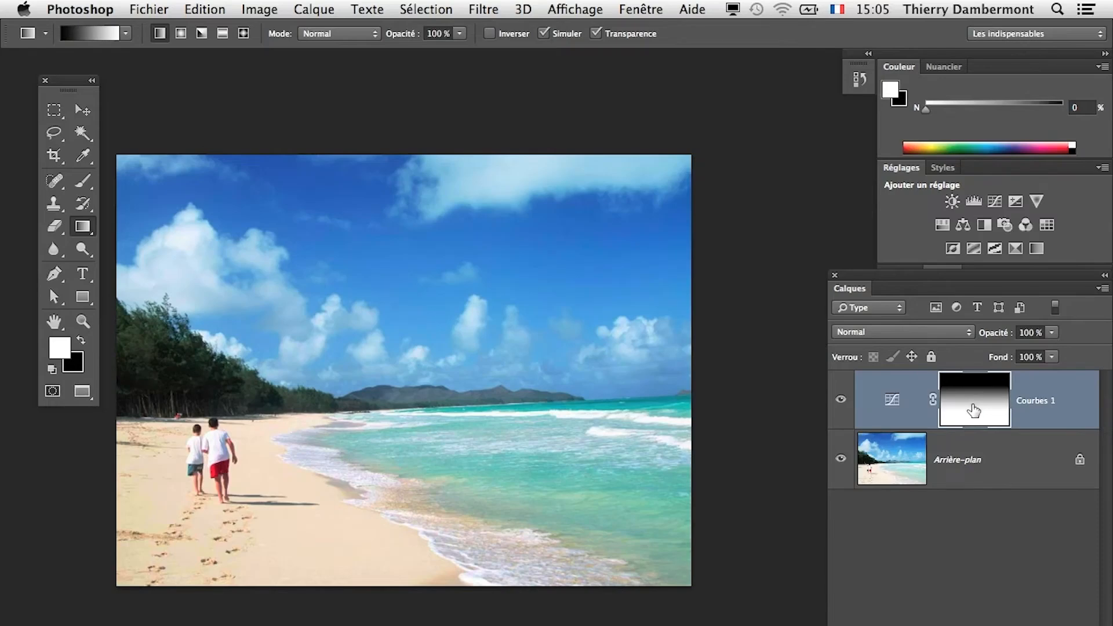
shift+click(974, 415)
shift+click(976, 418)
shift+click(977, 419)
shift+click(975, 418)
shift+click(976, 418)
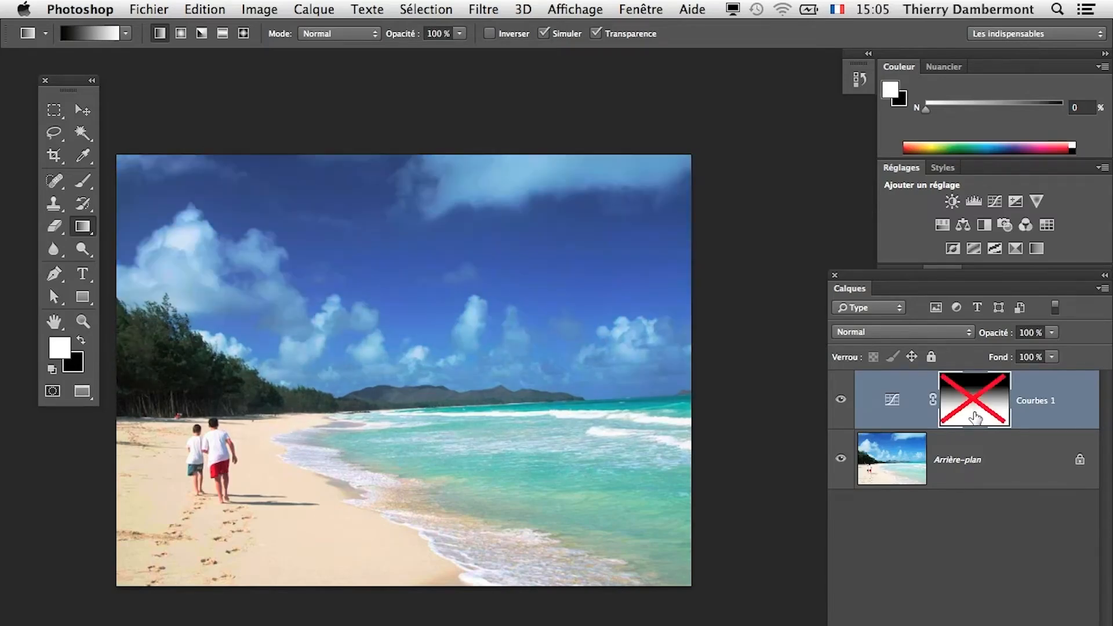
Compare the photo with and without the gradient mask of Courbes 1 again, leaving the mask enabled
shift+click(976, 417)
shift+click(976, 417)
shift+click(977, 417)
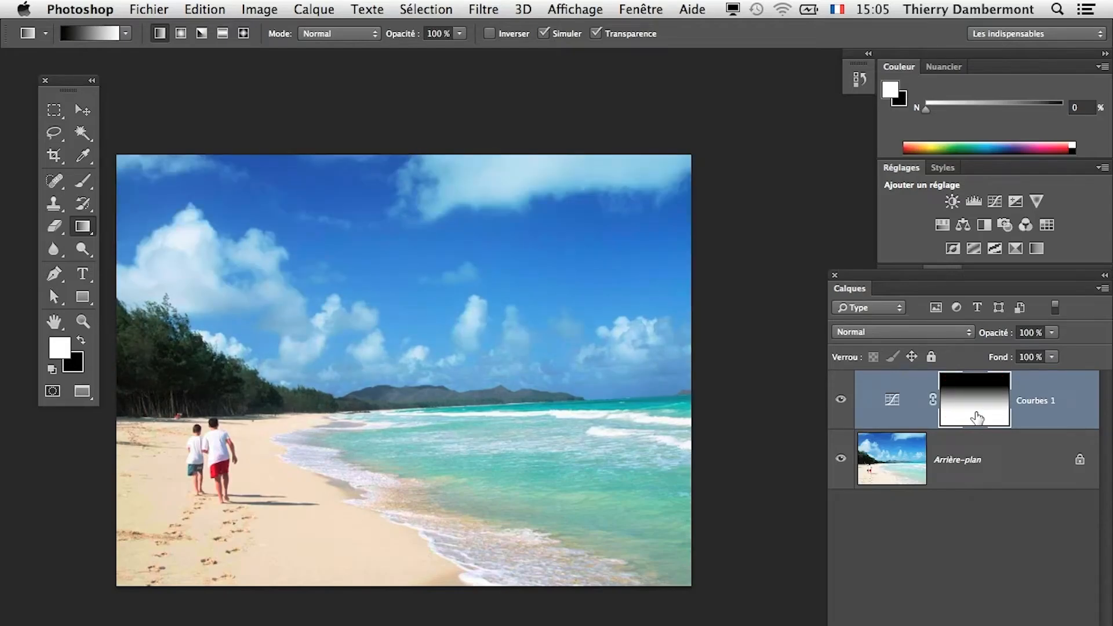
shift+click(978, 418)
shift+click(978, 418)
Save the layered photo as plage-02.psd in Photoshop format with layers kept and maximum compatibility on
click(149, 9)
click(217, 212)
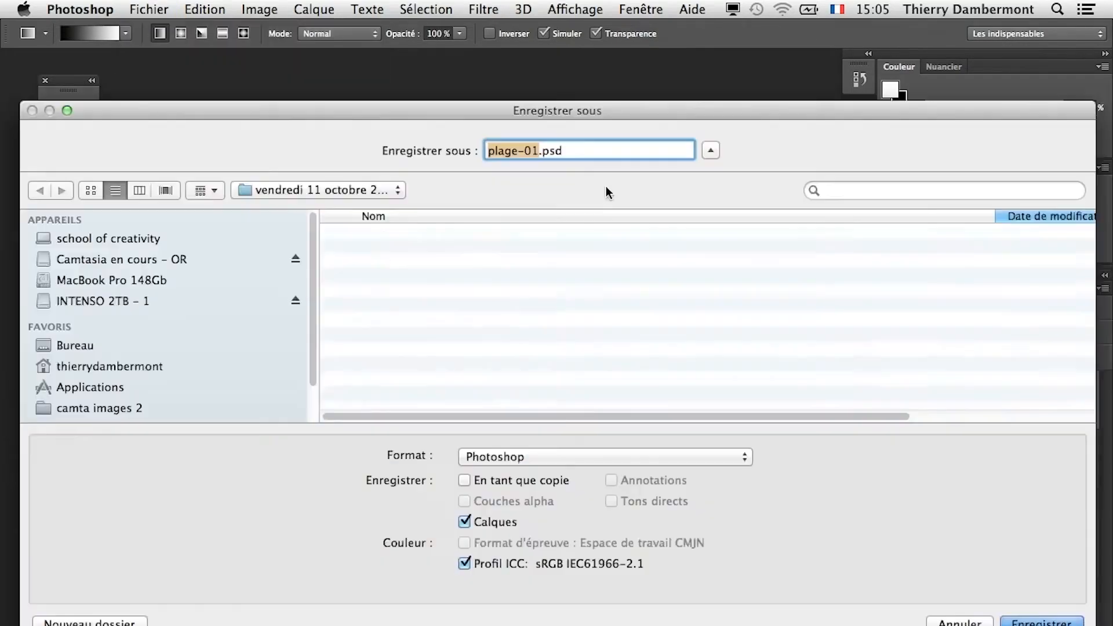
click(536, 150)
key(BackSpace)
text(2)
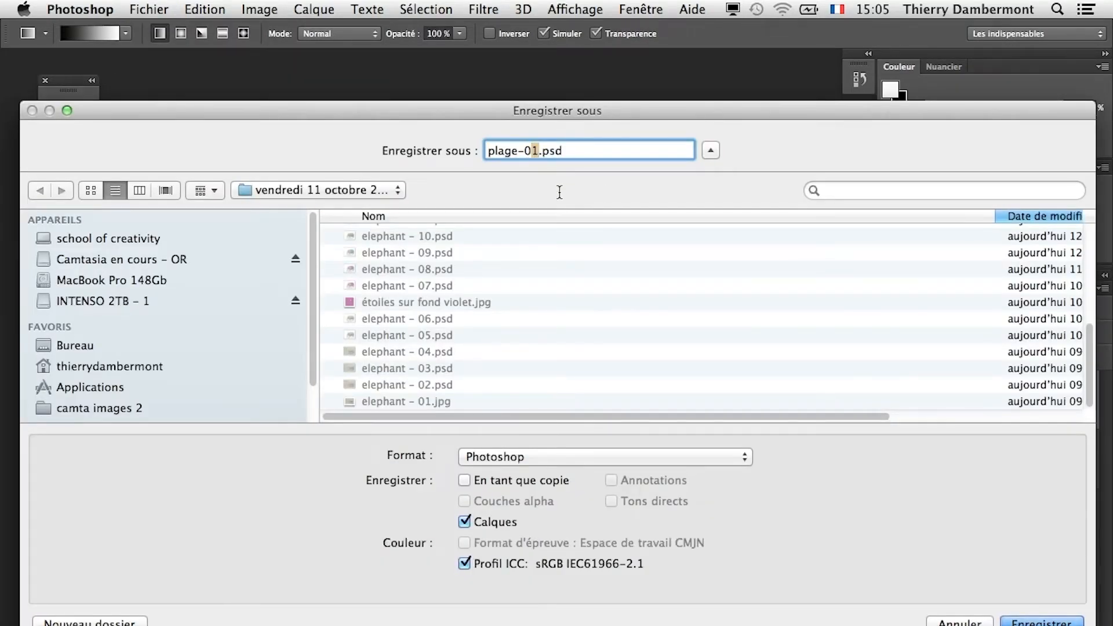
key(Return)
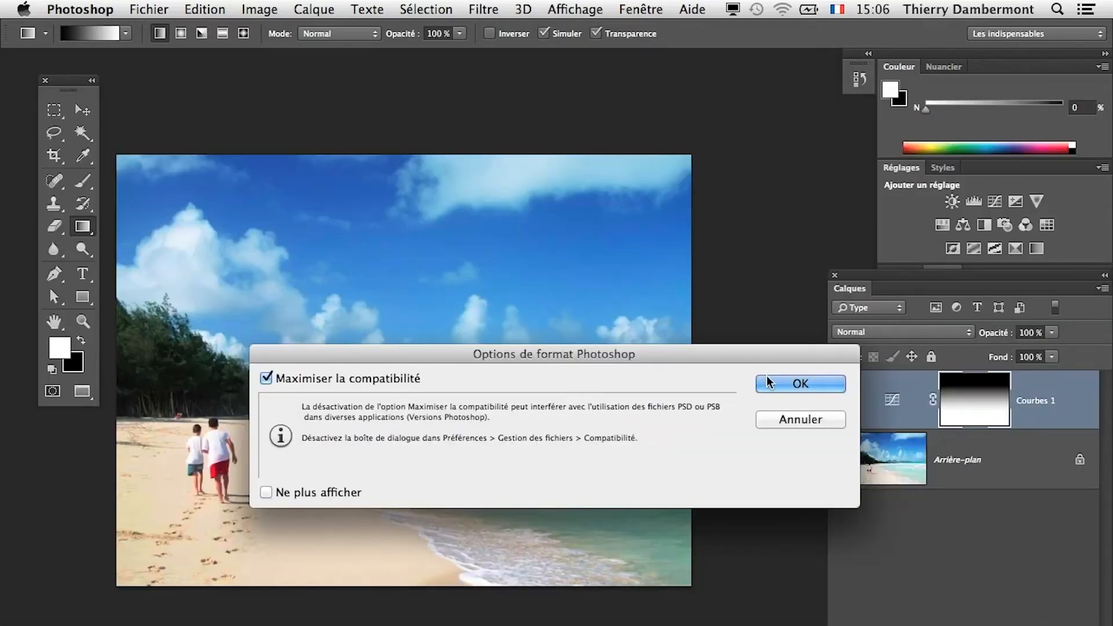
click(799, 384)
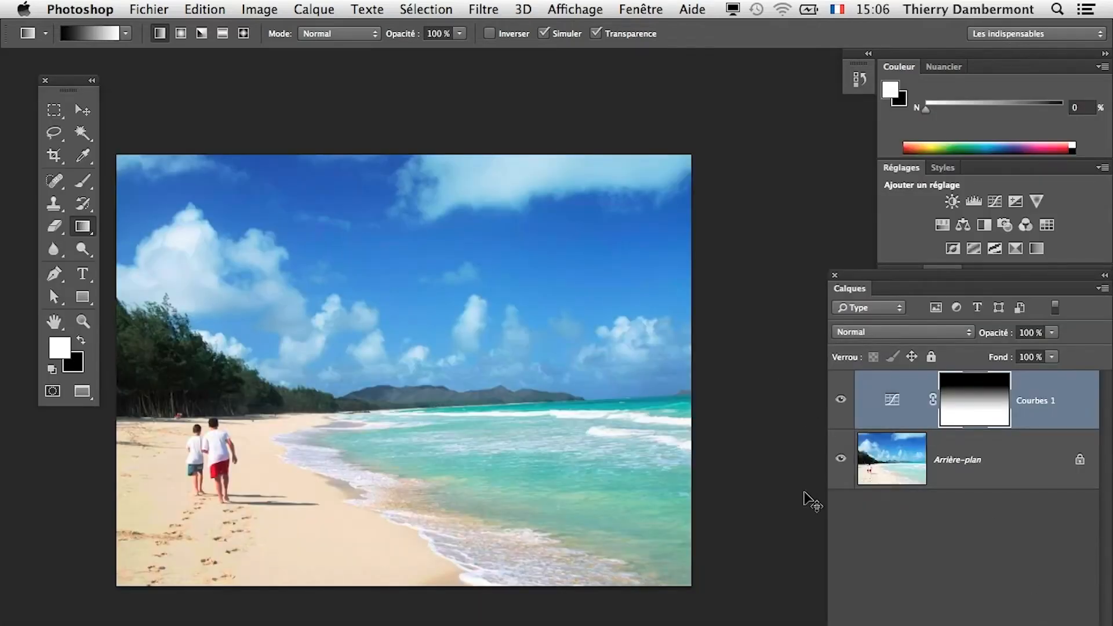
key(super+Tab)
key(super+Tab)
drag(273, 378, 307, 426)
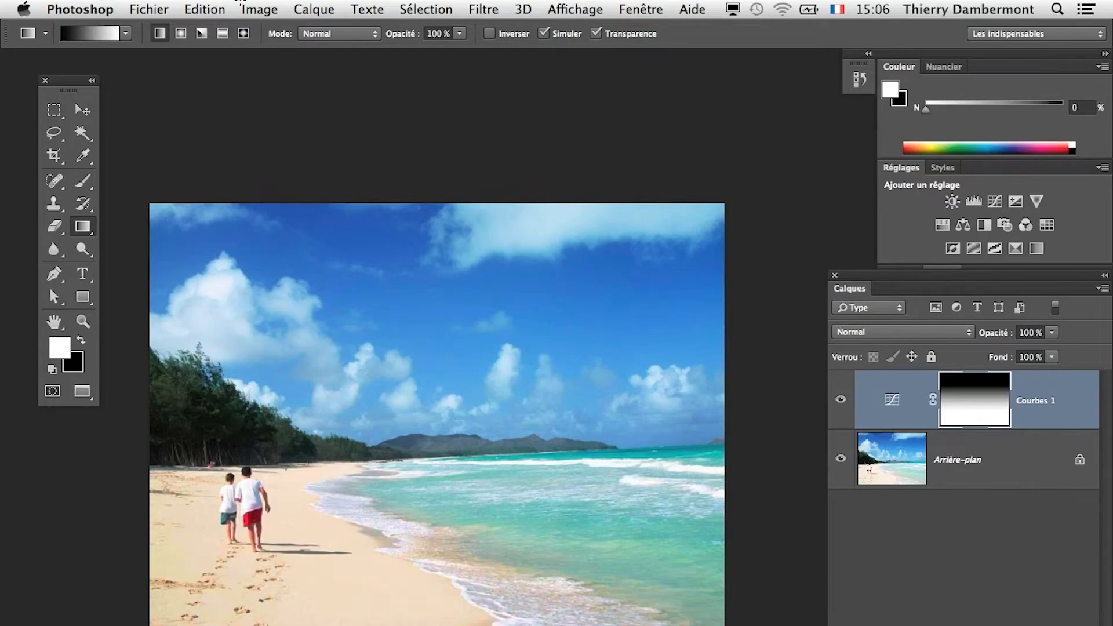
click(243, 7)
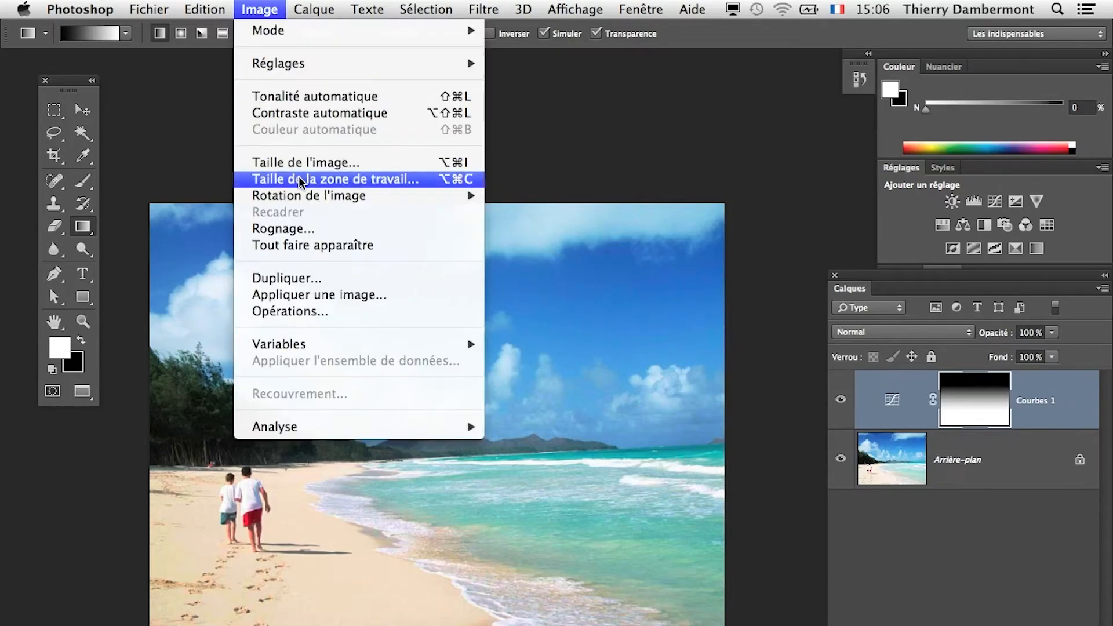
click(74, 84)
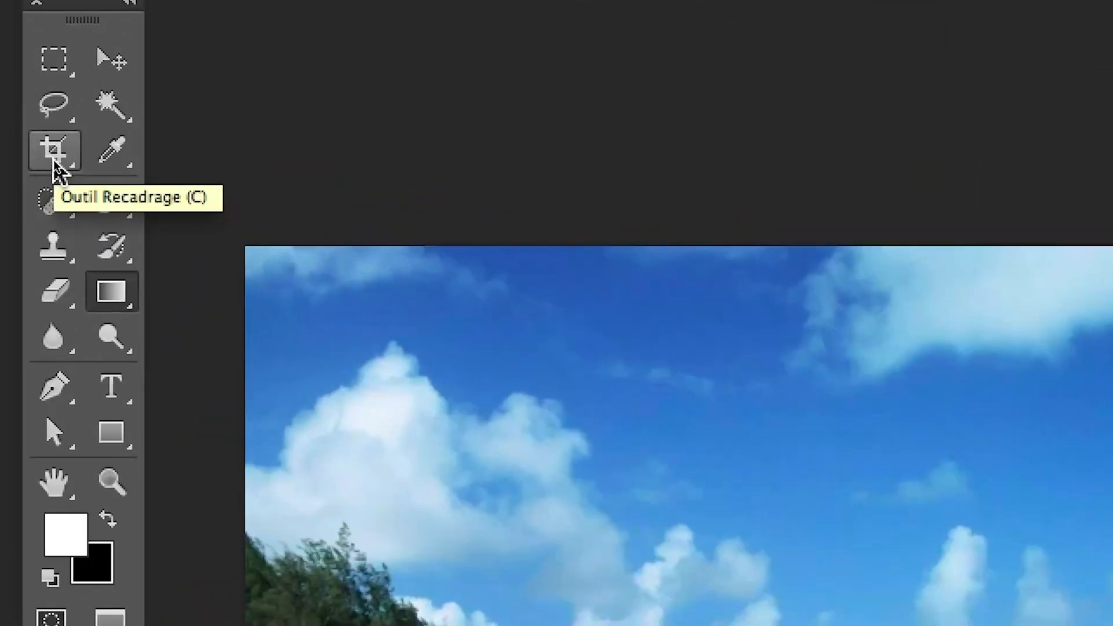
Extend the canvas beyond the photo's right edge to about twice its width with the Crop tool, and switch to the Move tool
click(55, 164)
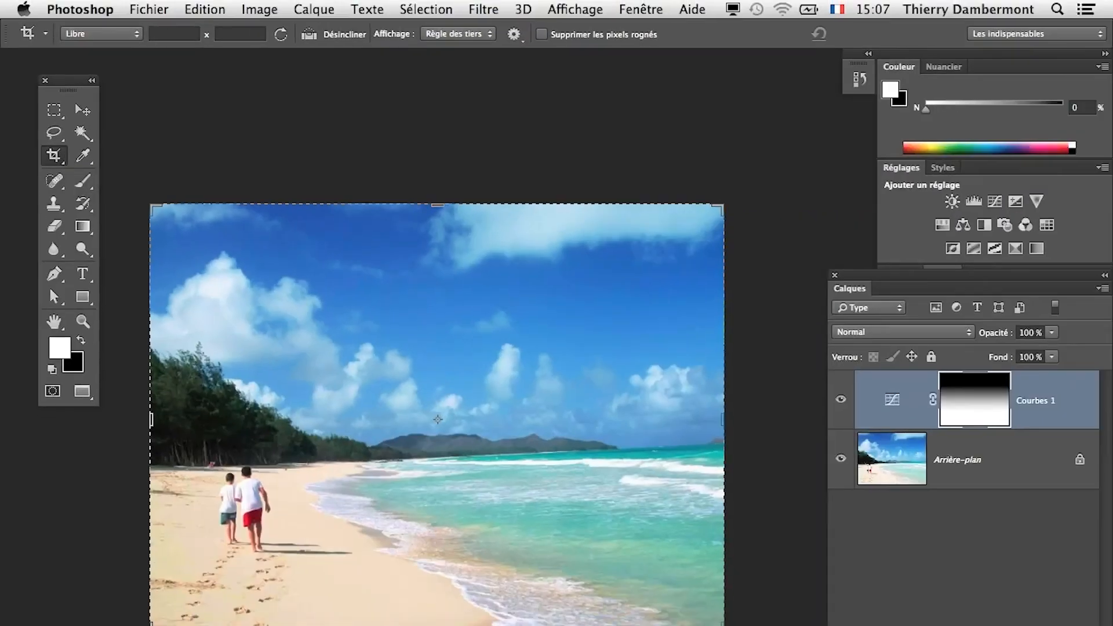
scroll(413, 386, down, 3)
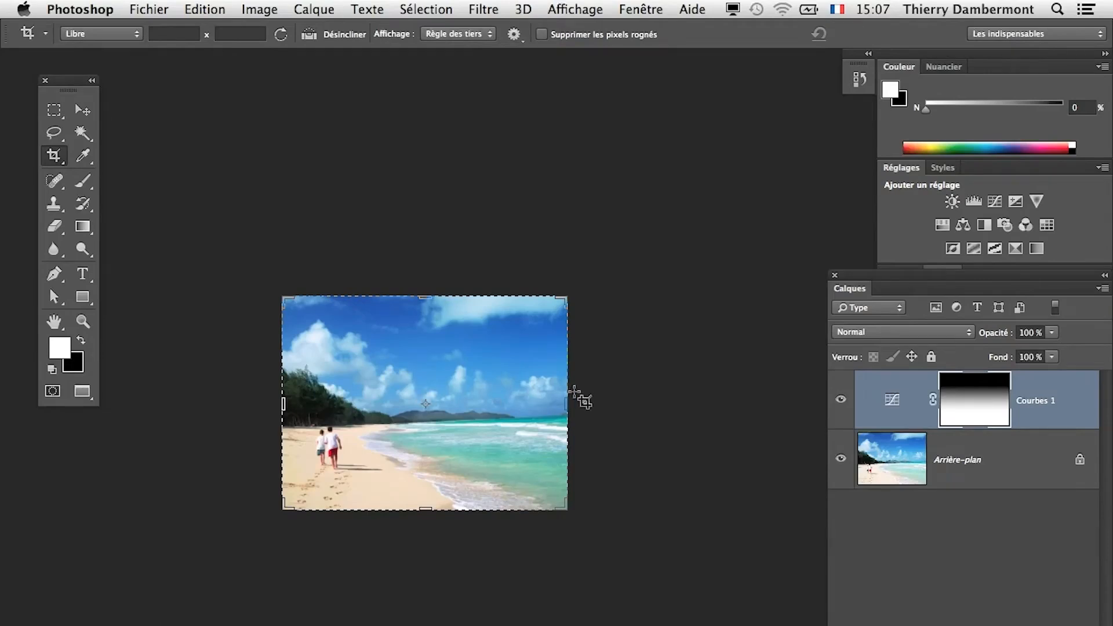
drag(567, 404, 713, 403)
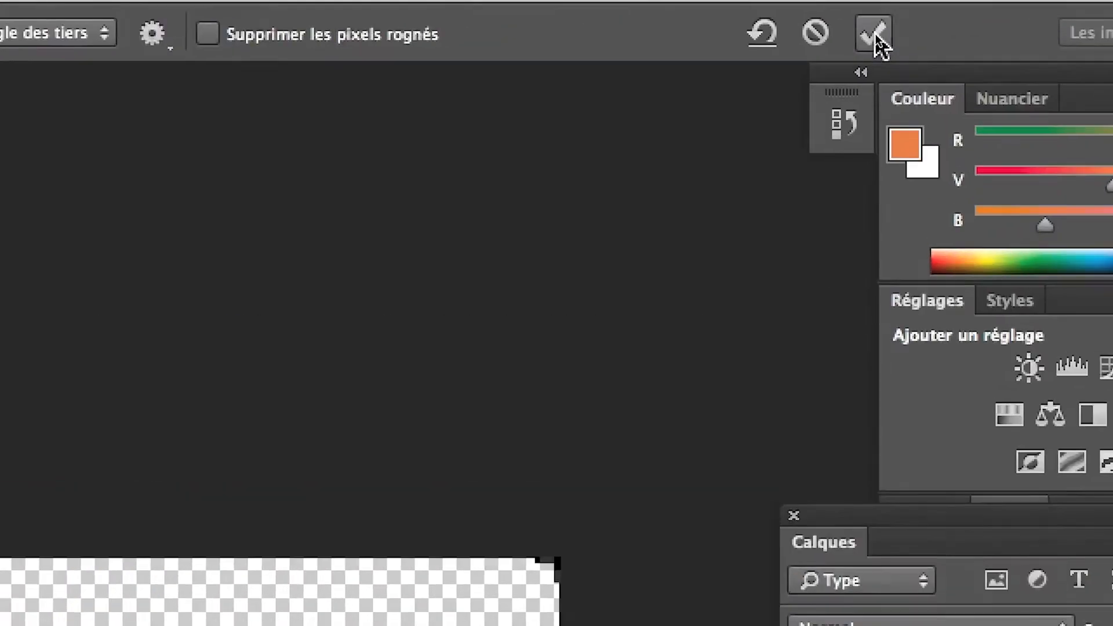
click(875, 33)
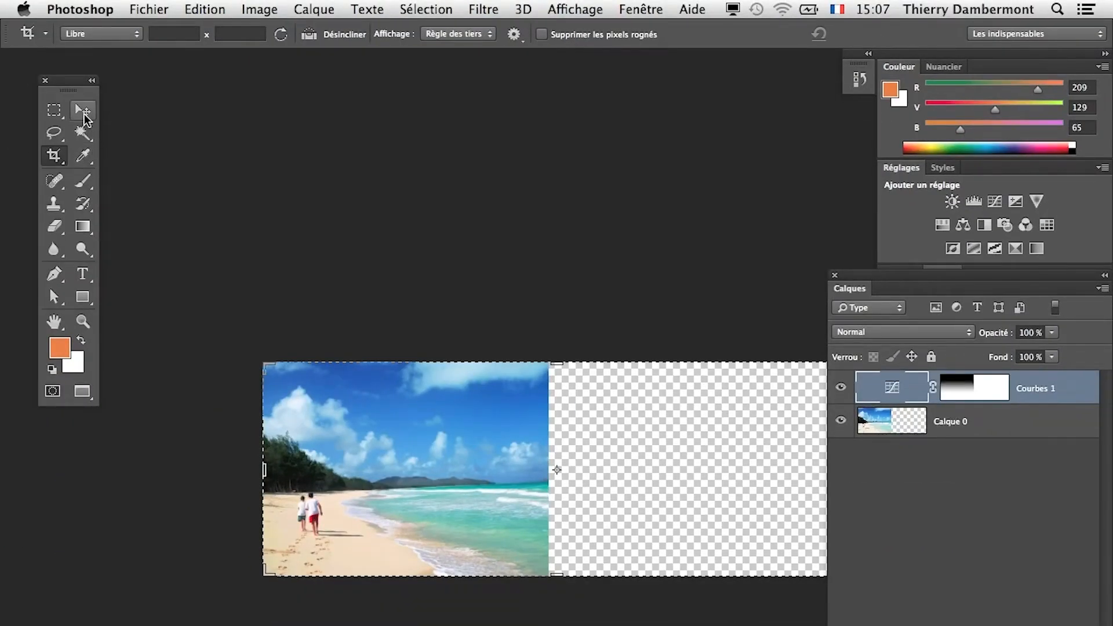
click(83, 113)
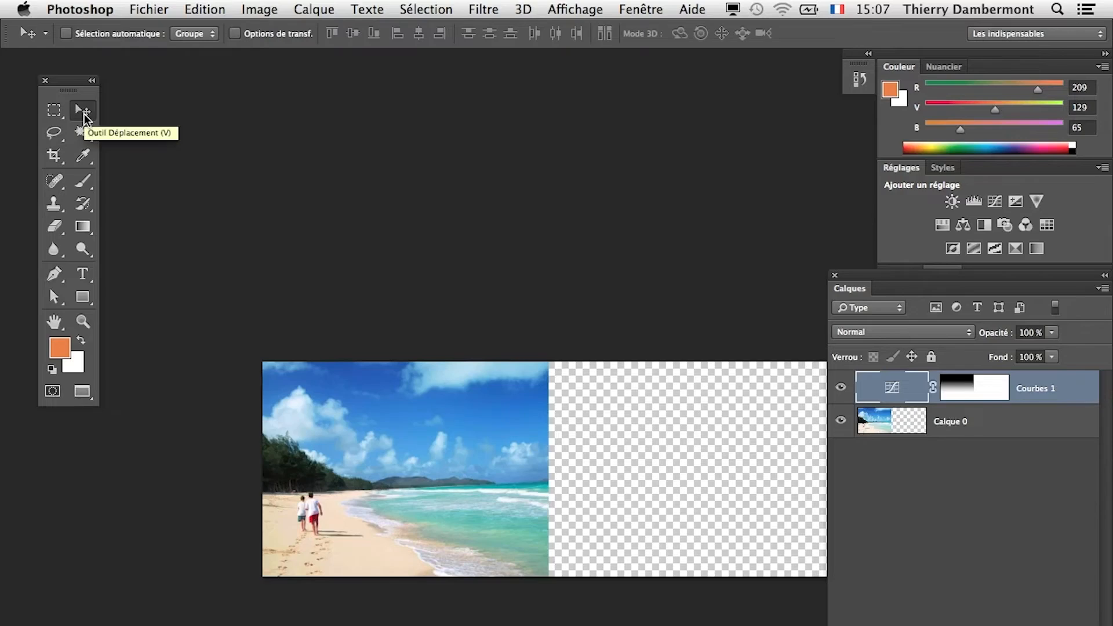
Try to stretch only Calque 0 horizontally to about 207% with a free transform so it spans the whole canvas
drag(442, 301, 357, 187)
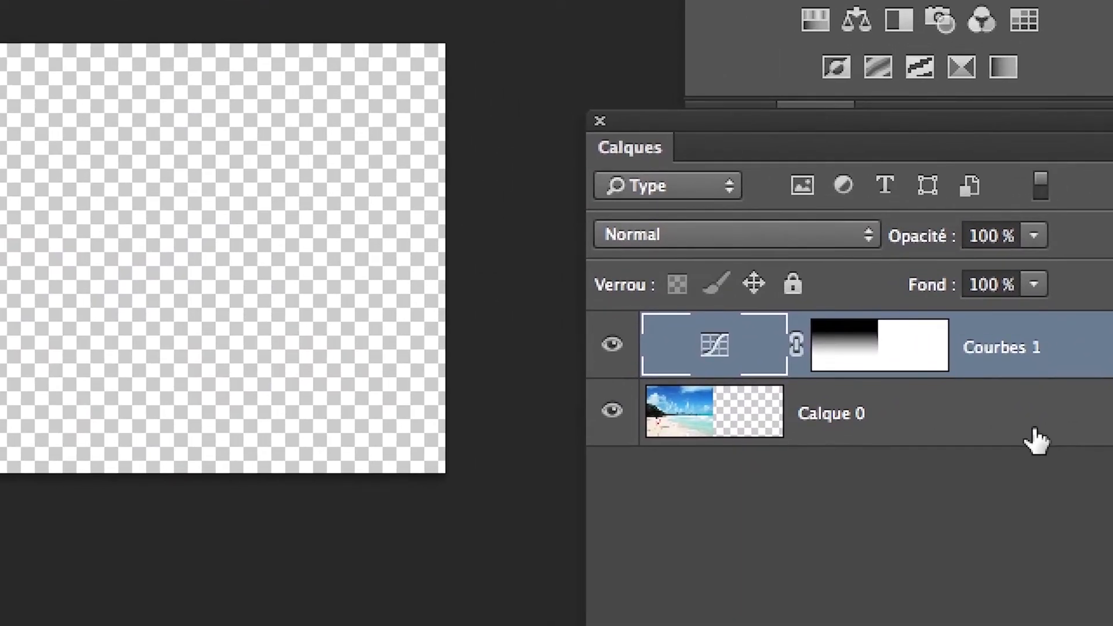
click(951, 436)
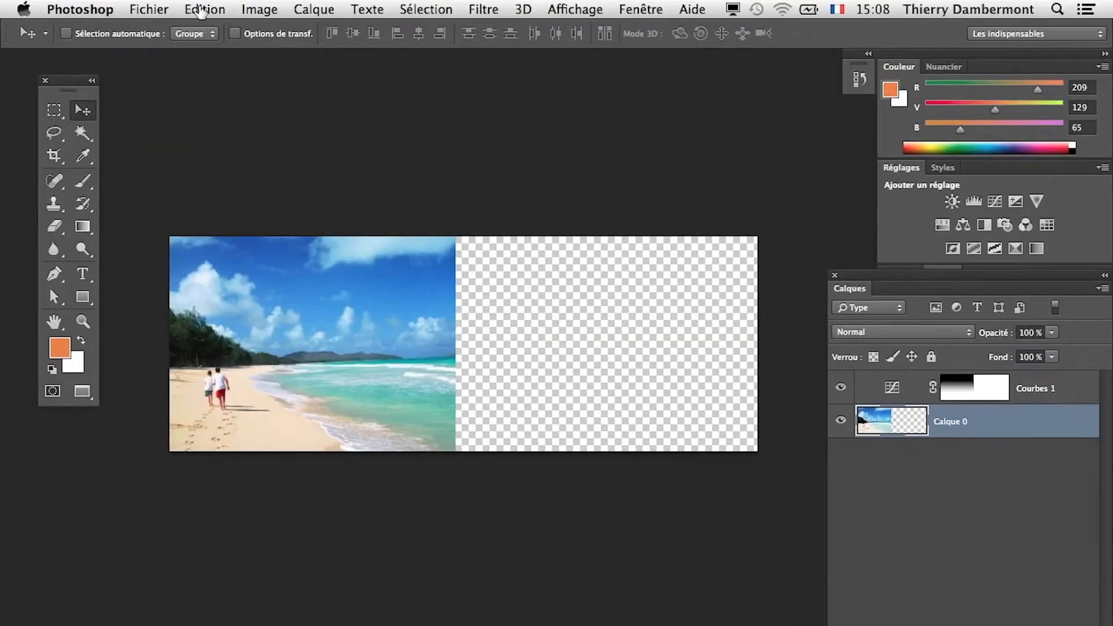
drag(238, 235, 203, 236)
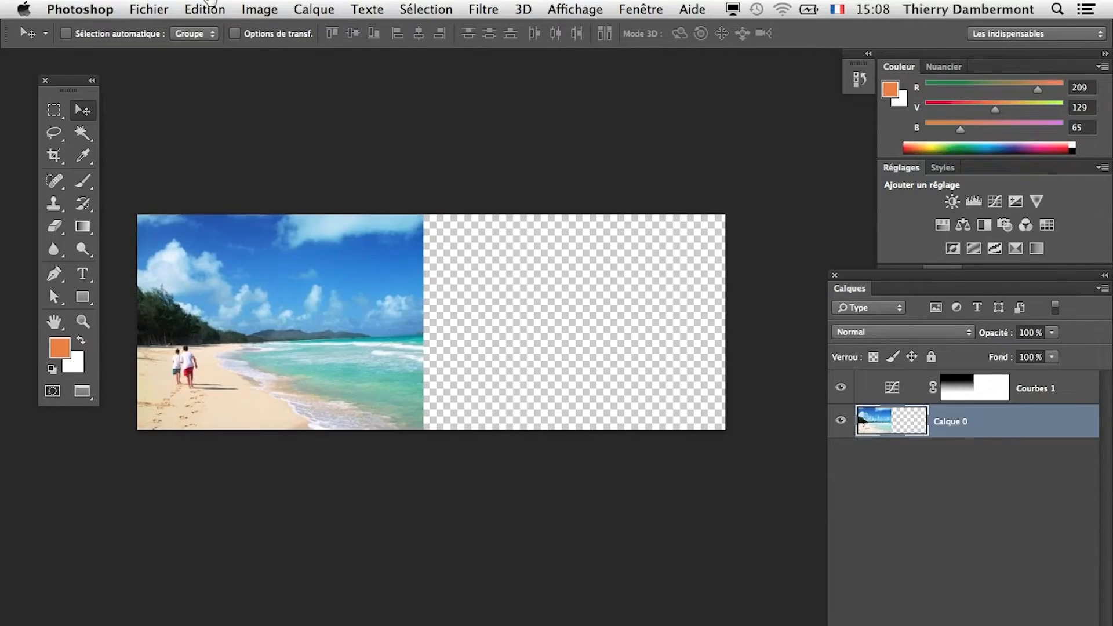
click(208, 7)
click(306, 378)
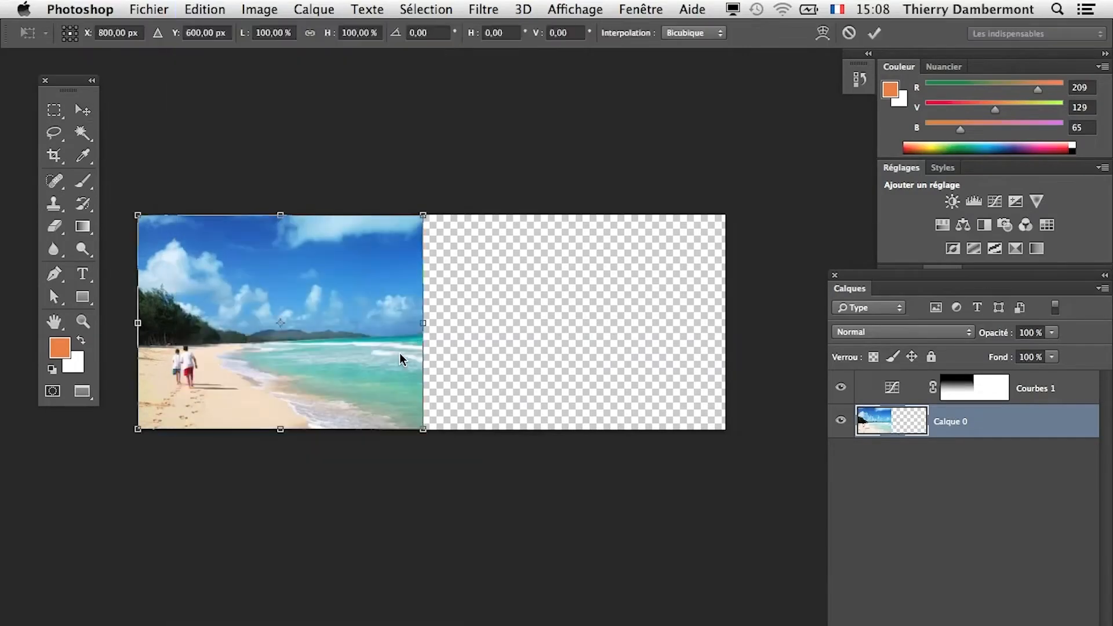
drag(424, 329, 724, 333)
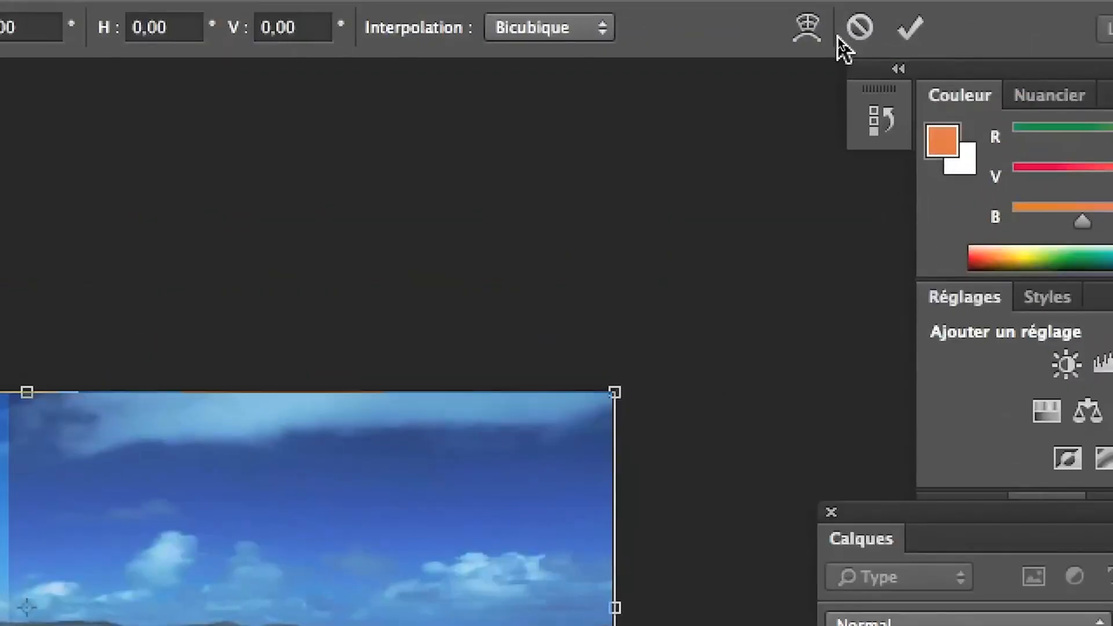
click(850, 33)
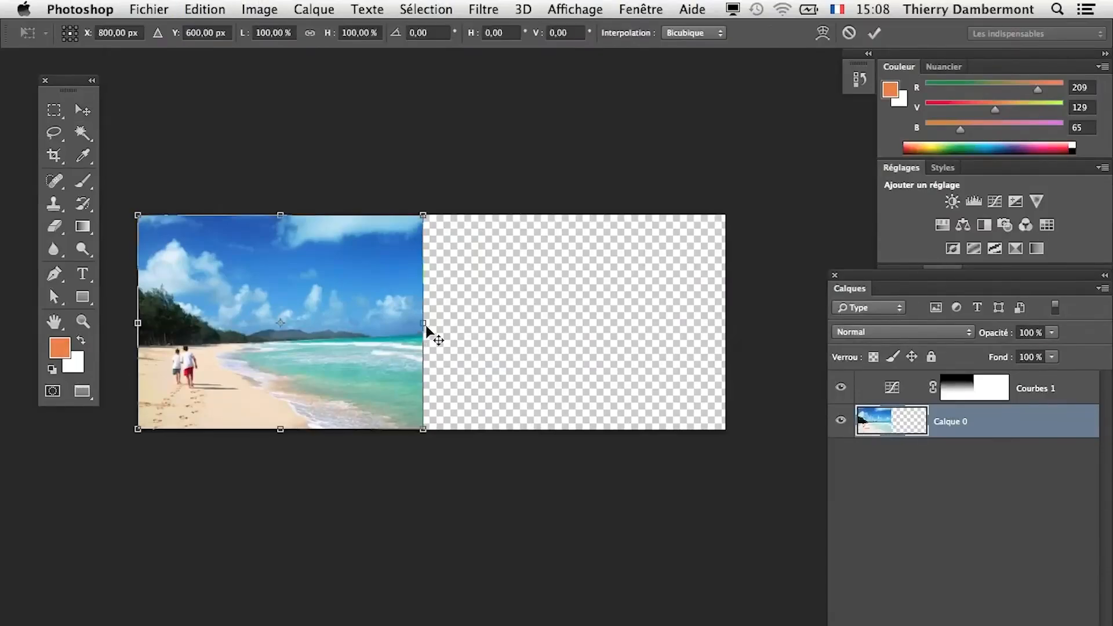
drag(424, 323, 730, 320)
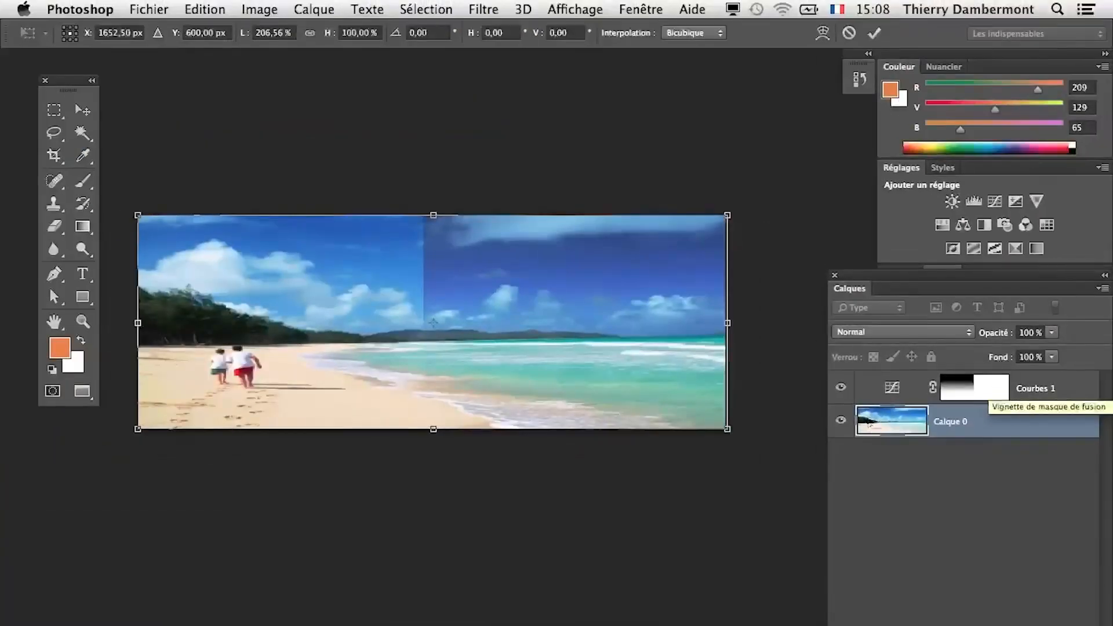
key(Escape)
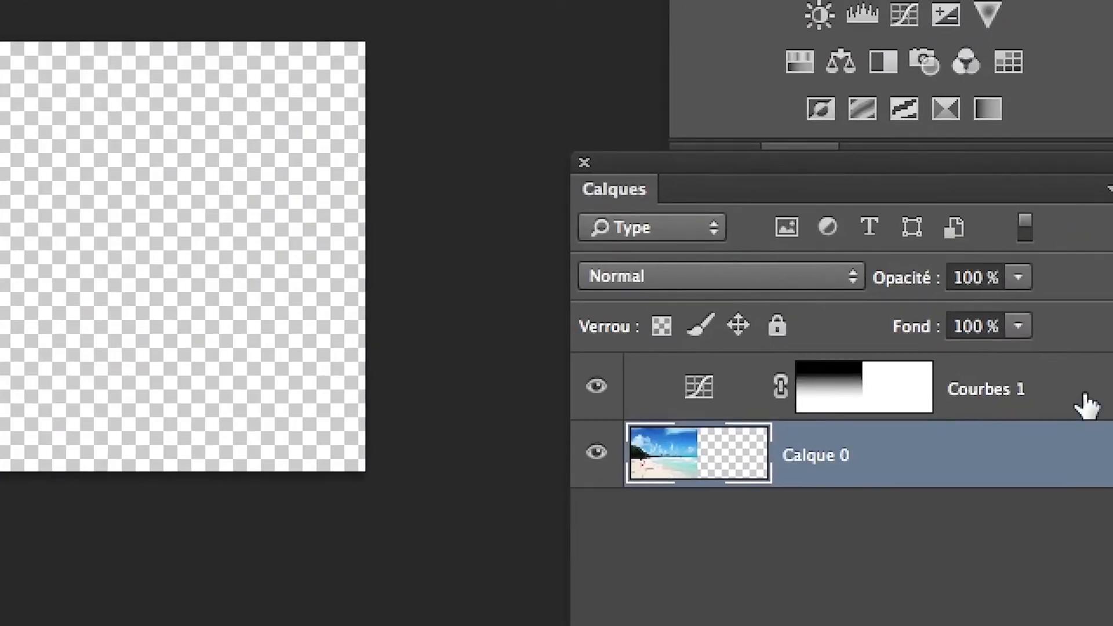
Link the Courbes 1 and Calque 0 layers together and select Calque 0
shift+click(1086, 406)
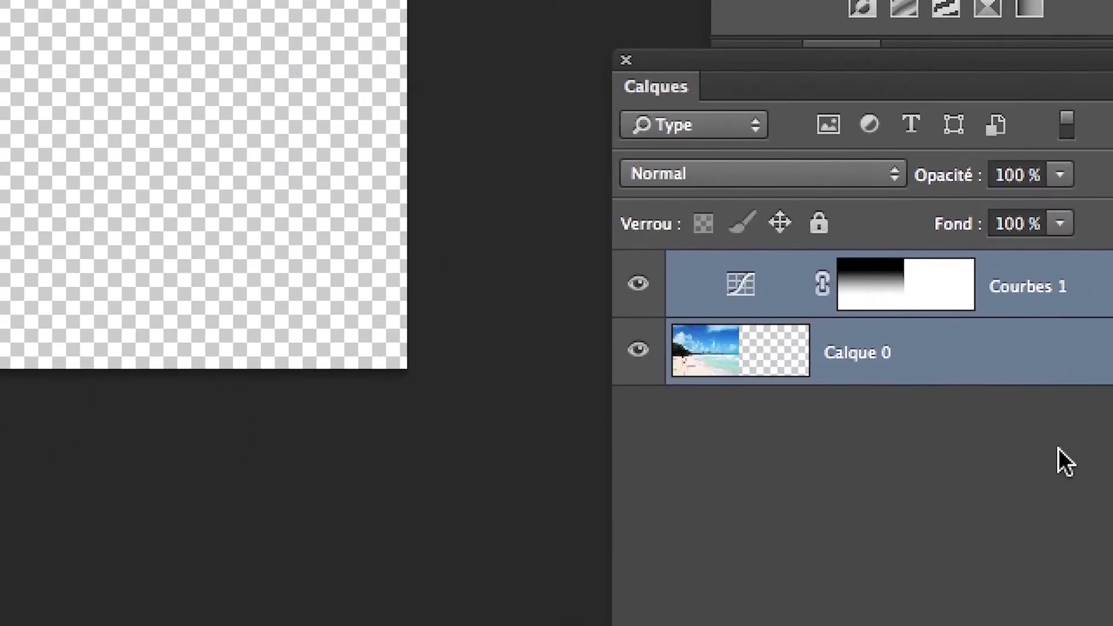
click(1023, 494)
click(1085, 406)
shift+click(1108, 352)
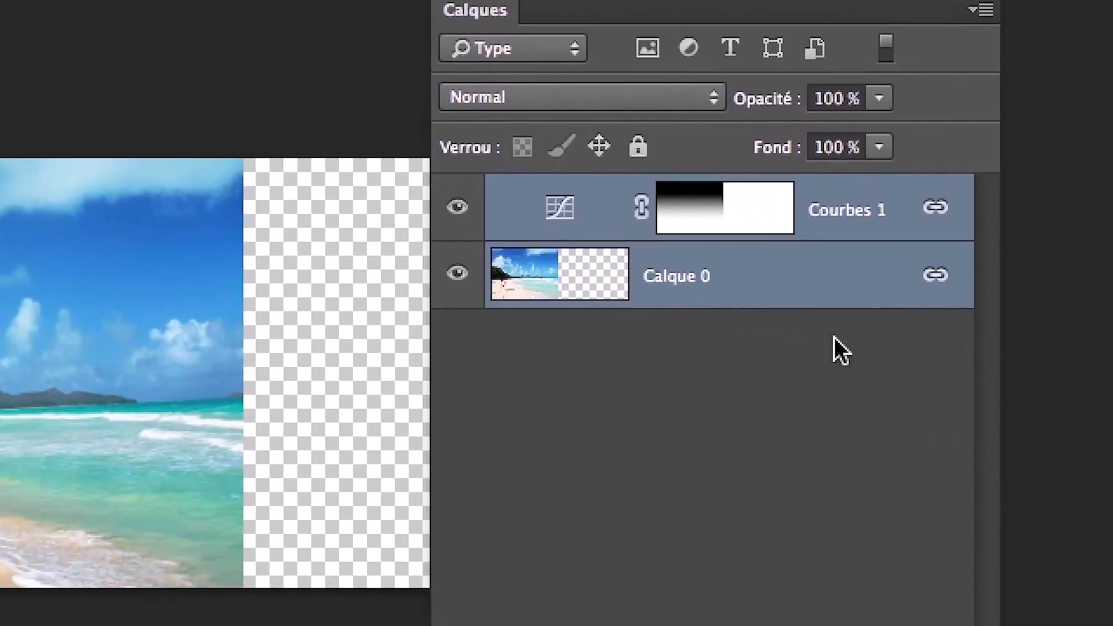
click(834, 338)
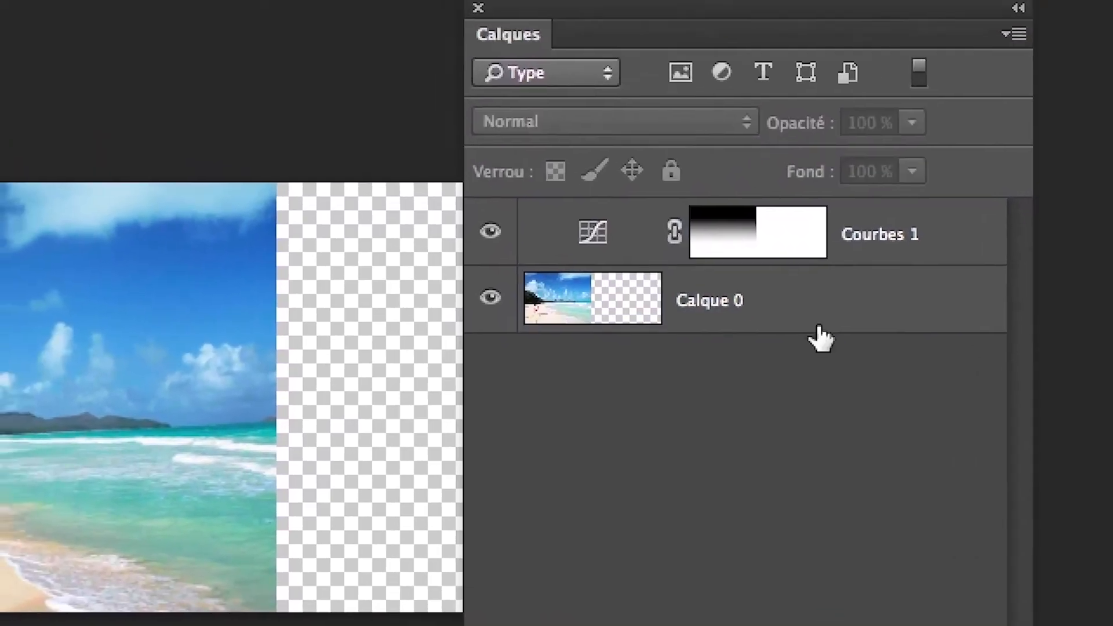
click(757, 292)
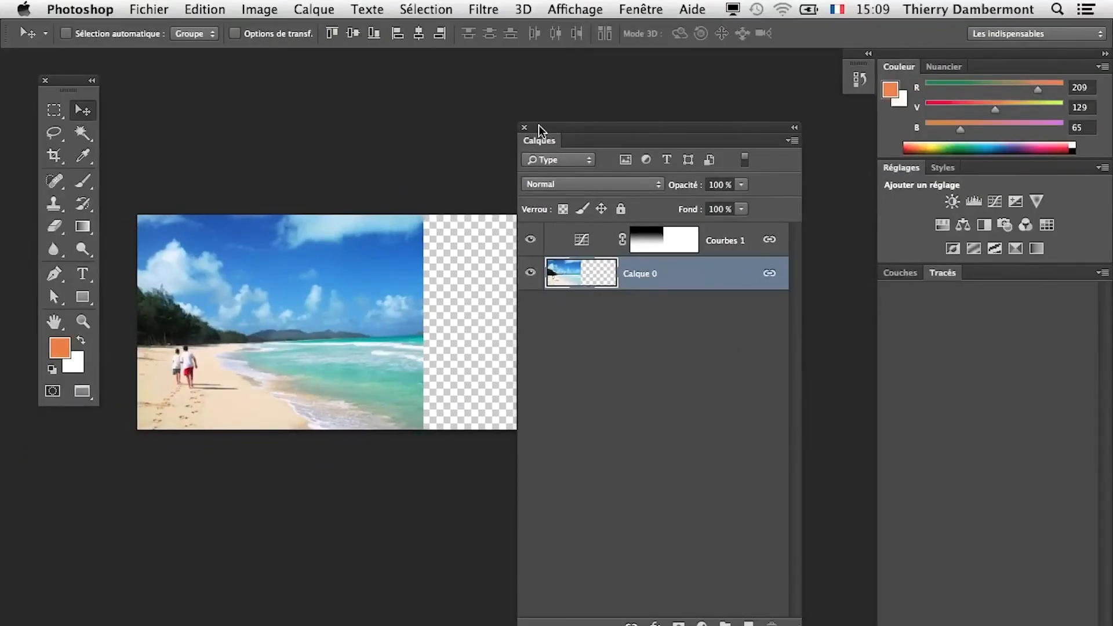
Clear the Calques panel off the canvas and try to free-transform the linked layers horizontally to about 208%
drag(538, 128, 357, 563)
click(205, 9)
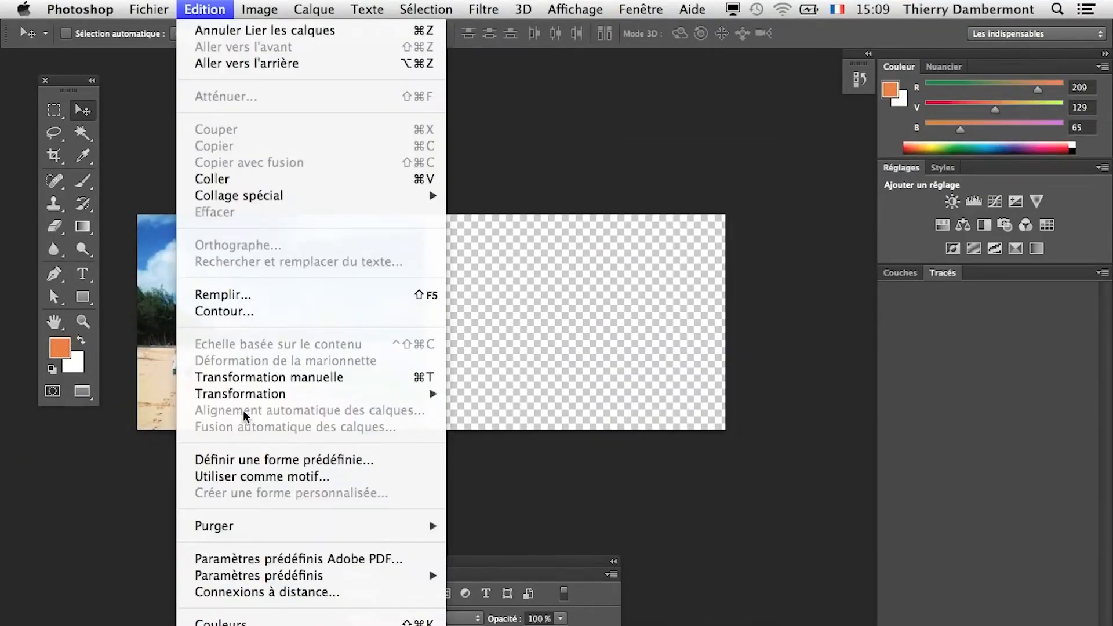
click(237, 378)
drag(428, 323, 732, 307)
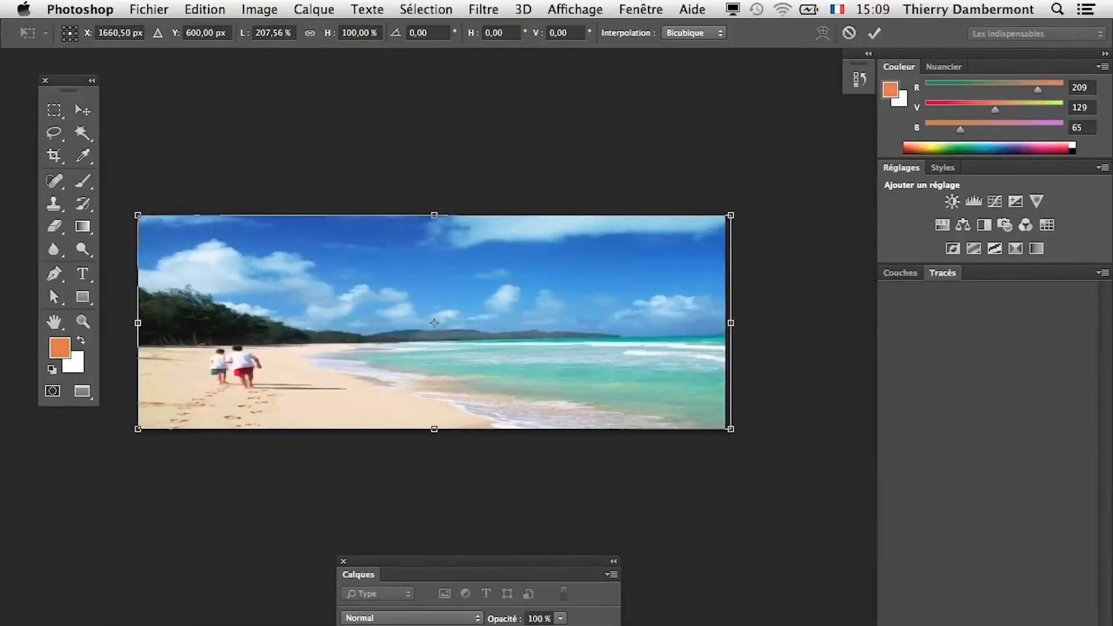
key(Escape)
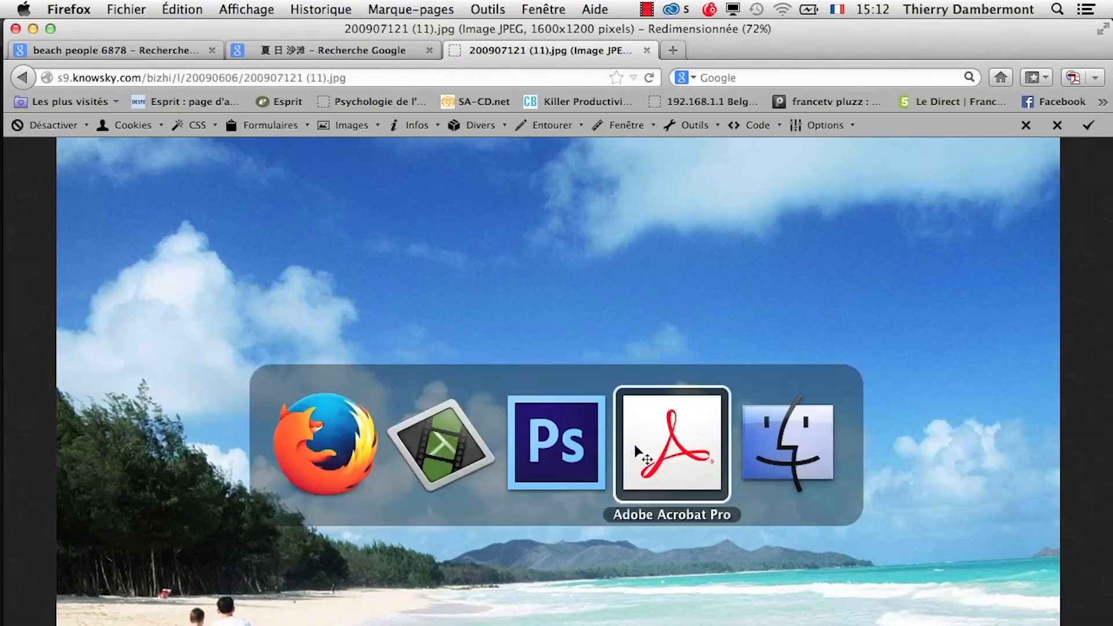
Return to Photoshop and place the Calques panel, narrowed slightly, below the canvas so the whole image area stays clear
click(564, 462)
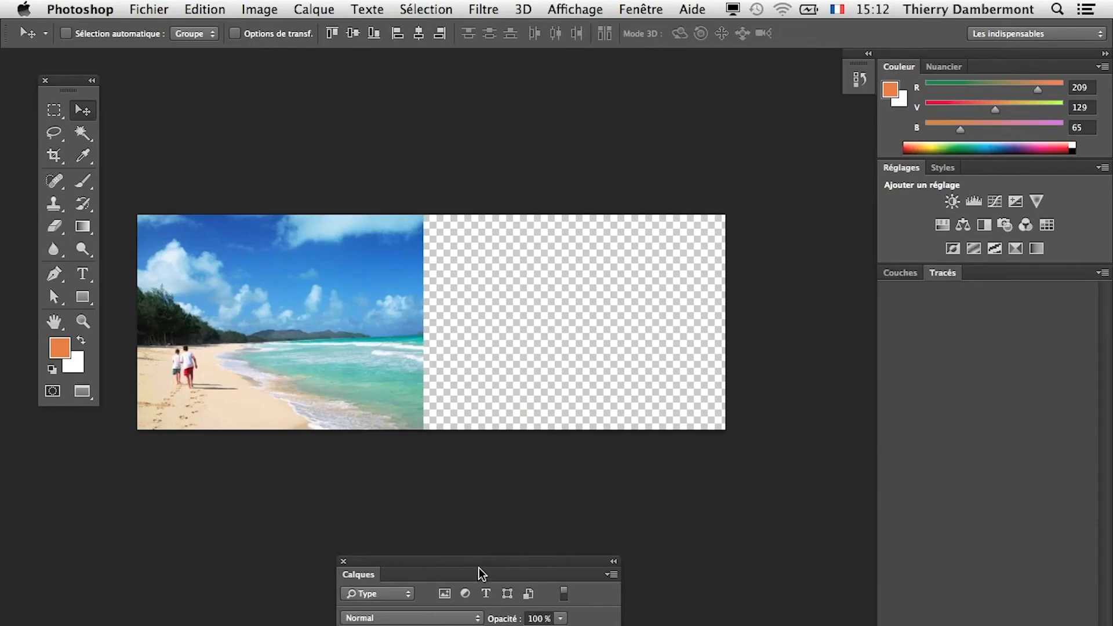
drag(479, 569, 799, 304)
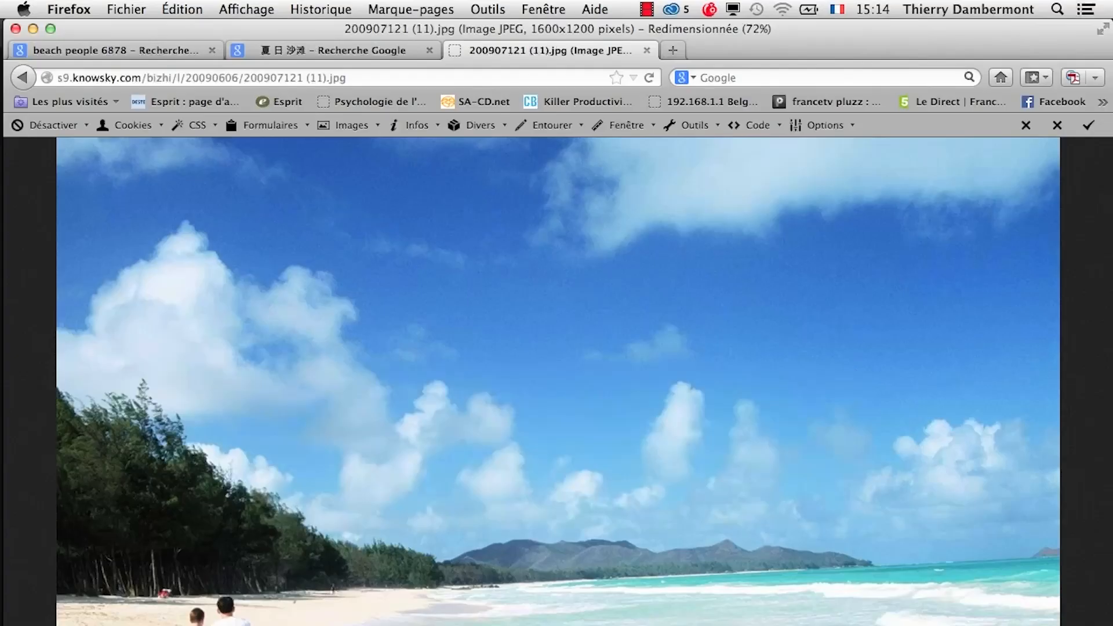
key(super+Tab)
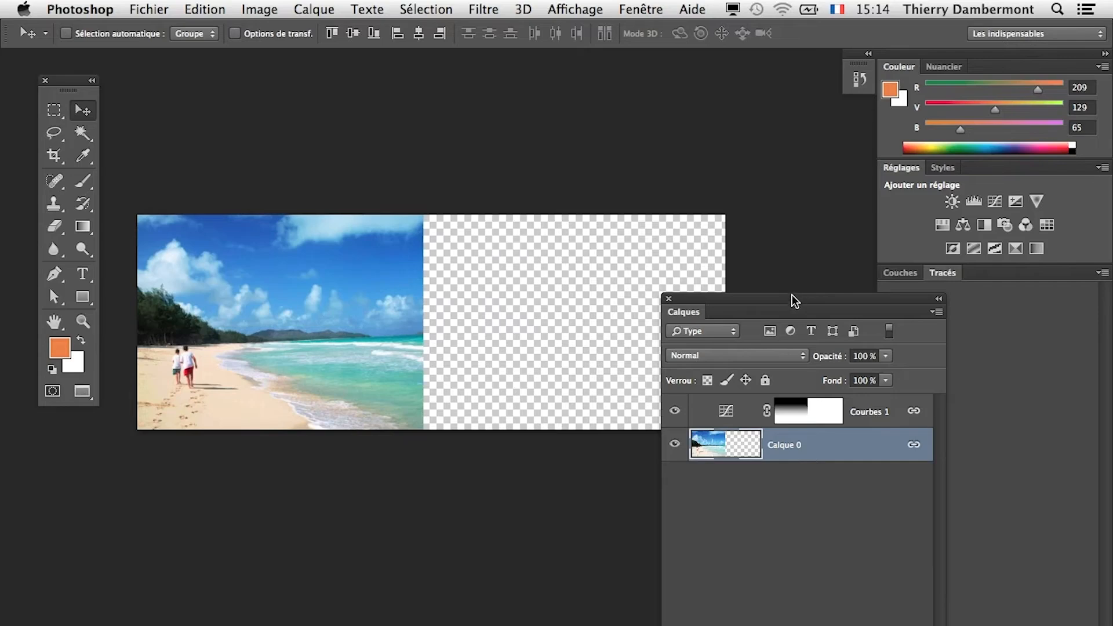
drag(794, 298, 856, 320)
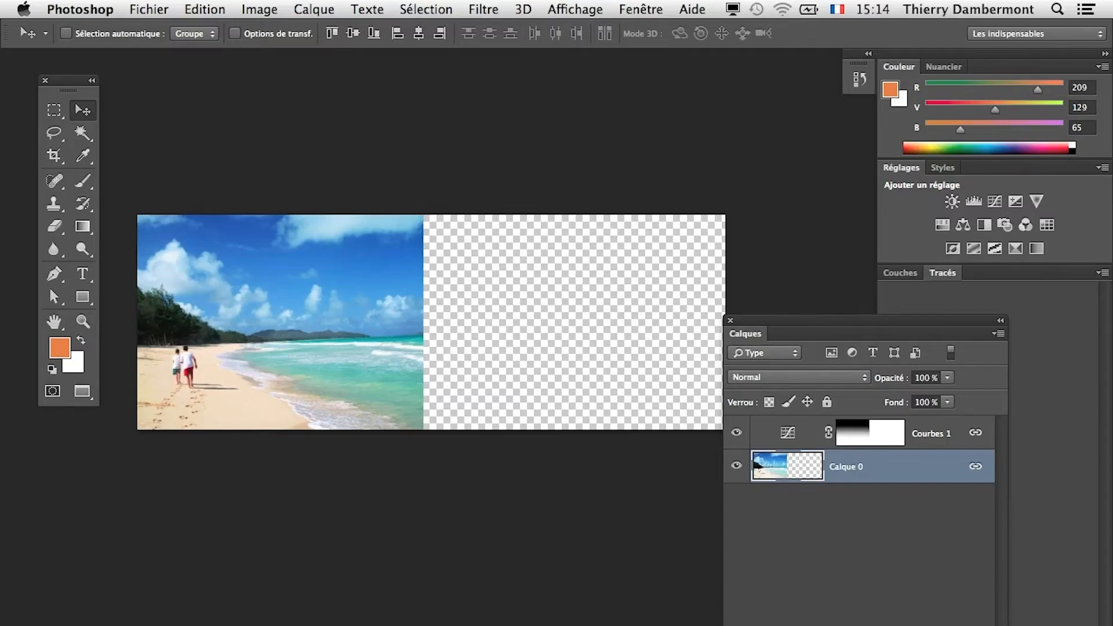
drag(759, 321, 771, 458)
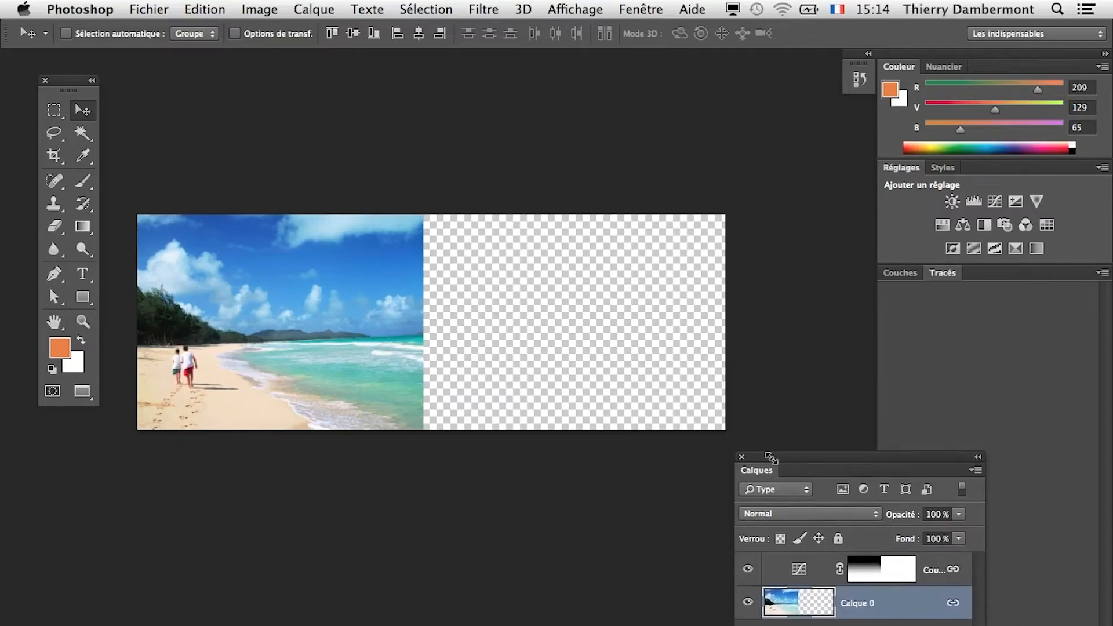
click(225, 9)
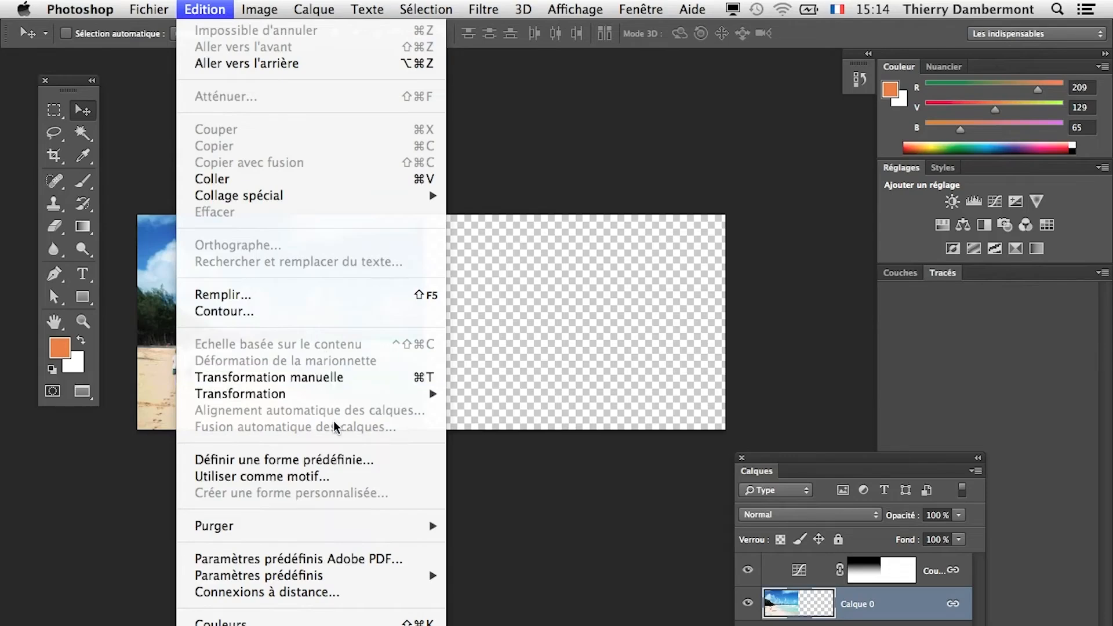
click(749, 624)
click(874, 604)
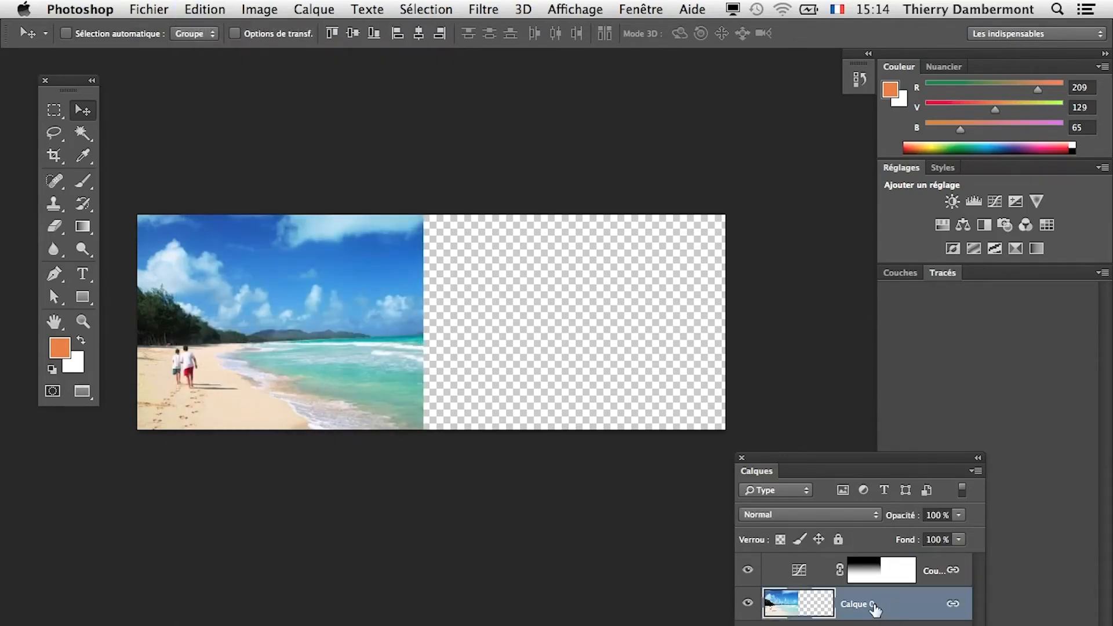
Examine the scaling and transformation commands offered for the linked Calque 0, and select the Courbes 1 layer
click(195, 8)
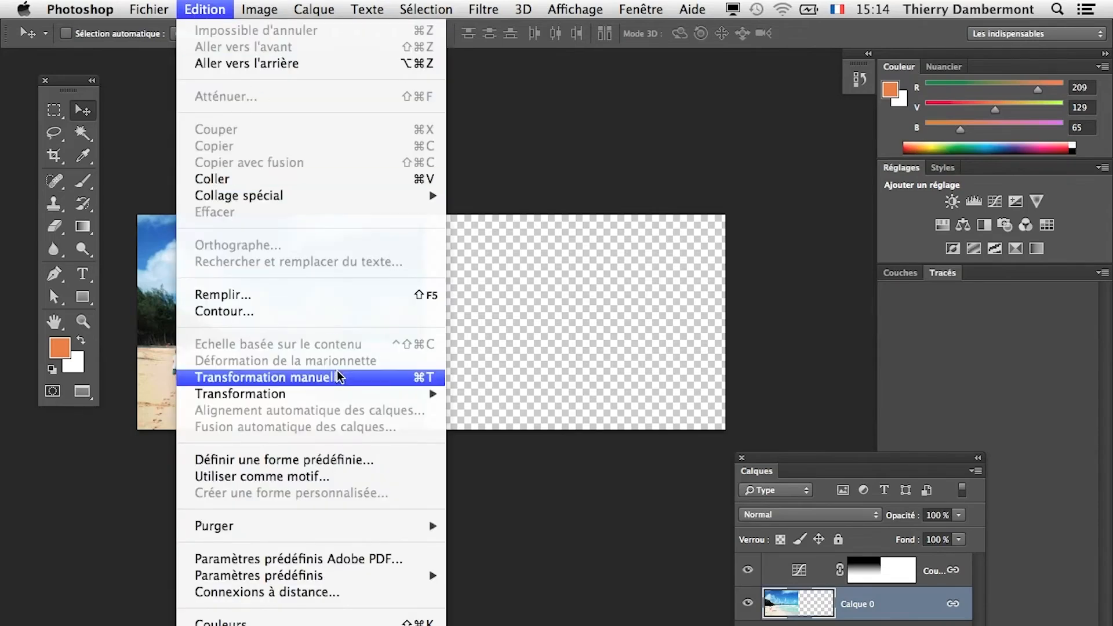
click(796, 574)
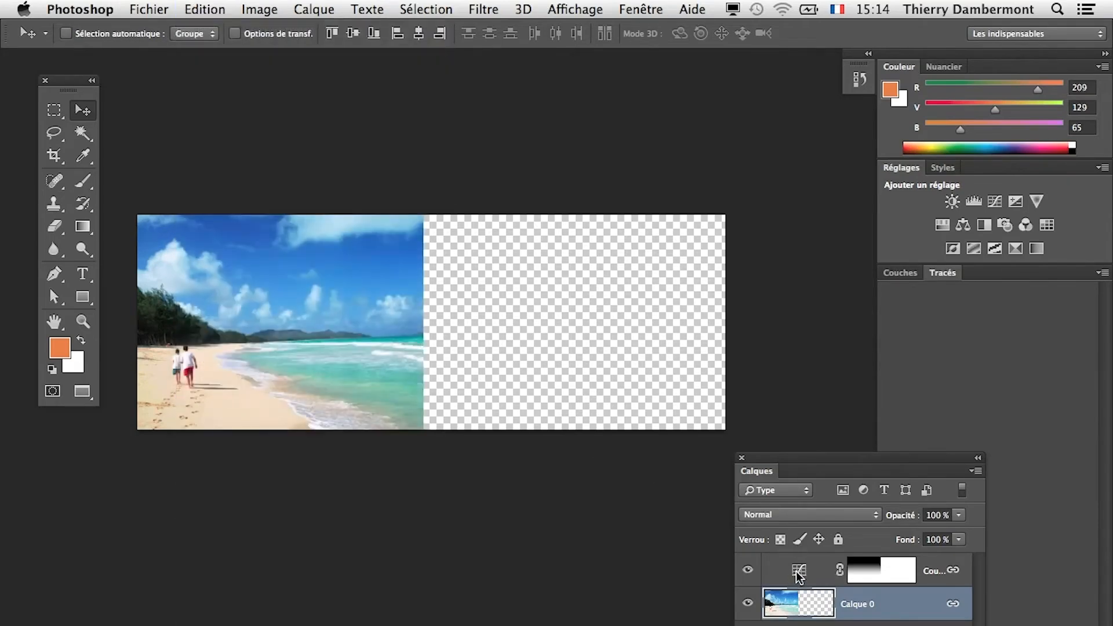
click(799, 573)
click(805, 603)
click(800, 576)
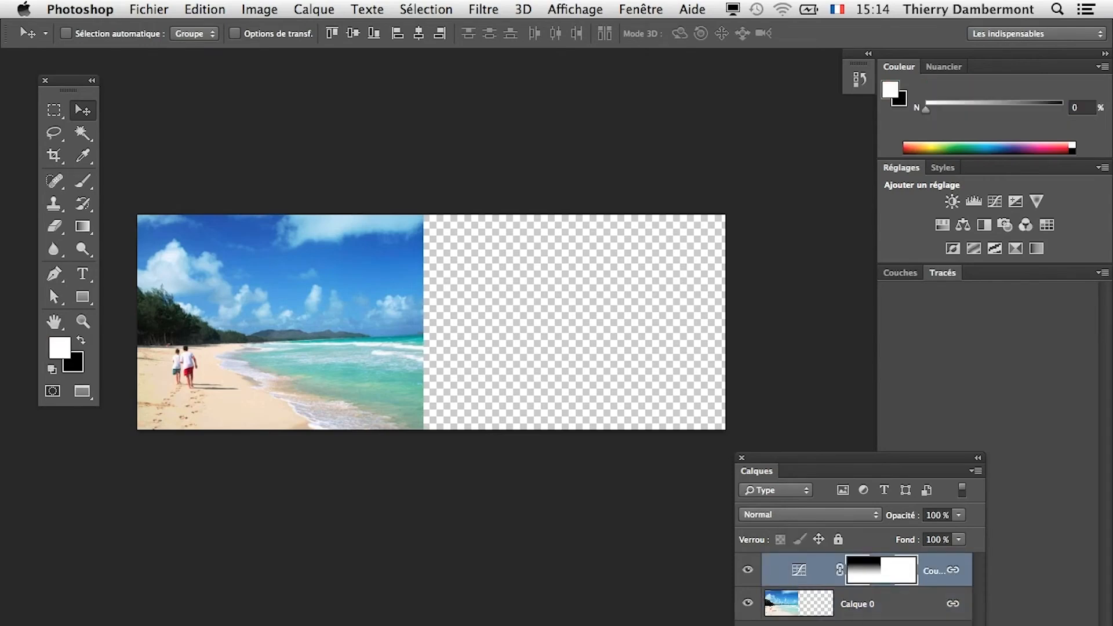
Try unlinking Courbes 1 and Calque 0 with both selected, check the available scaling commands, and undo the unlinking
shift+click(803, 606)
key(super+z)
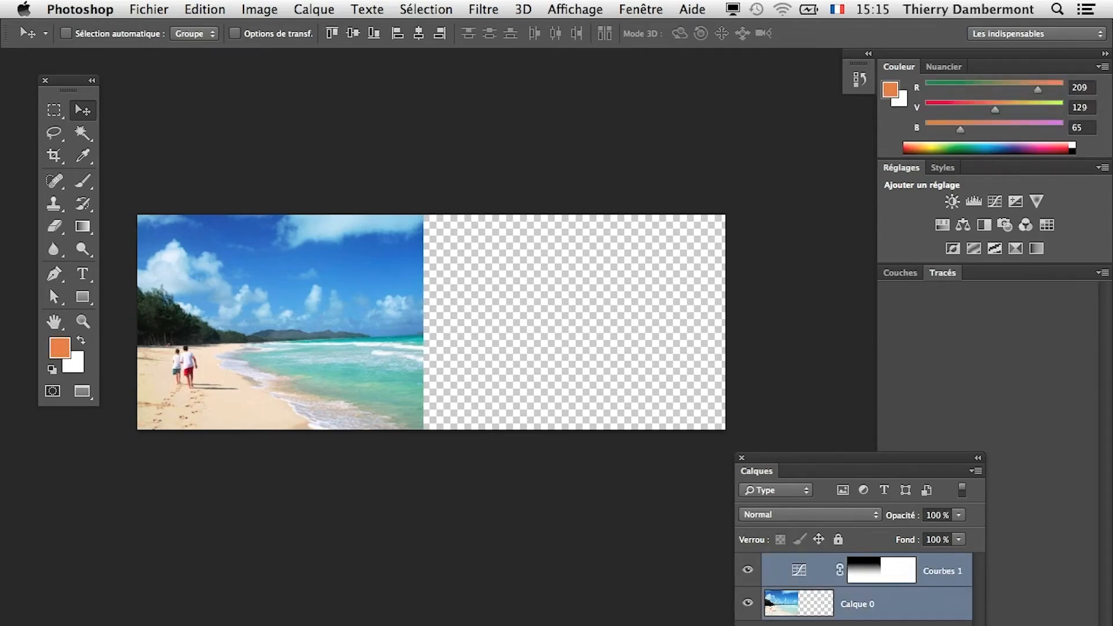
click(181, 7)
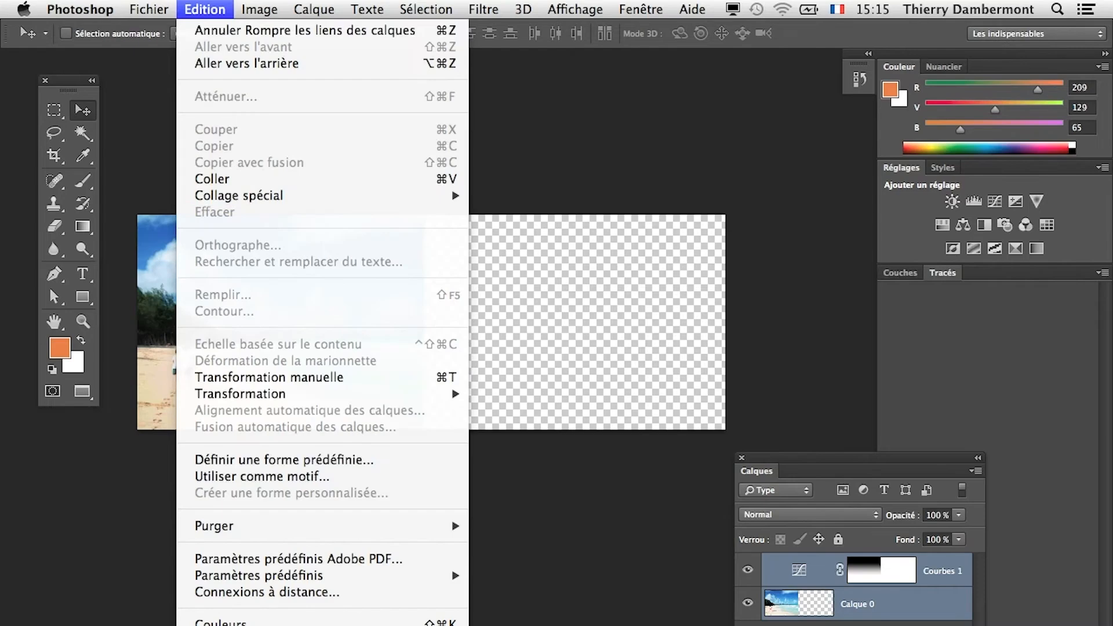
key(Escape)
key(super+z)
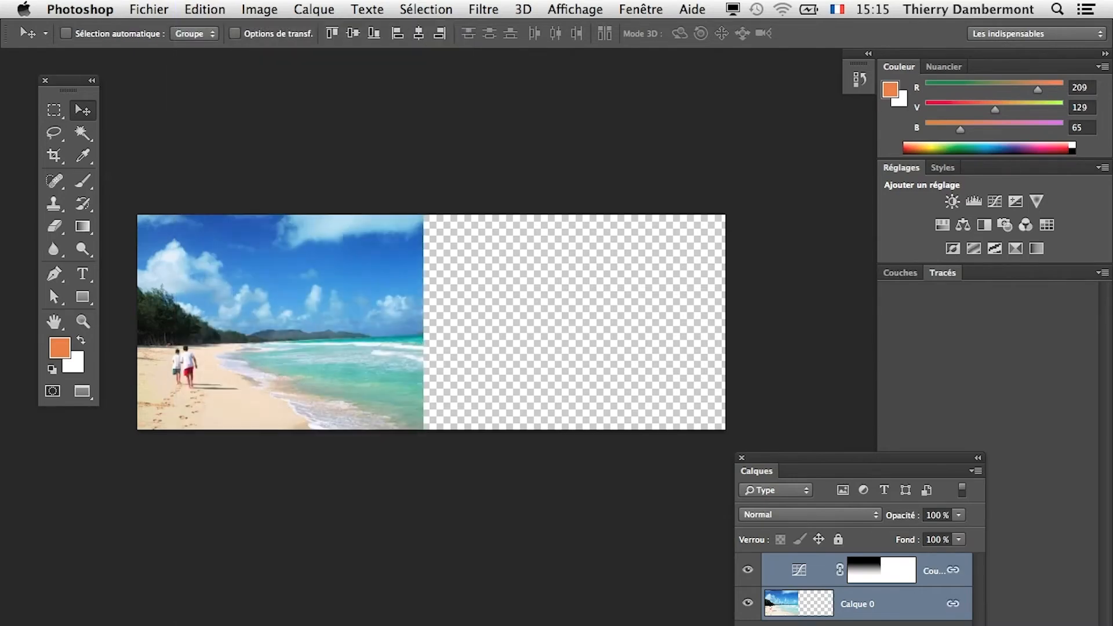
Try converting the two linked layers to a smart object, check the available scaling commands, and undo the conversion
right_click(887, 610)
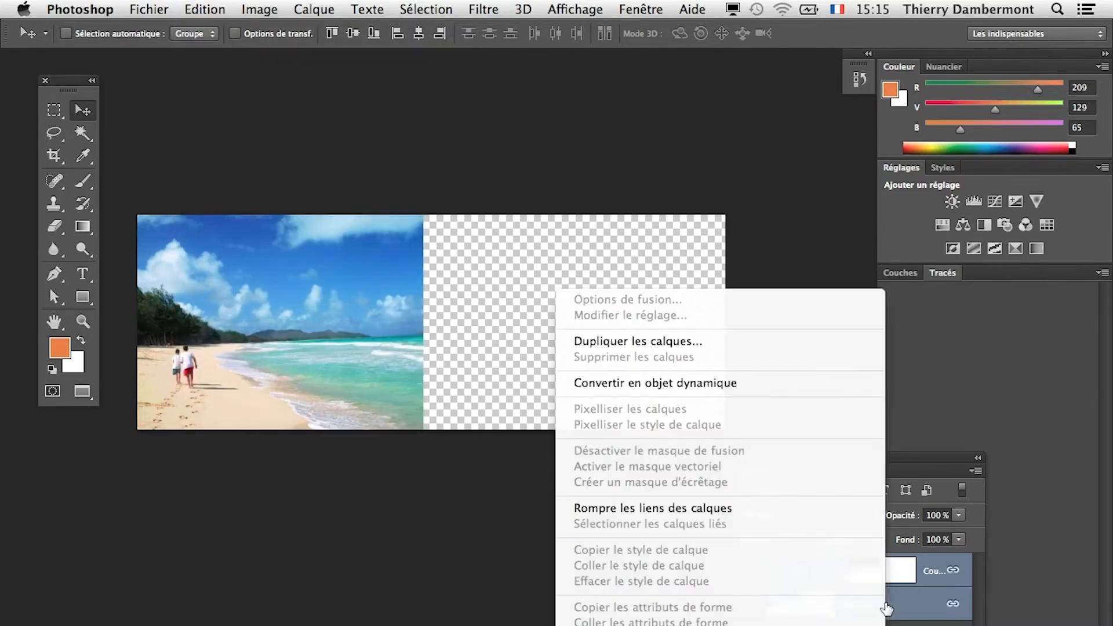
click(696, 384)
click(216, 8)
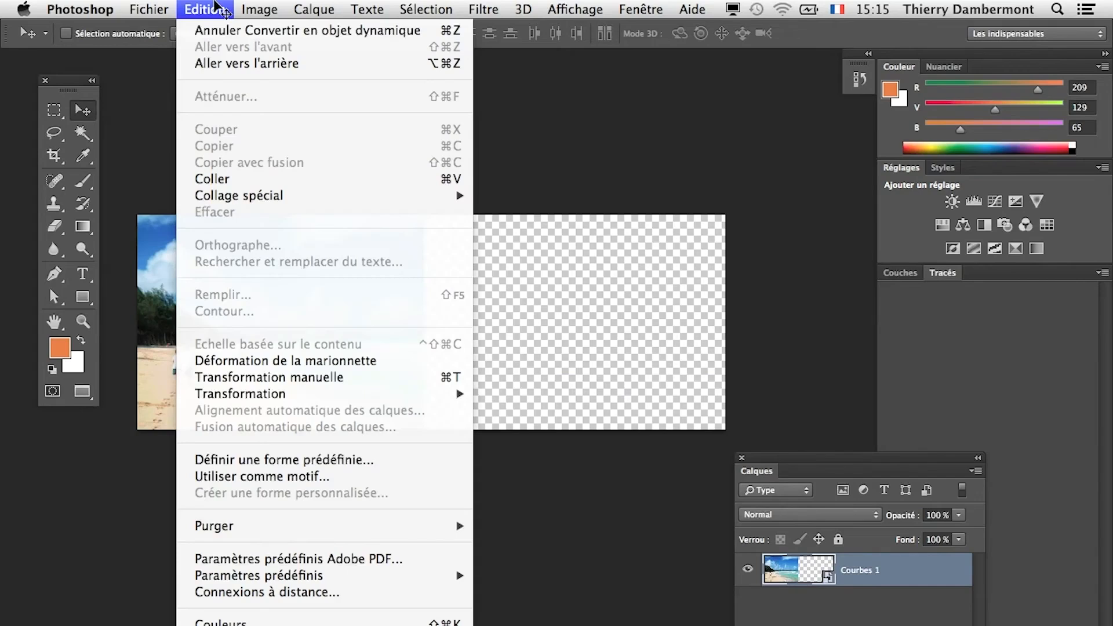
click(216, 7)
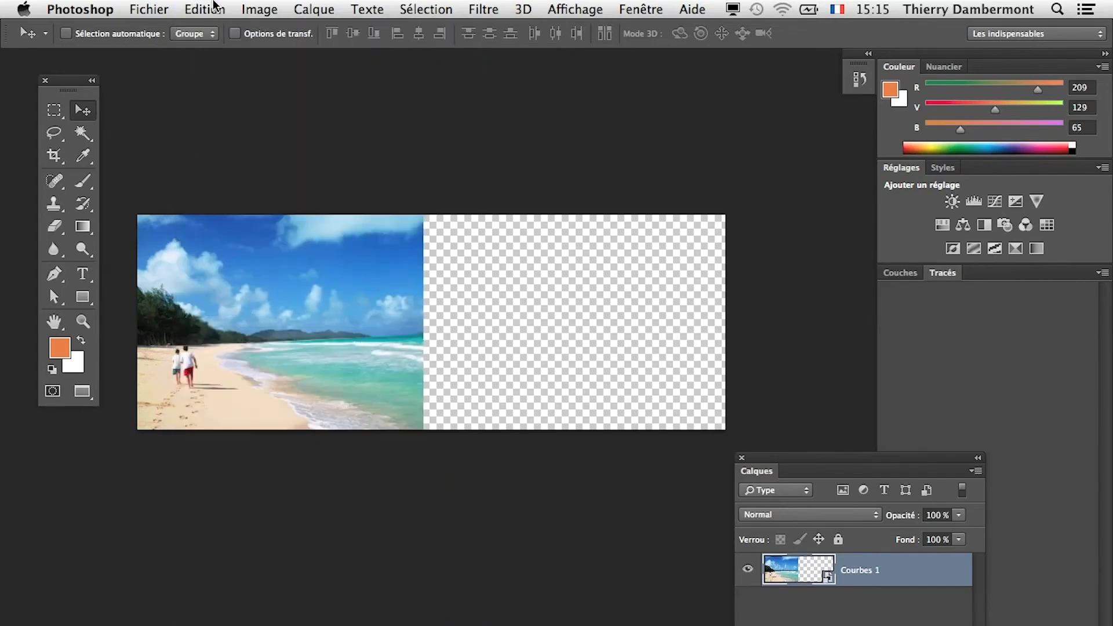
key(super+z)
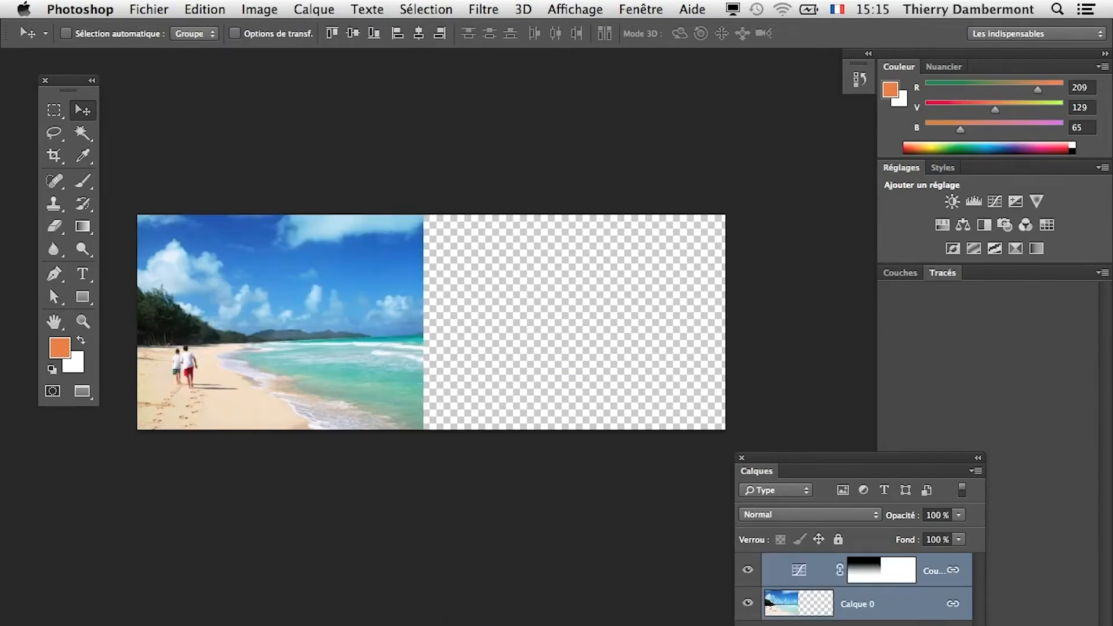
Unlink Courbes 1 and Calque 0, select Calque 0 alone, and check which scaling commands it offers
key(alt+super+z)
click(863, 615)
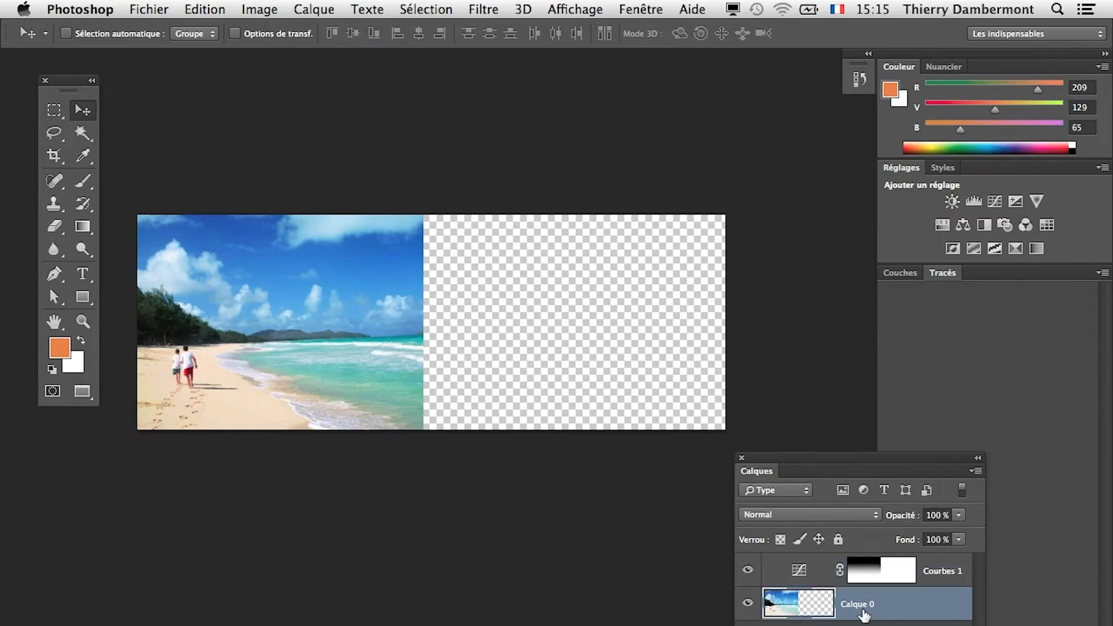
click(216, 9)
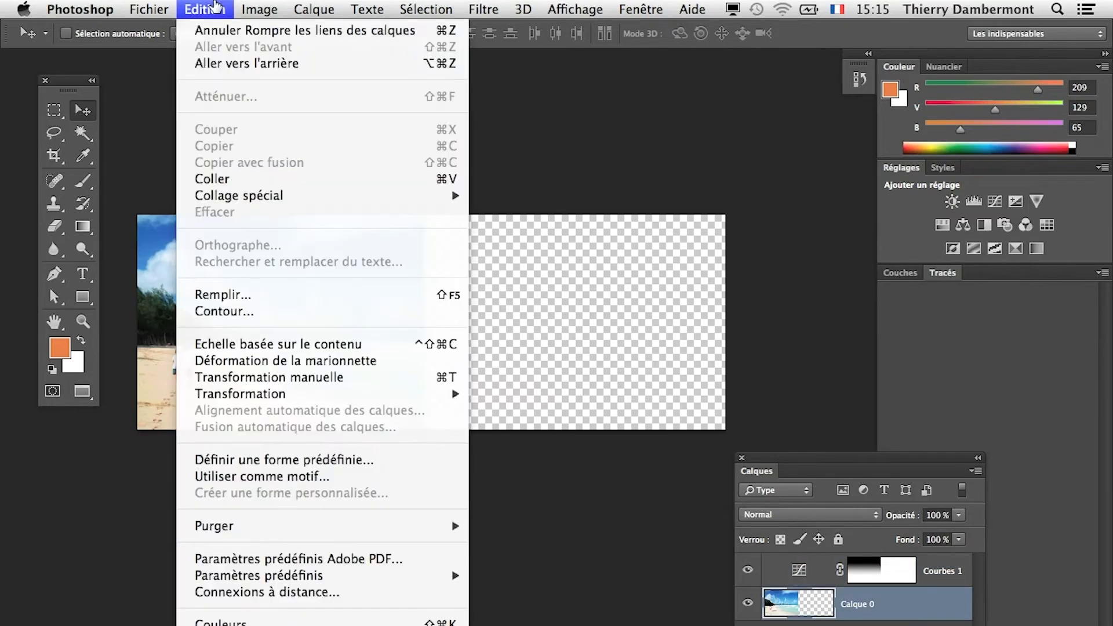
click(214, 7)
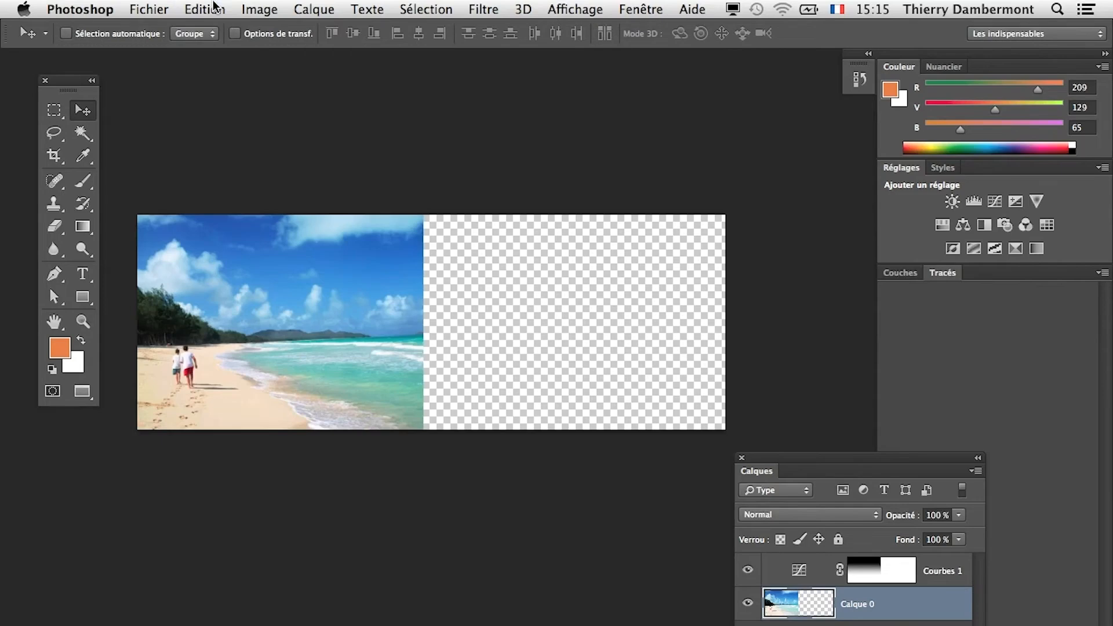
Try linking Courbes 1 and Calque 0 again, check the scaling commands offered for the pair, and undo the link
shift+click(962, 576)
click(798, 625)
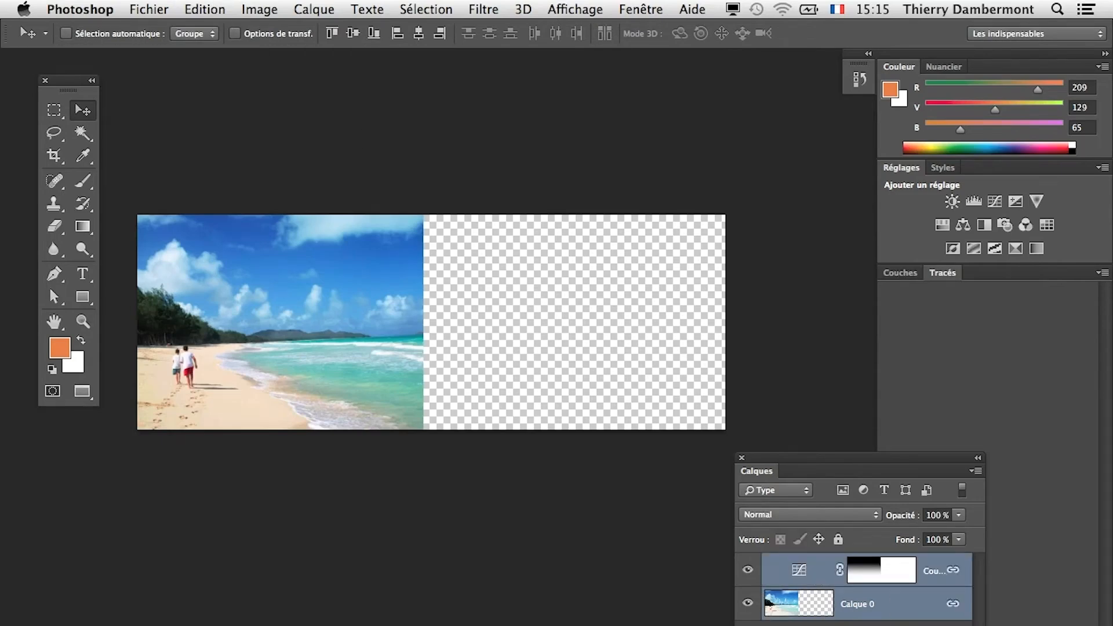
click(223, 8)
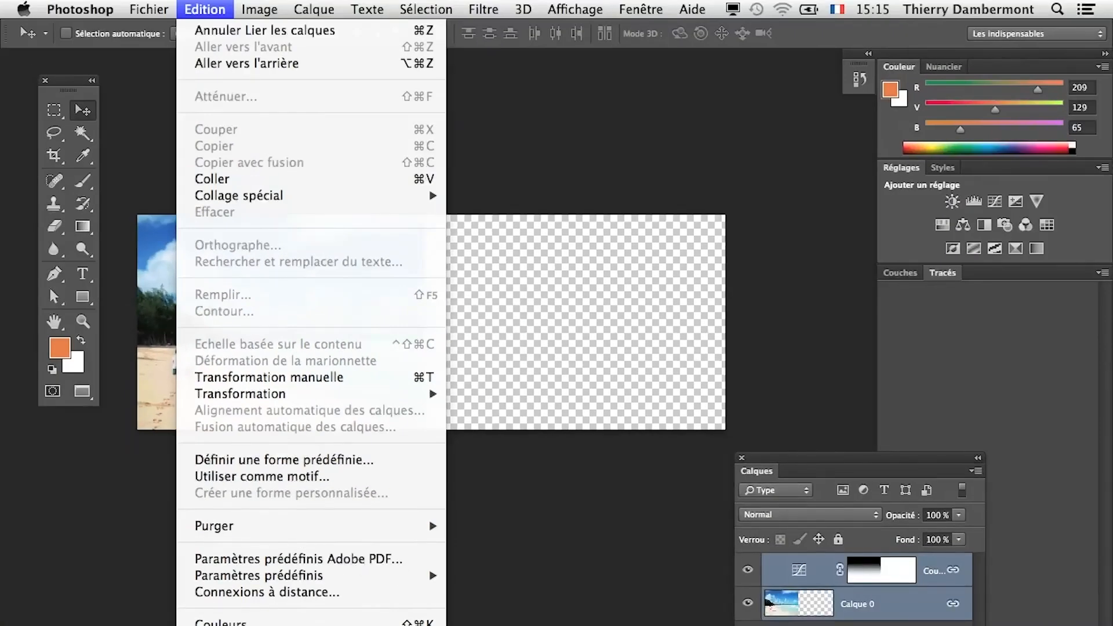
key(super+z)
Stretch Calque 0 alone horizontally to about 206.75% with content-aware scaling so it spans the whole canvas
click(866, 624)
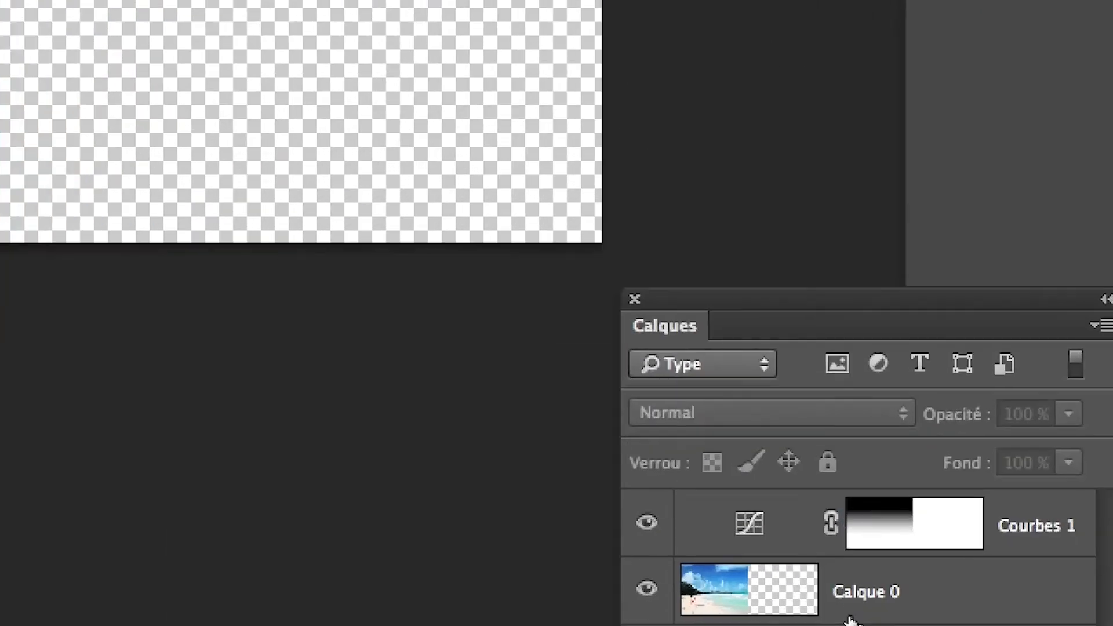
click(843, 611)
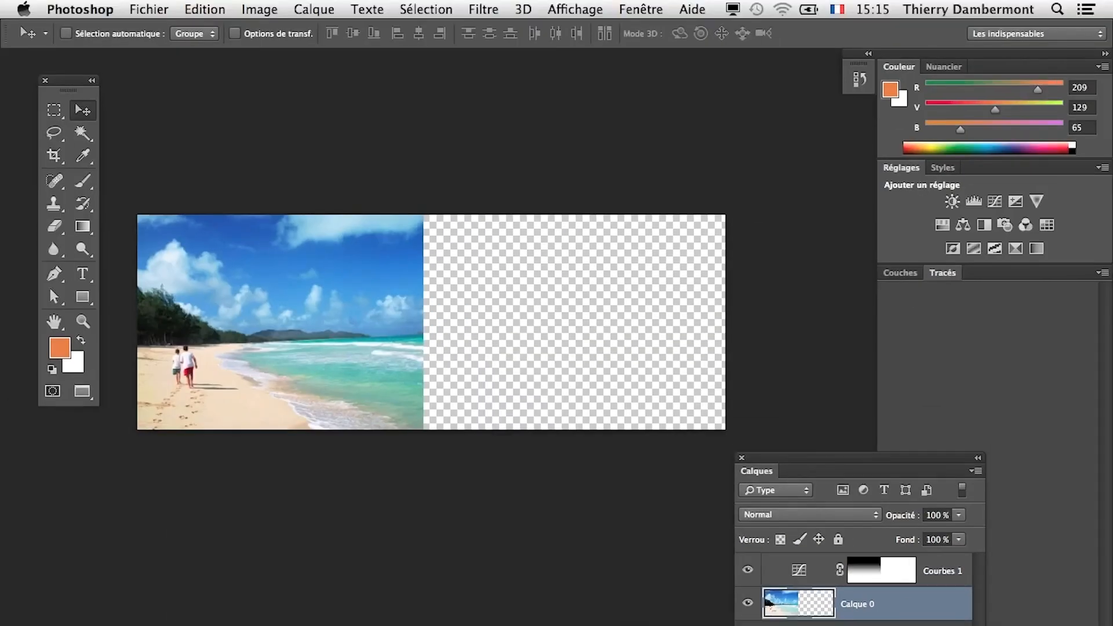
click(220, 8)
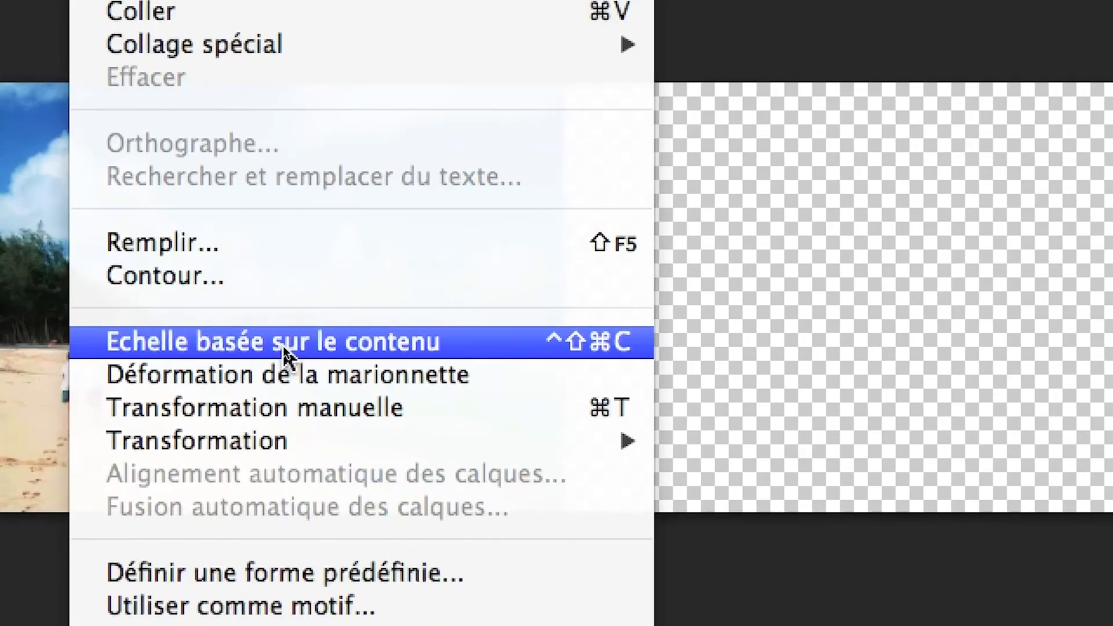
click(283, 345)
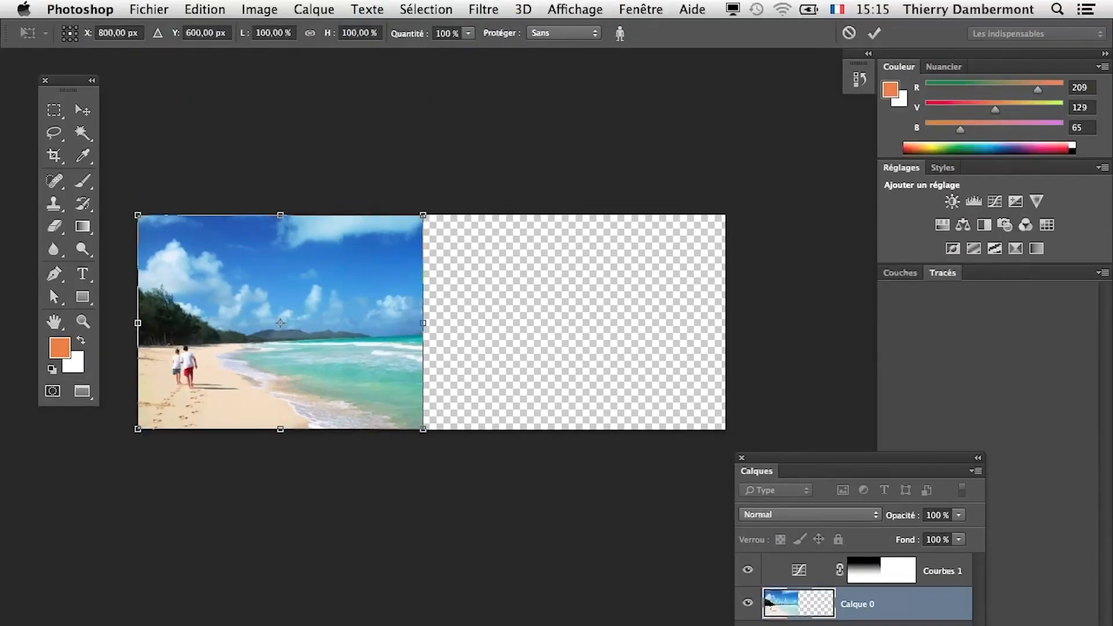
drag(424, 324, 496, 313)
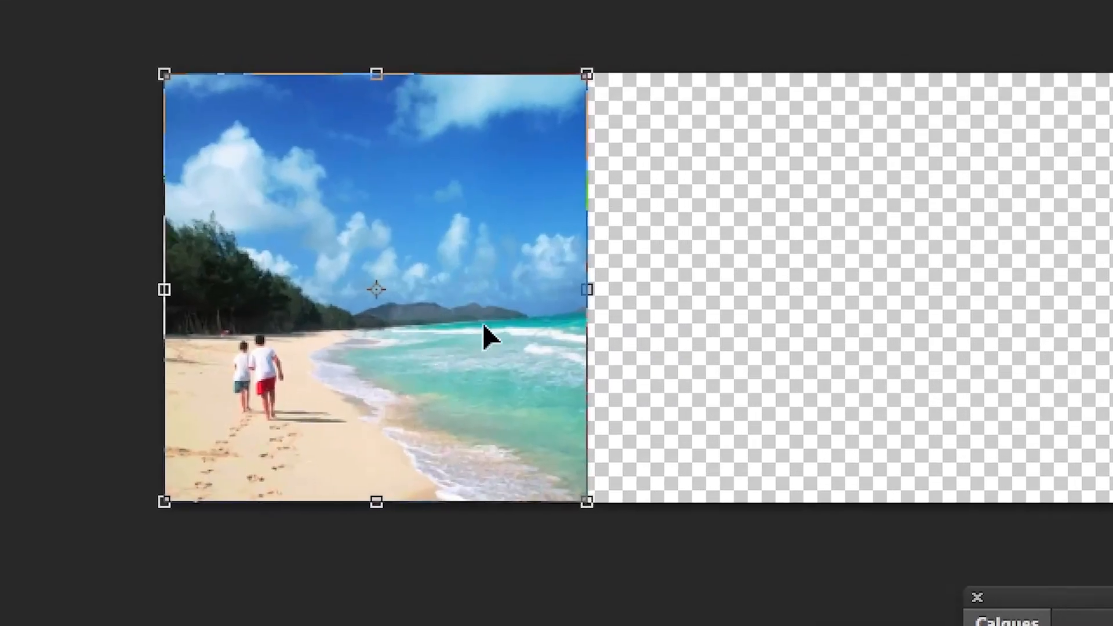
drag(586, 290, 884, 343)
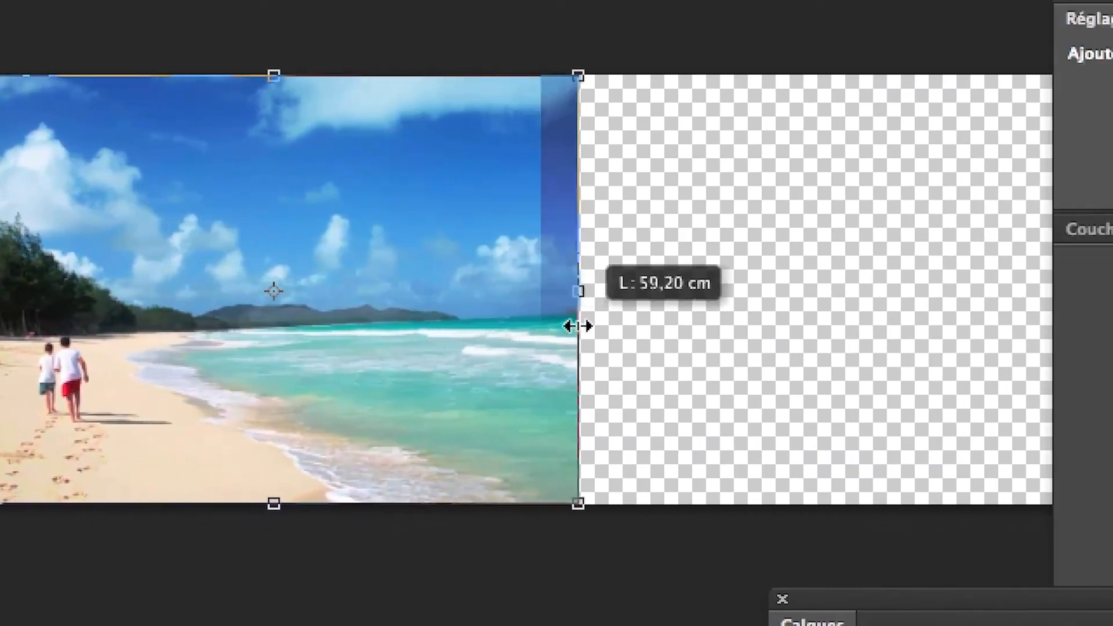
drag(578, 326, 1112, 256)
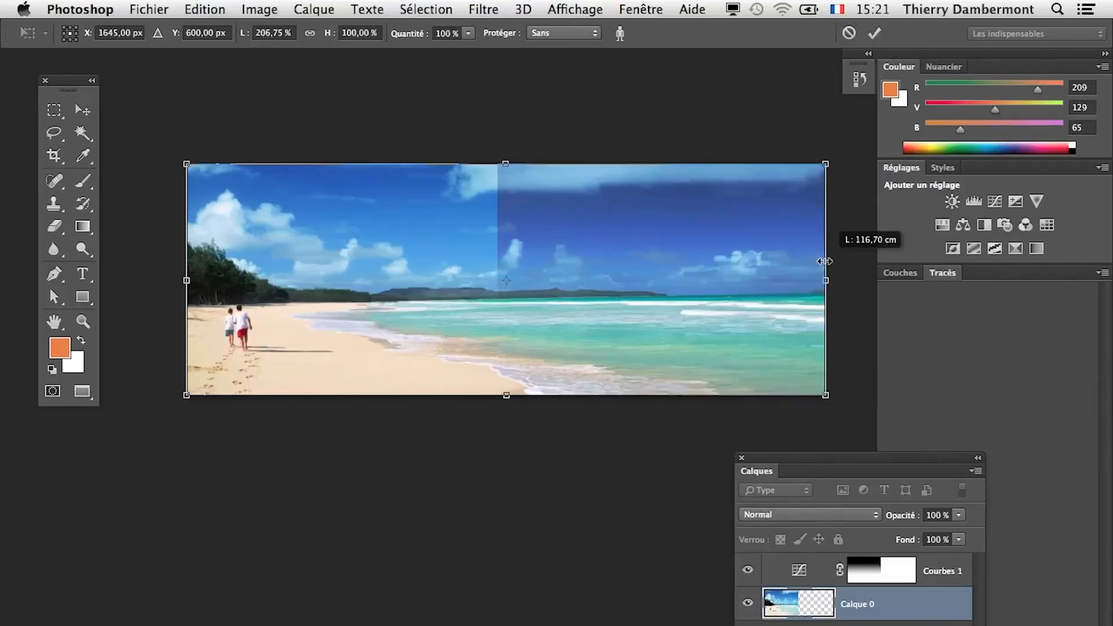
drag(826, 262, 826, 262)
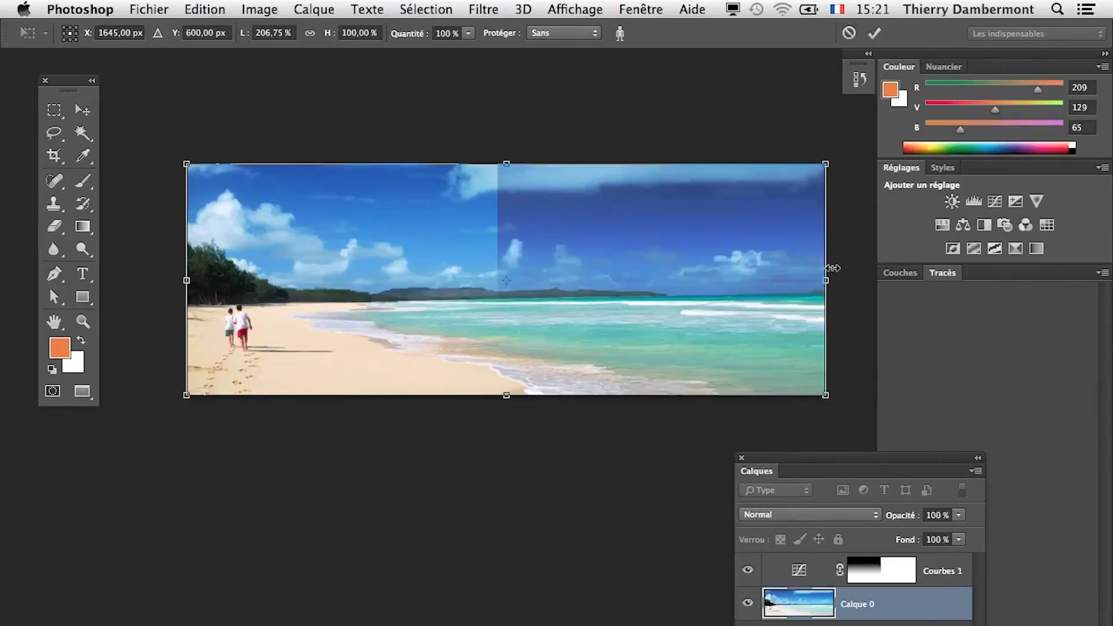
key(Return)
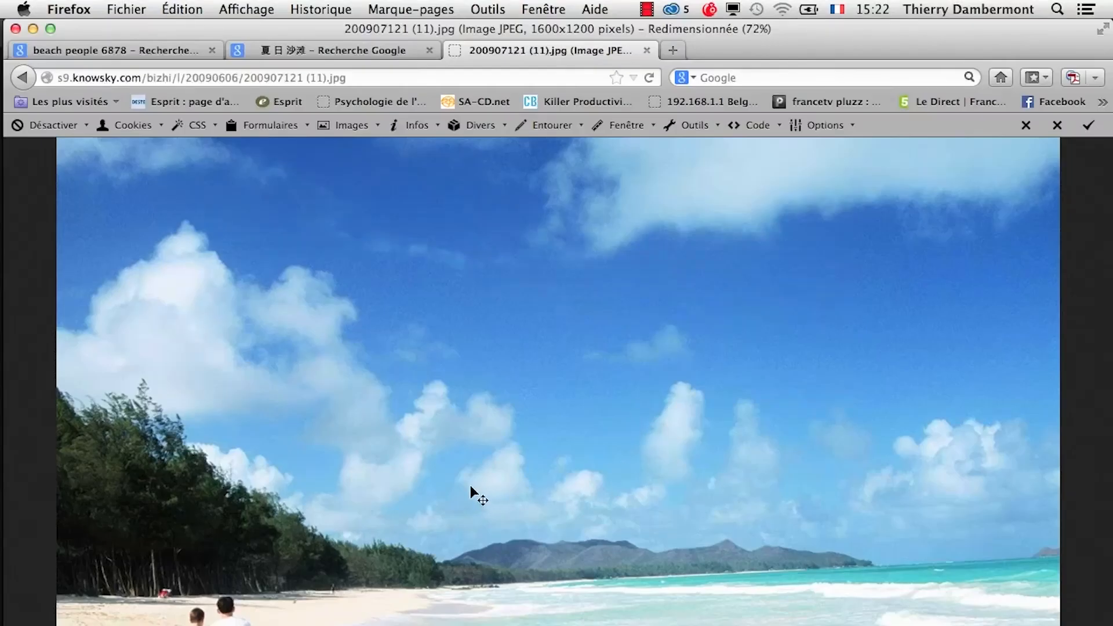
Return to Photoshop and free-transform the Courbes 1 layer mask horizontally to about 205.81% so it spans the whole canvas
key(super+Tab)
key(super+Tab)
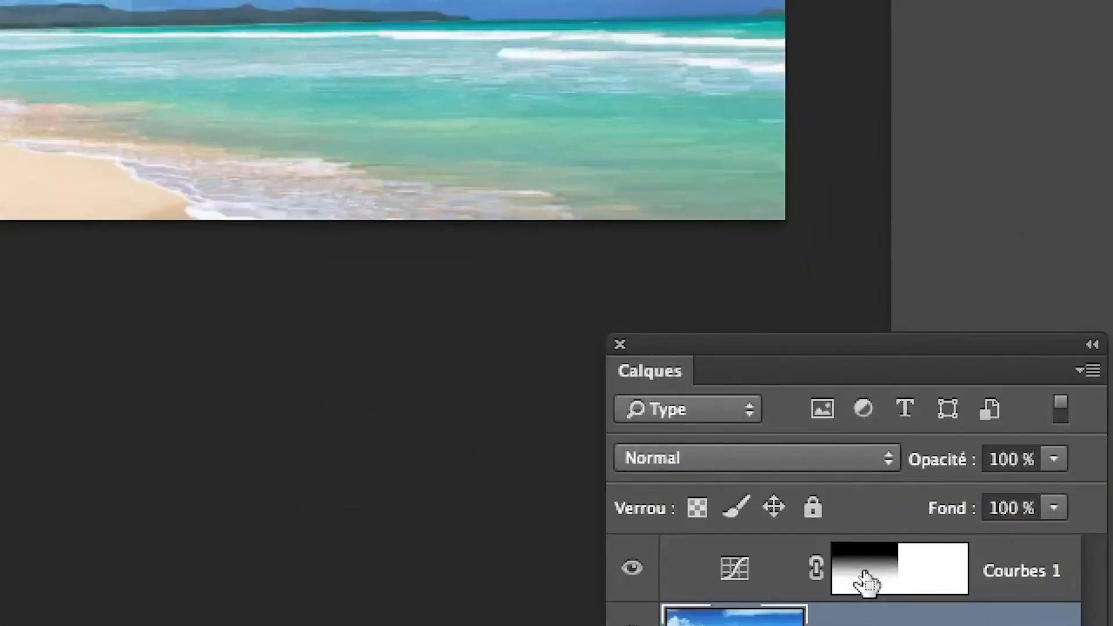
click(864, 575)
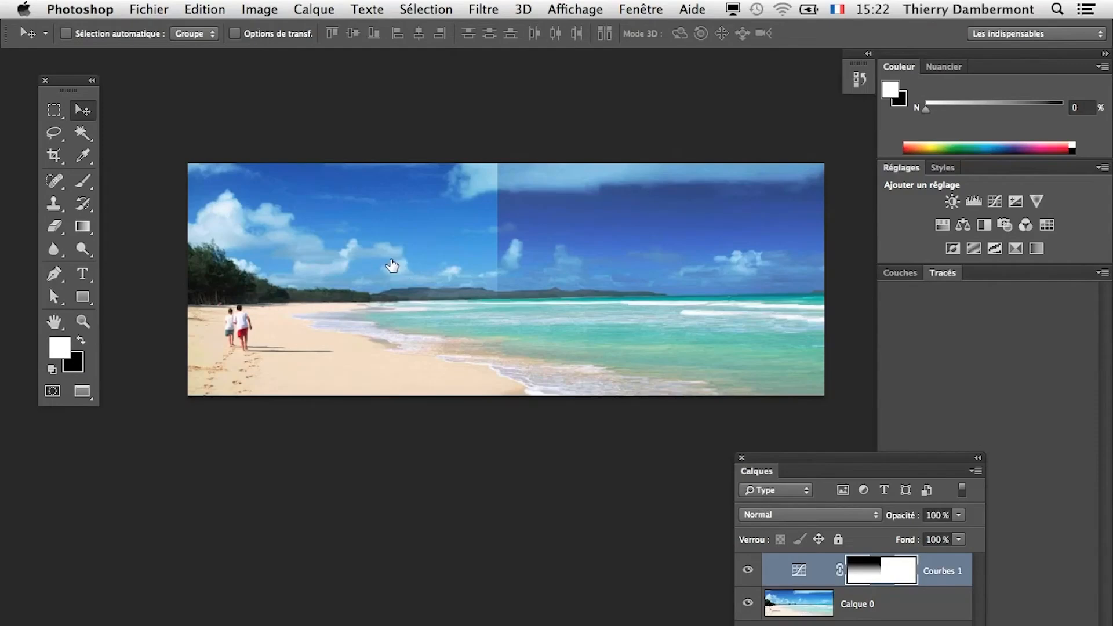
key(super+t)
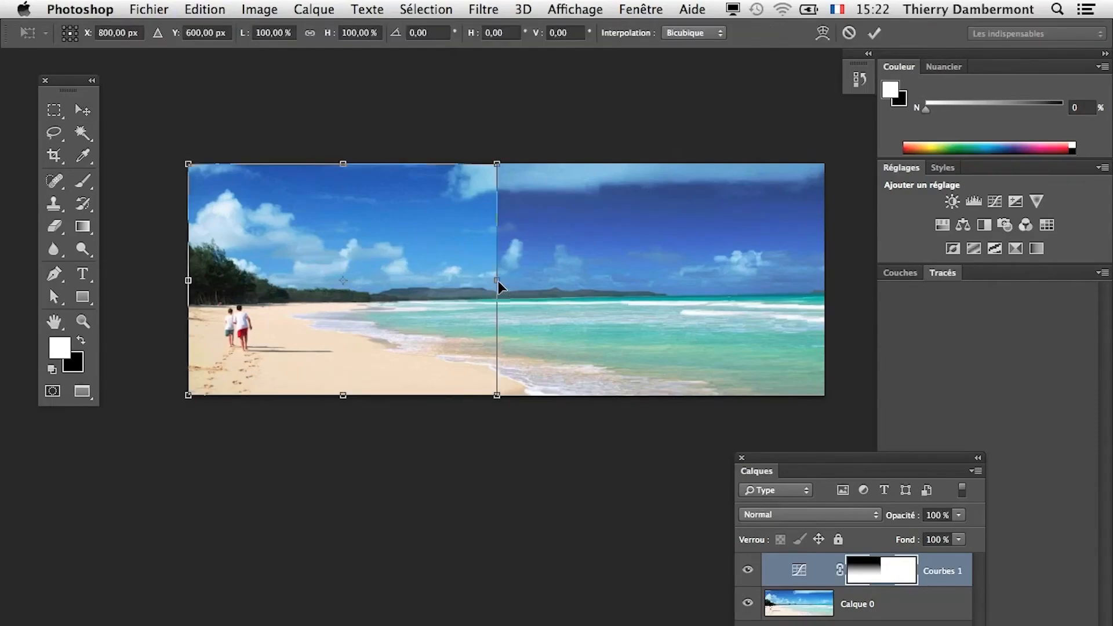
drag(497, 281, 827, 301)
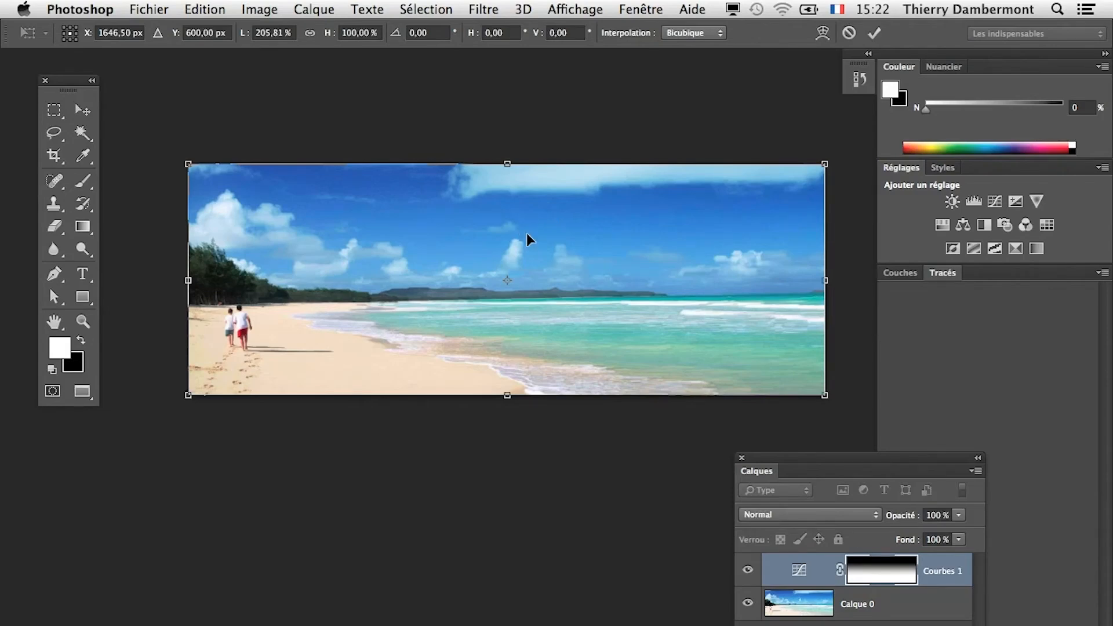
key(Return)
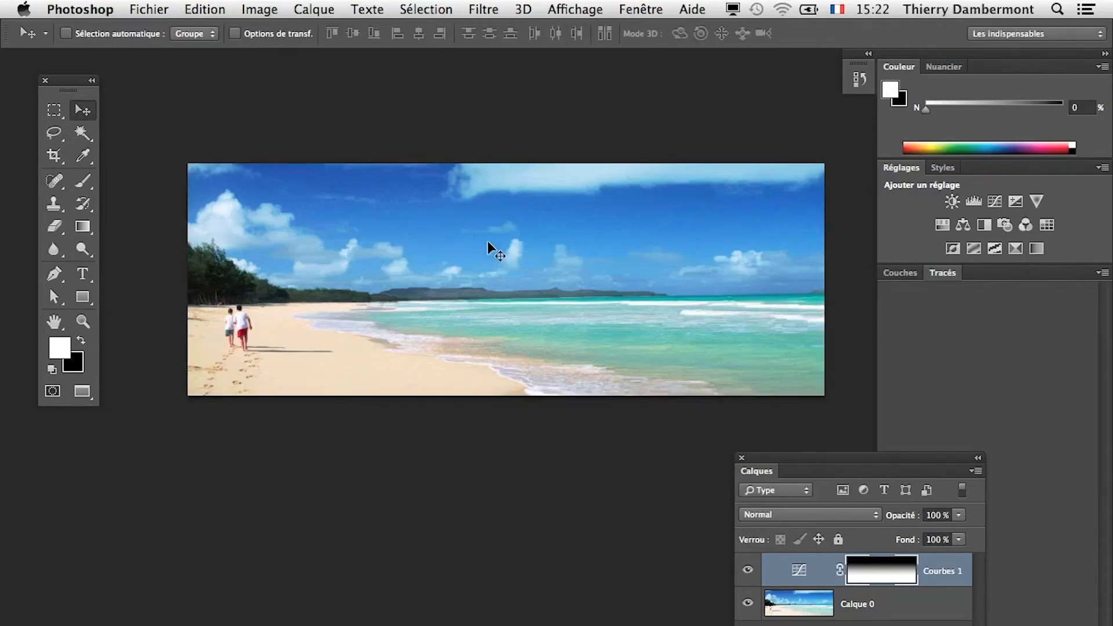
Save the document as plage-03.psd in Photoshop format with layers kept and compatibility maximised
click(149, 10)
click(290, 213)
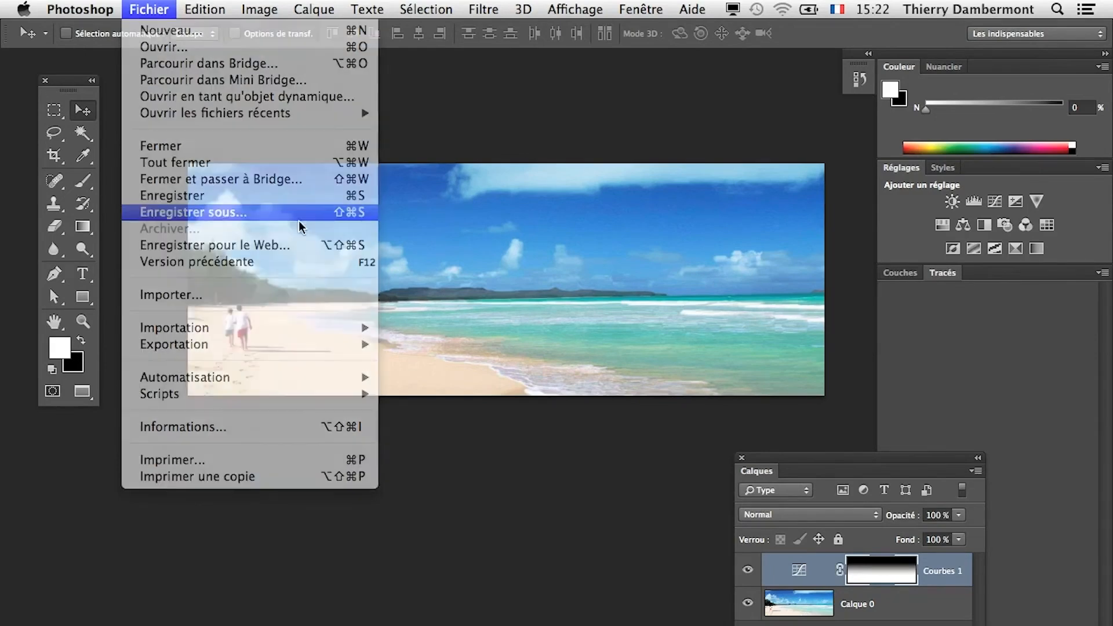
click(534, 151)
drag(533, 150, 537, 150)
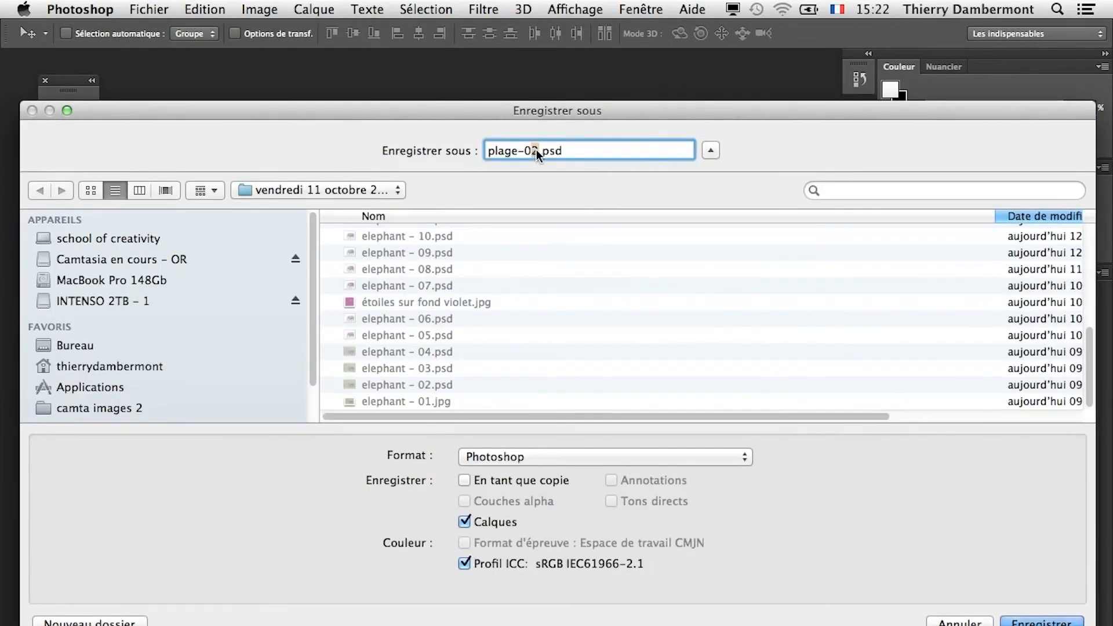
text(3)
key(Return)
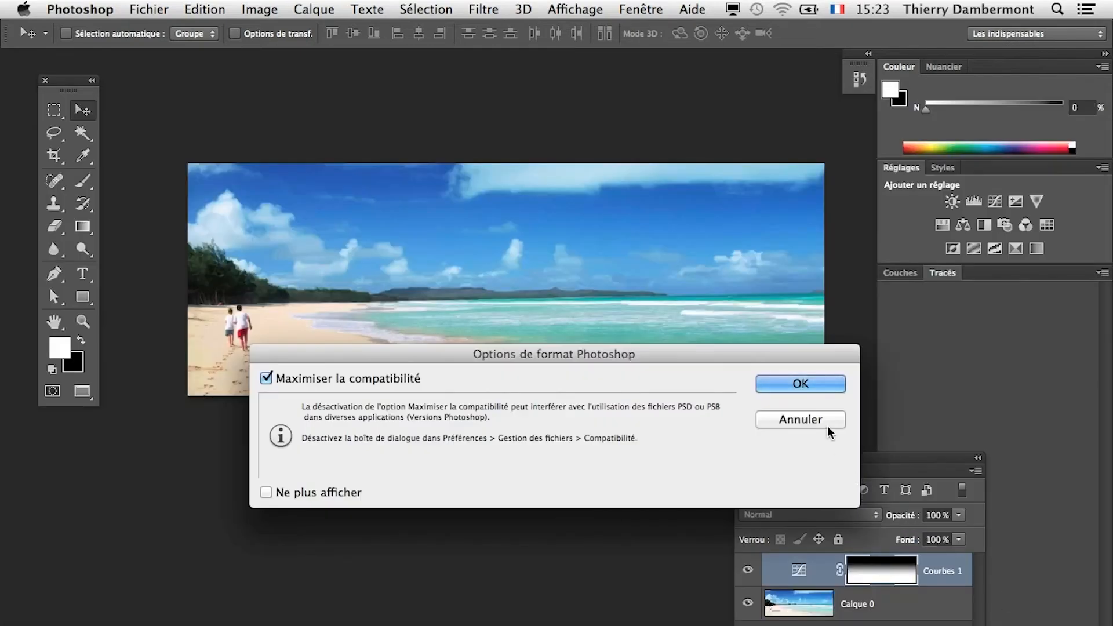
click(807, 385)
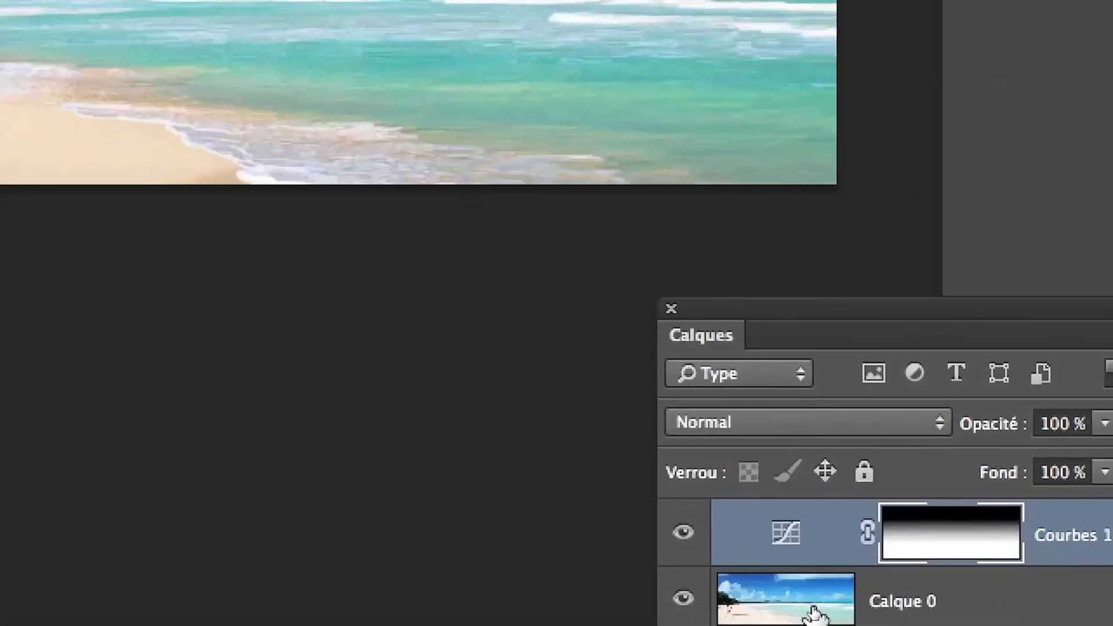
Select Calque 0 and lasso a loose freehand selection around the two boys walking on the beach
click(815, 613)
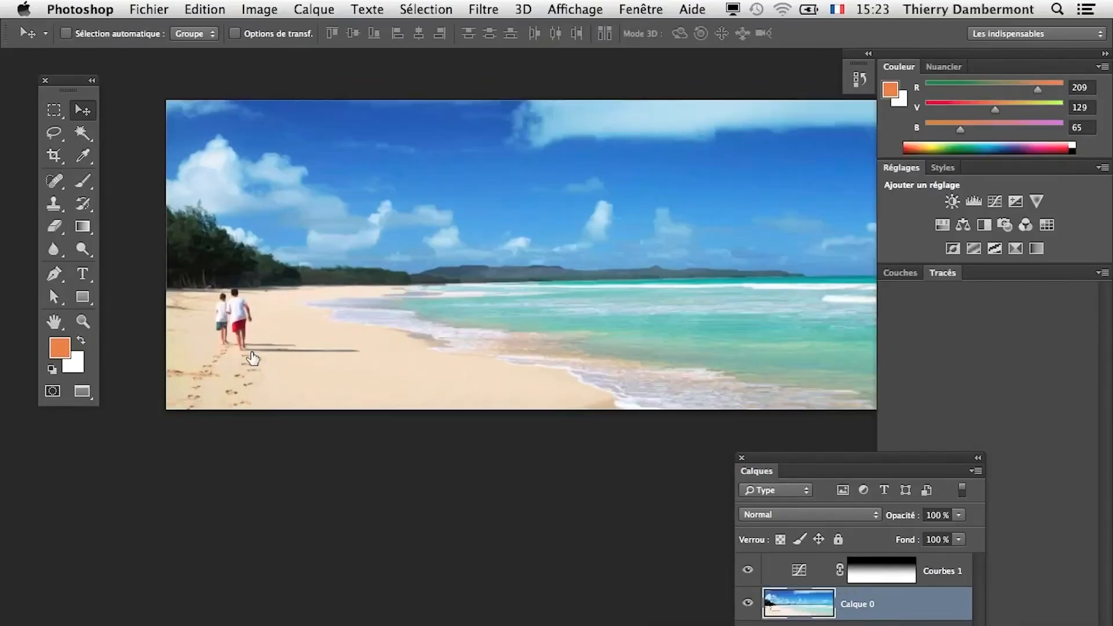
scroll(252, 353, up, 4)
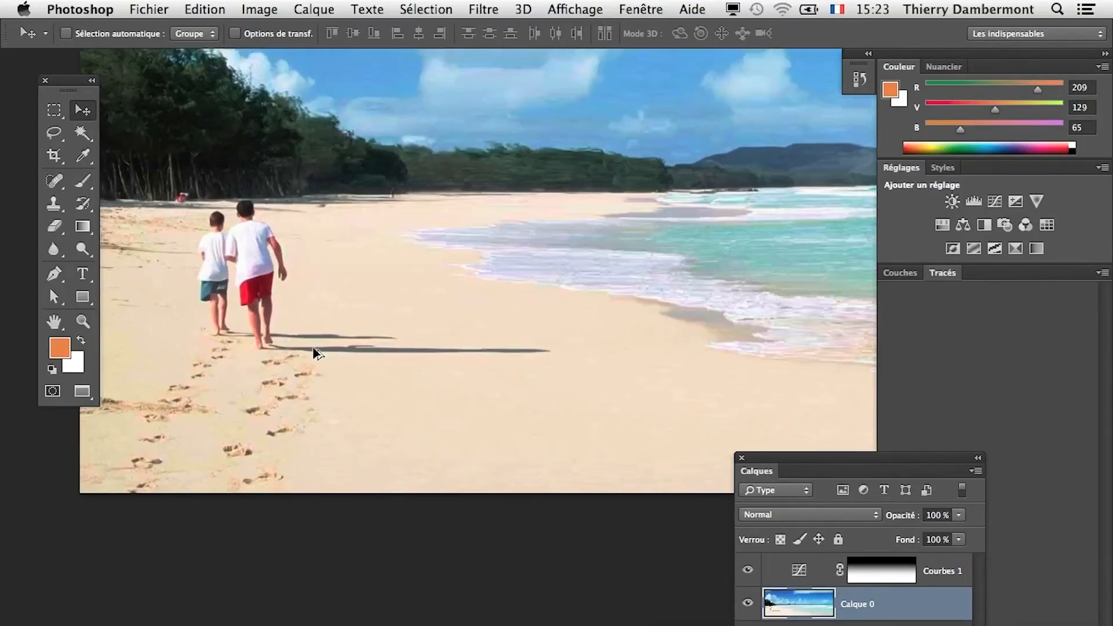
drag(277, 340, 418, 439)
scroll(377, 420, up, 2)
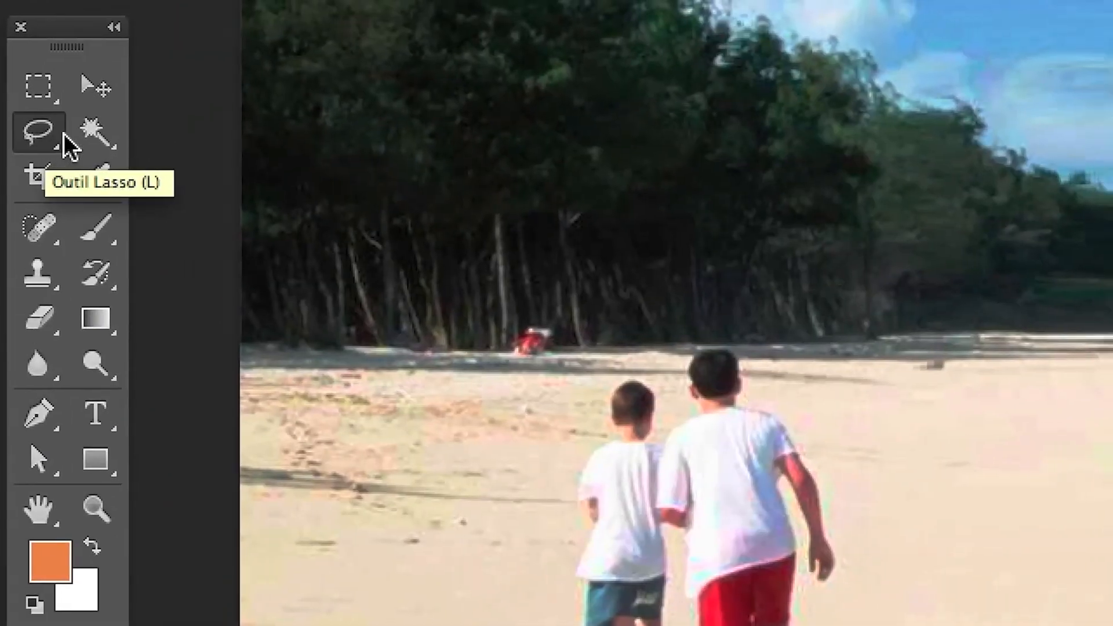
click(58, 150)
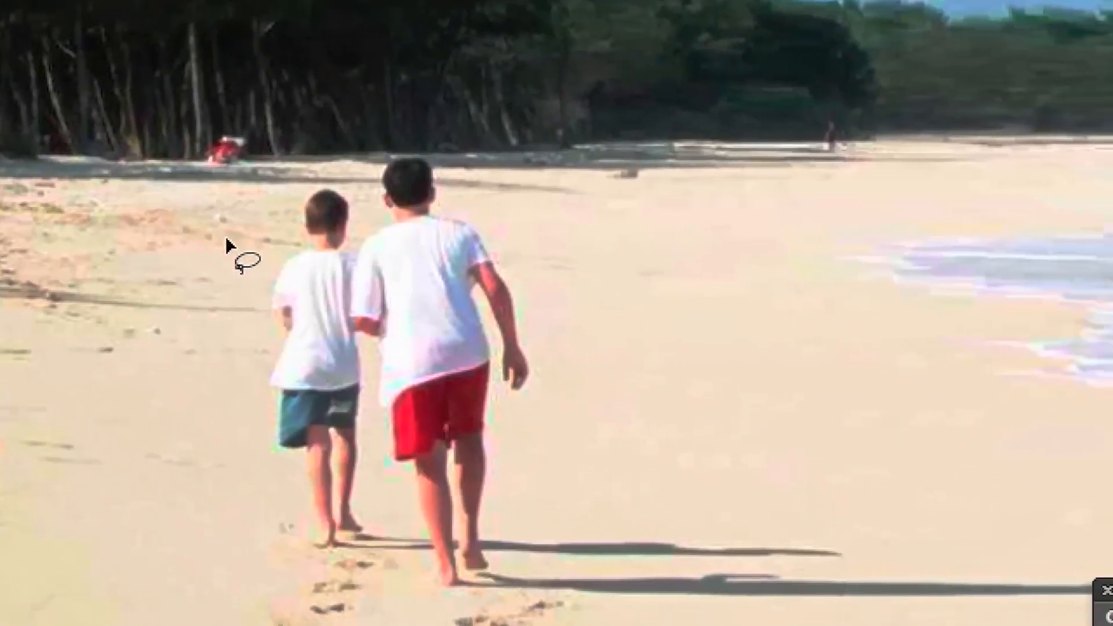
mouse_move(250, 261)
mouse_down()
mouse_move(225, 416)
mouse_move(261, 572)
mouse_move(405, 625)
mouse_up()
mouse_move(289, 386)
mouse_down()
mouse_move(431, 335)
mouse_move(471, 225)
mouse_move(421, 52)
mouse_move(363, 0)
mouse_up()
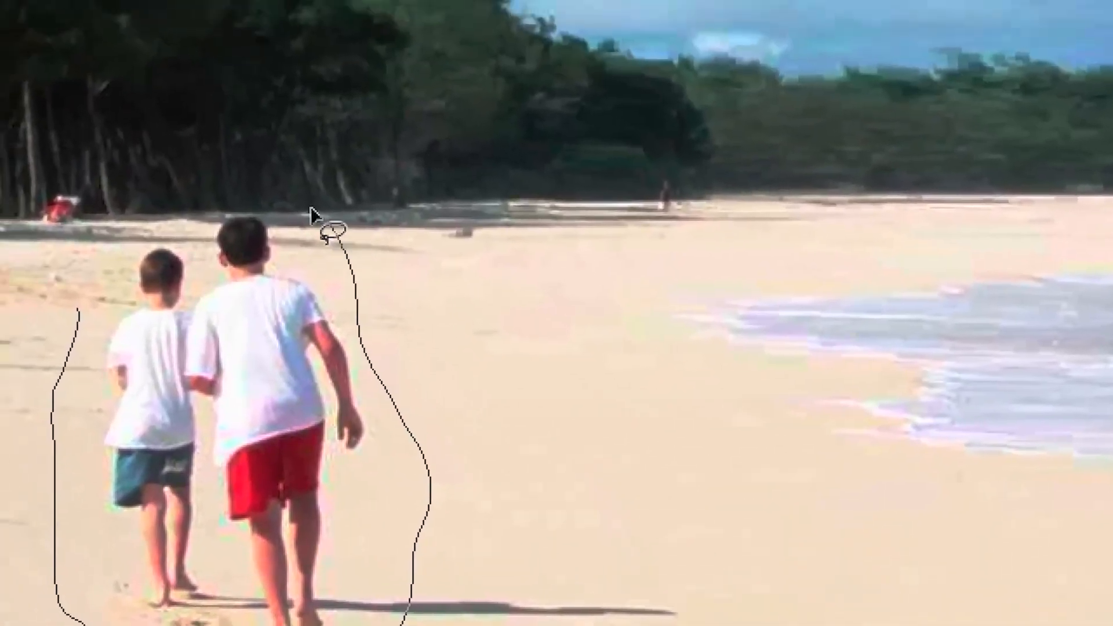
mouse_move(311, 206)
mouse_down()
mouse_move(293, 193)
mouse_move(263, 196)
mouse_move(241, 256)
mouse_up()
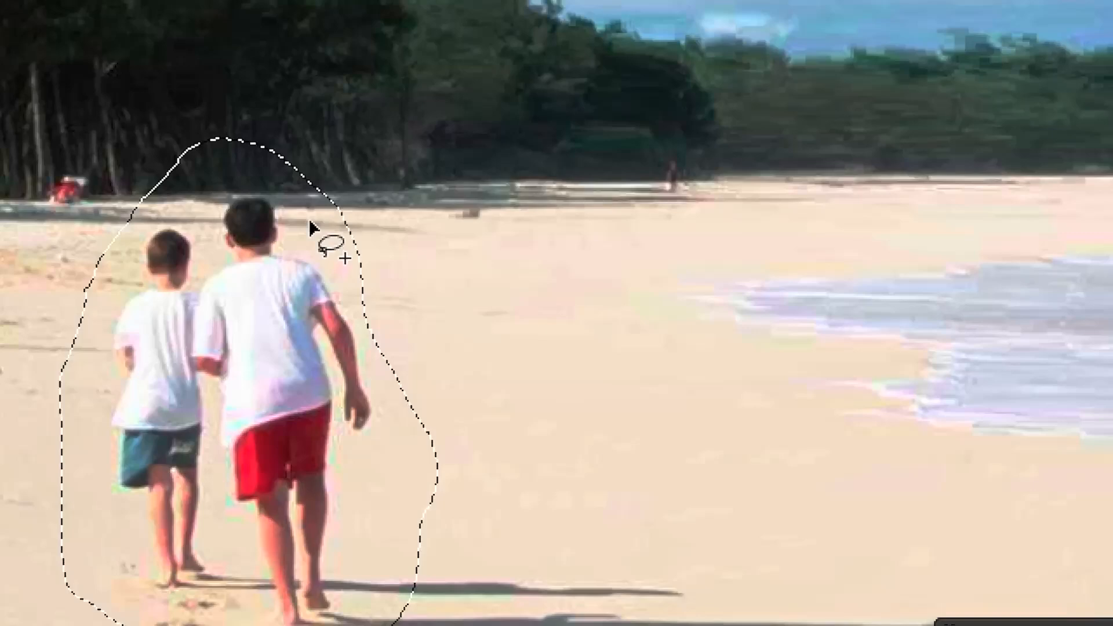
Trim the lasso selection closer to the boys by subtracting the excess sand beside their legs and around the footprints
mouse_move(378, 200)
mouse_down()
mouse_move(435, 277)
mouse_move(429, 364)
mouse_up()
drag(338, 279, 301, 274)
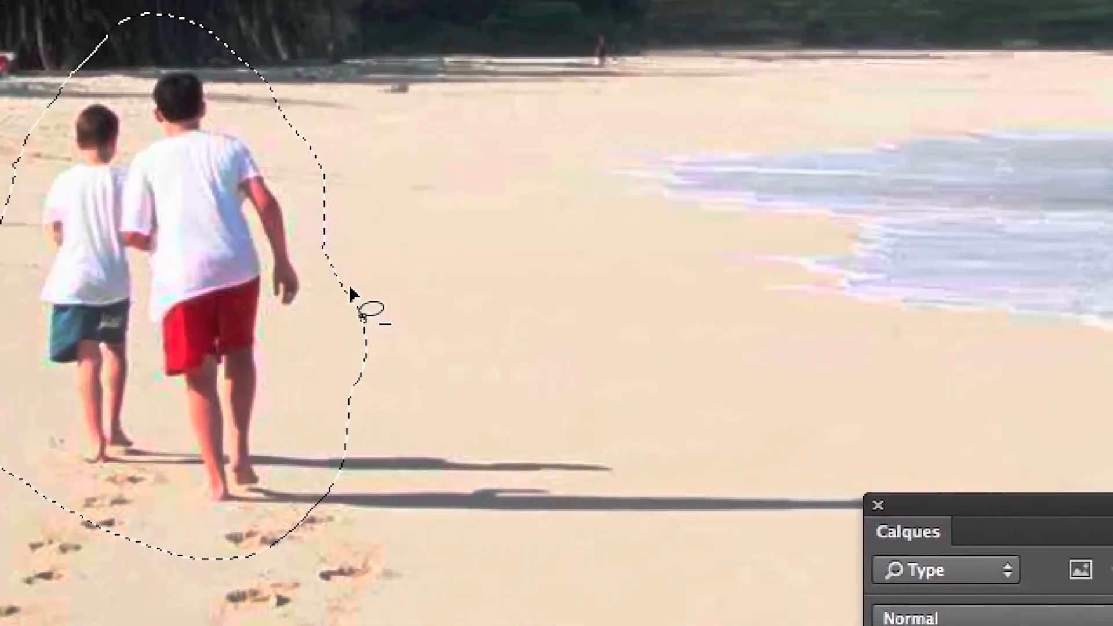
mouse_move(373, 299)
mouse_down()
mouse_move(325, 337)
mouse_move(346, 473)
mouse_move(489, 473)
mouse_move(436, 270)
mouse_move(270, 313)
mouse_up()
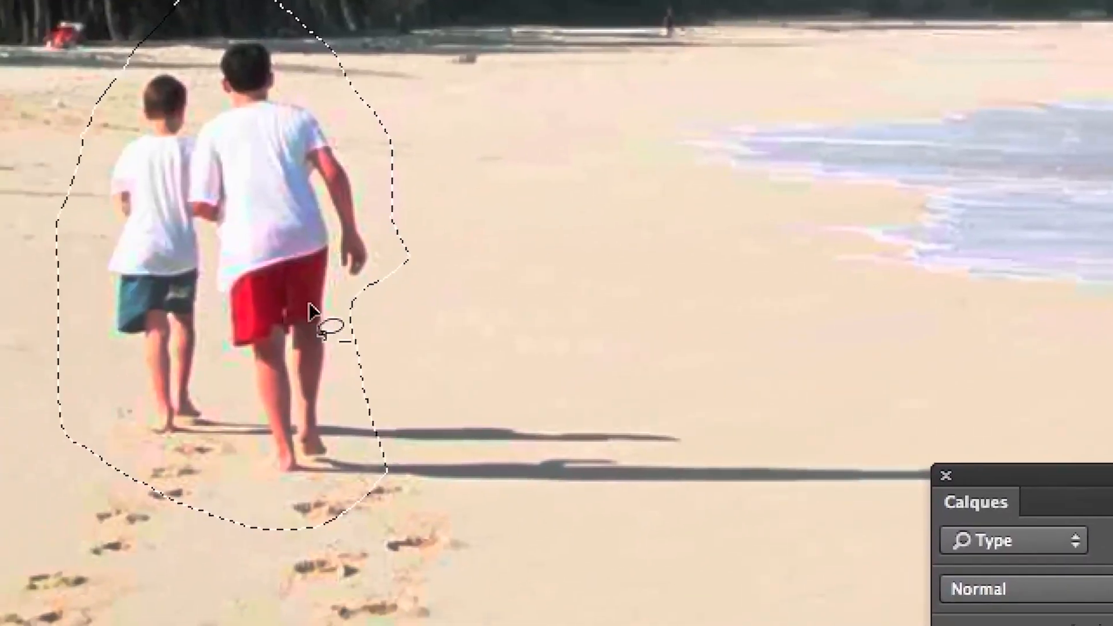
mouse_move(22, 323)
mouse_down()
mouse_move(75, 363)
mouse_move(103, 483)
mouse_move(230, 504)
mouse_up()
mouse_move(284, 382)
mouse_down()
mouse_move(385, 373)
mouse_move(282, 451)
mouse_move(163, 408)
mouse_up()
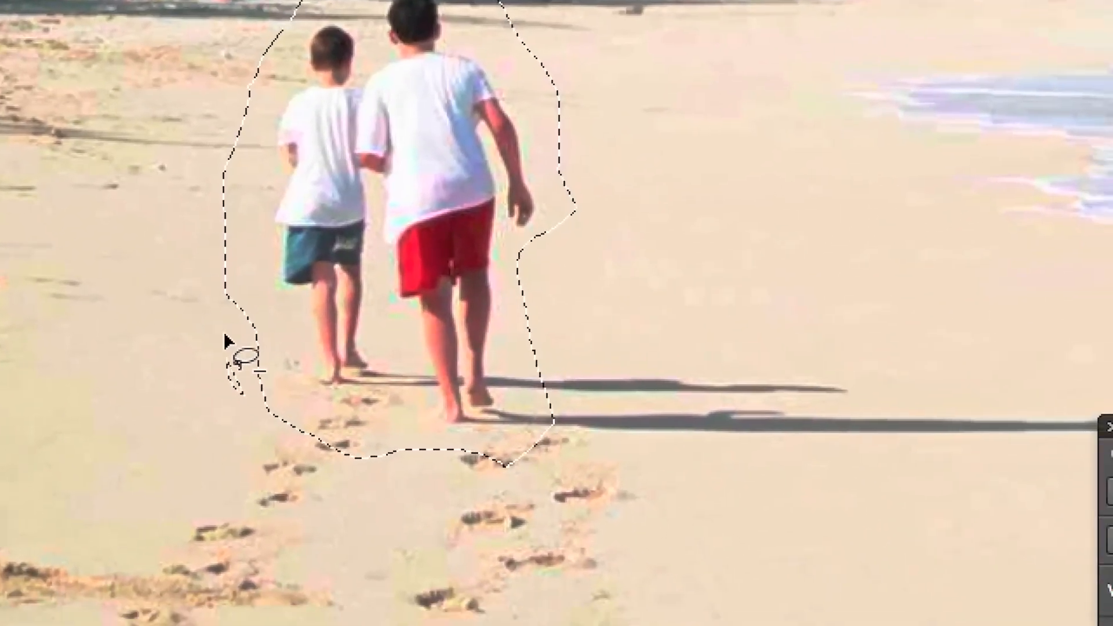
mouse_move(229, 343)
mouse_down()
mouse_move(238, 363)
mouse_move(211, 332)
mouse_up()
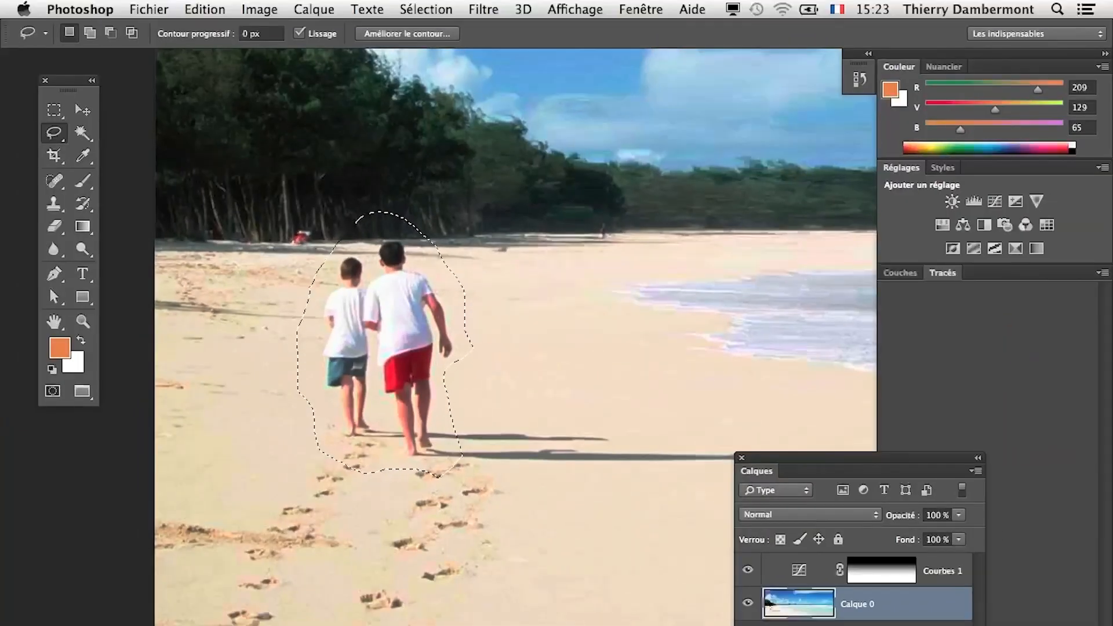
scroll(464, 364, down, 3)
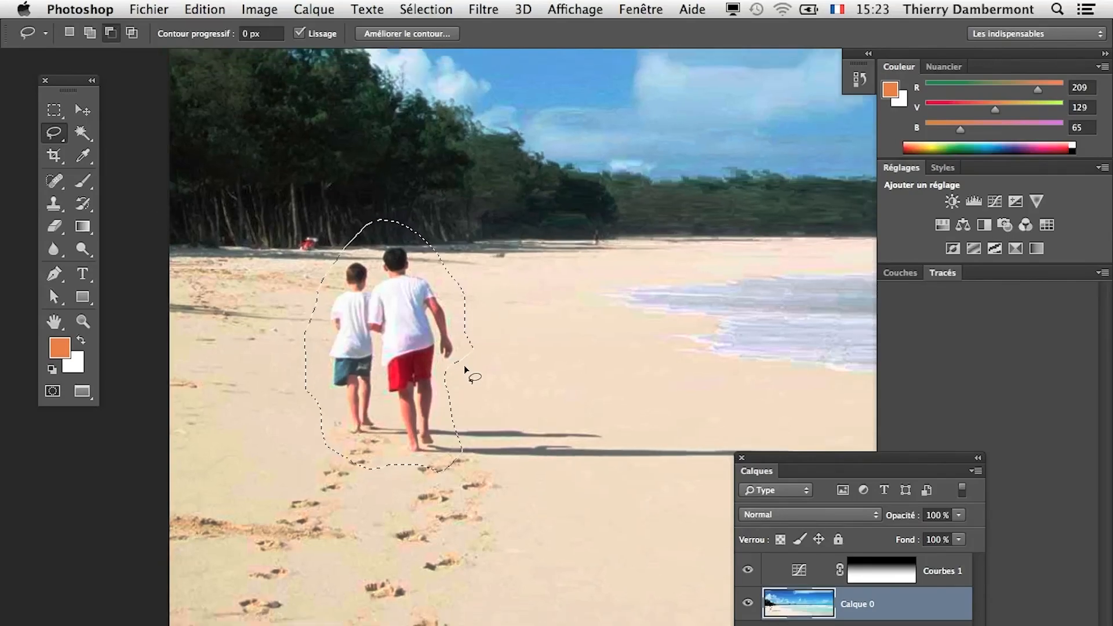
drag(464, 368, 335, 358)
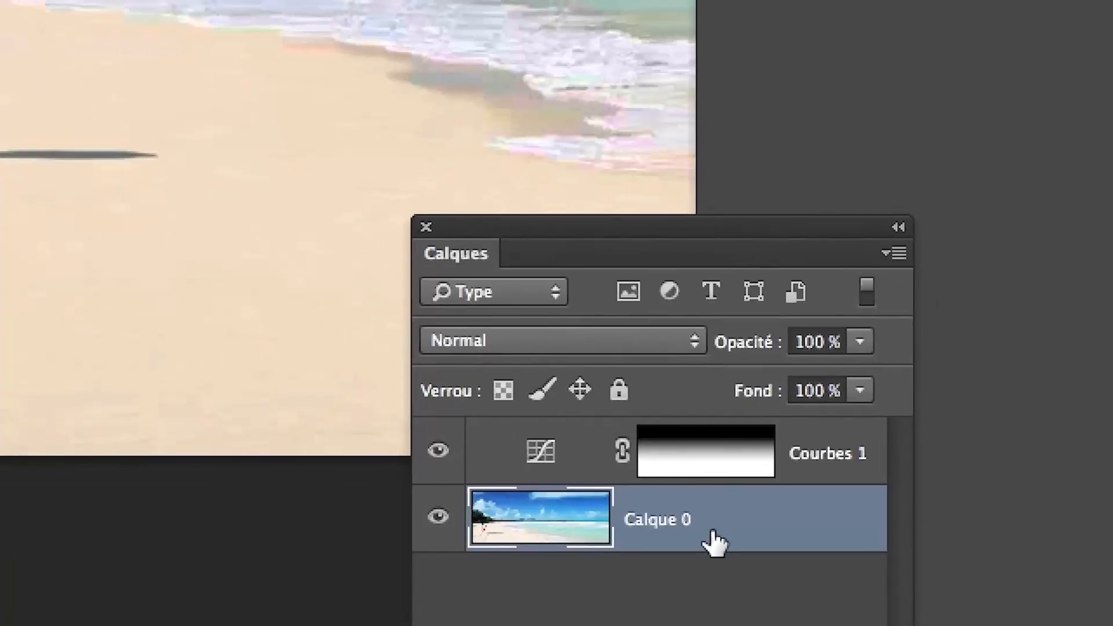
Duplicate Calque 0 and rename the original layer backup
drag(713, 534, 812, 625)
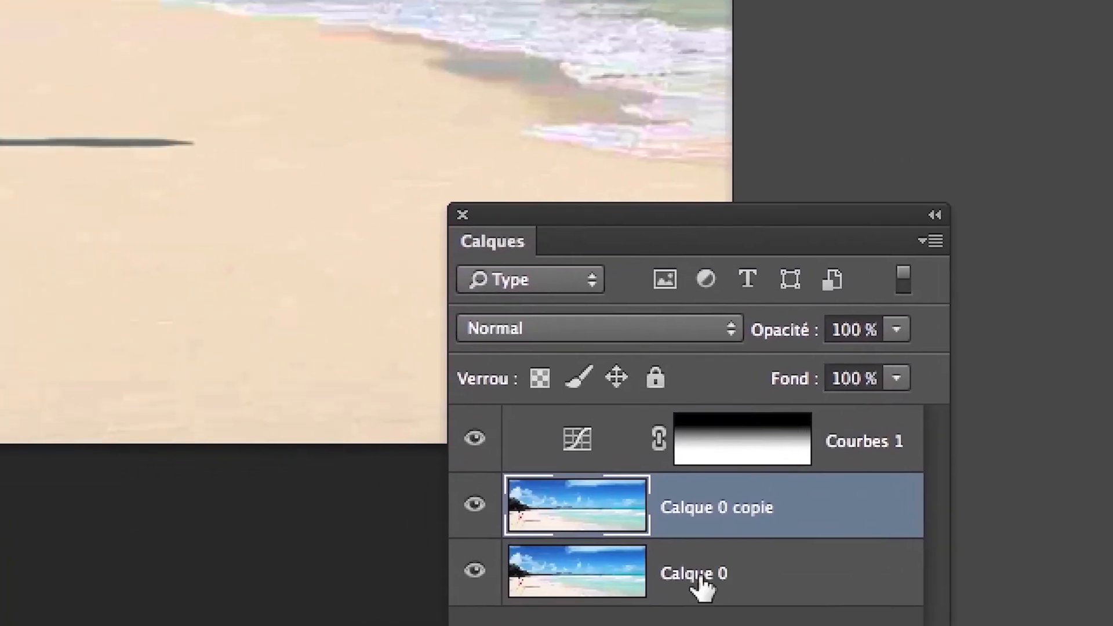
double_click(701, 576)
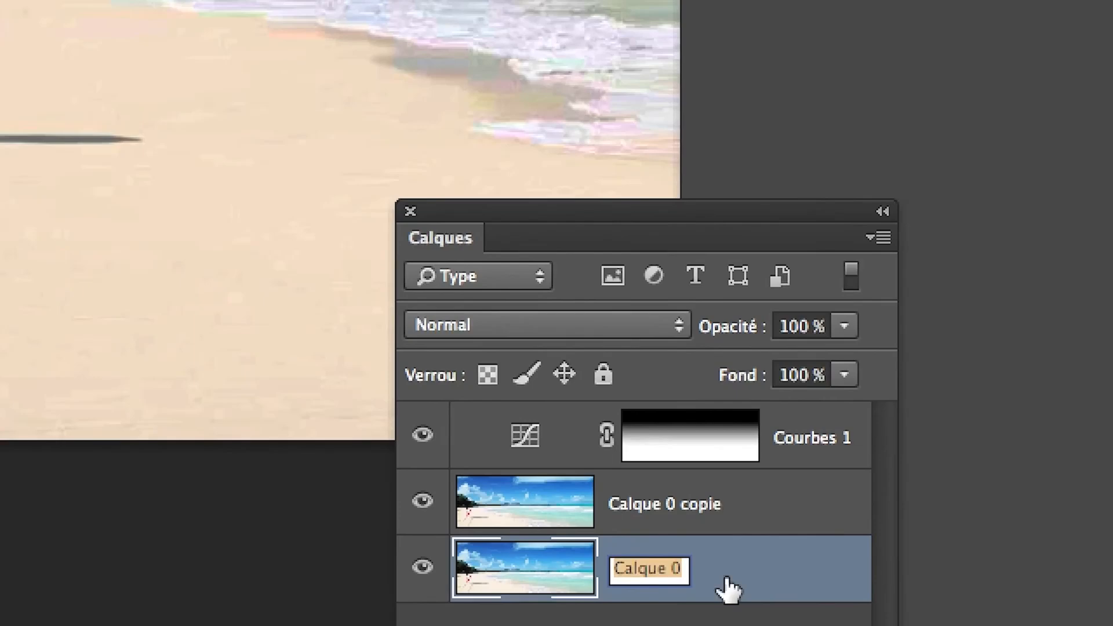
text(backup)
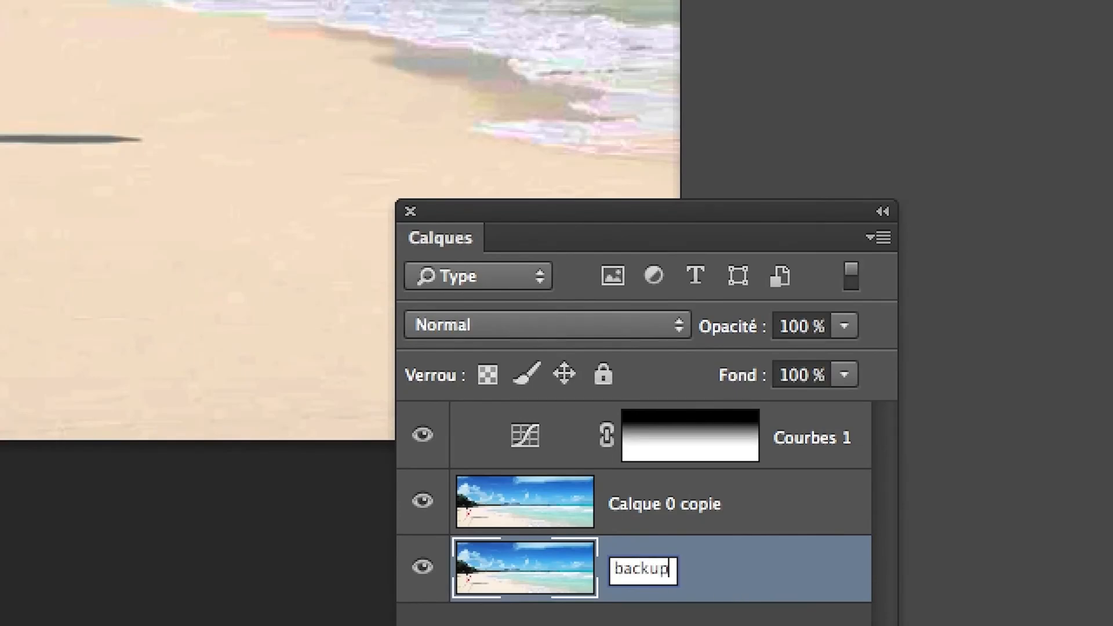
click(738, 615)
Rename the Calque 0 copie layer sans persos
click(517, 506)
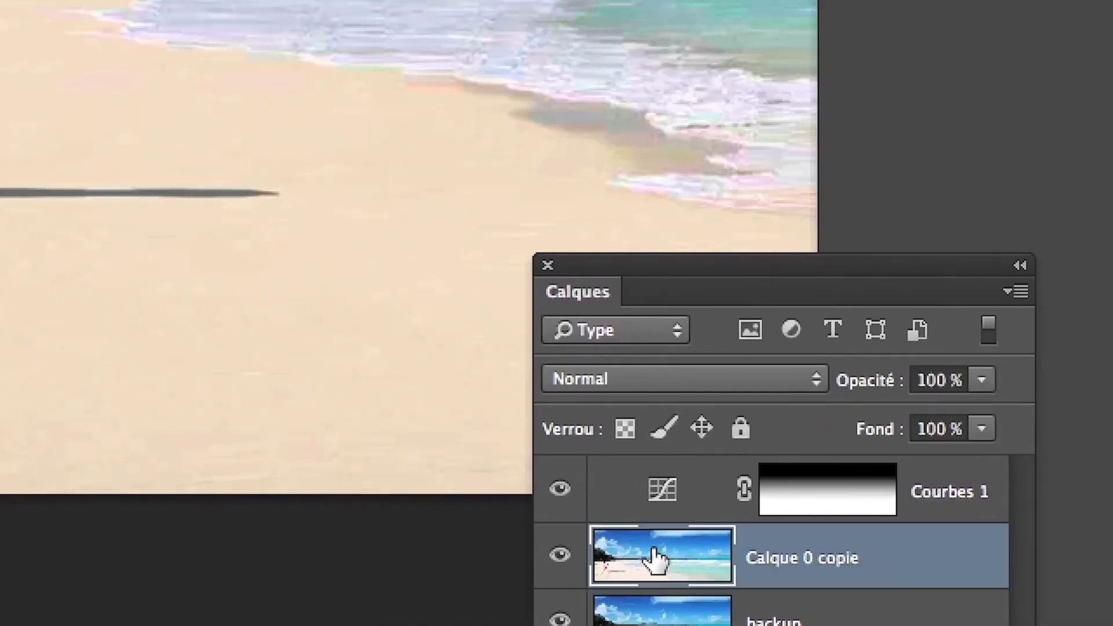
double_click(790, 565)
text(sa)
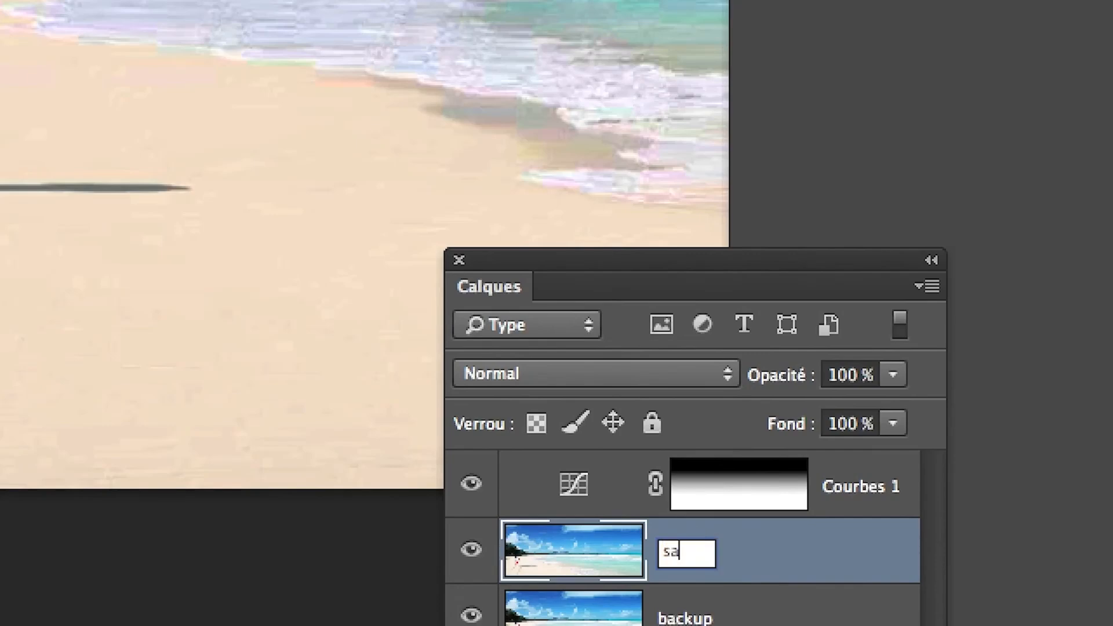
text(ns pertso)
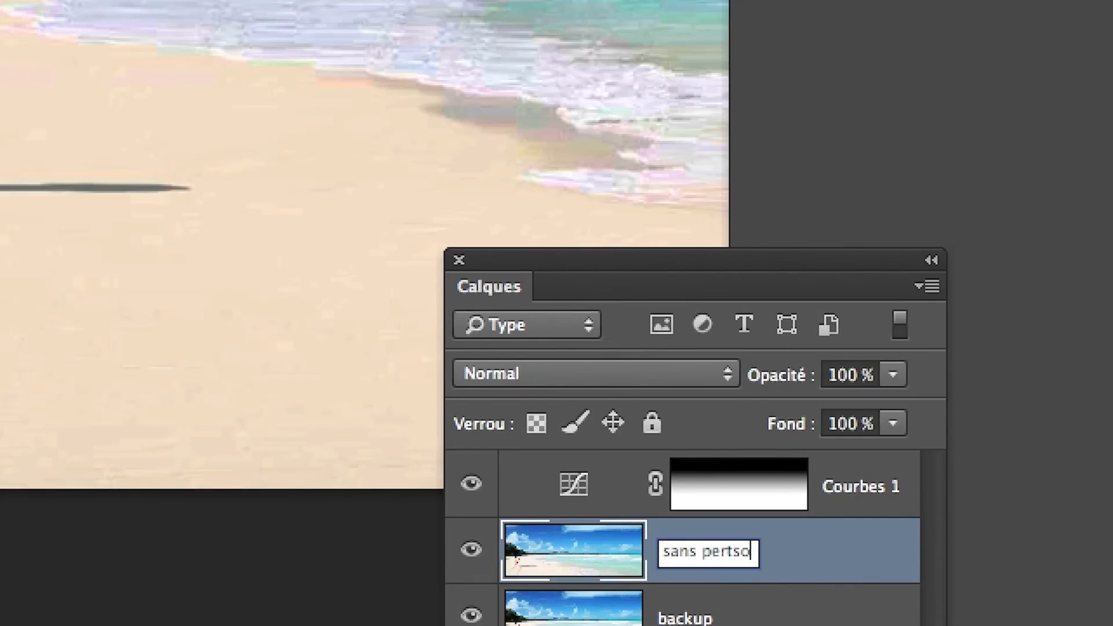
key(BackSpace)
key(BackSpace)
key(BackSpace)
text(sos)
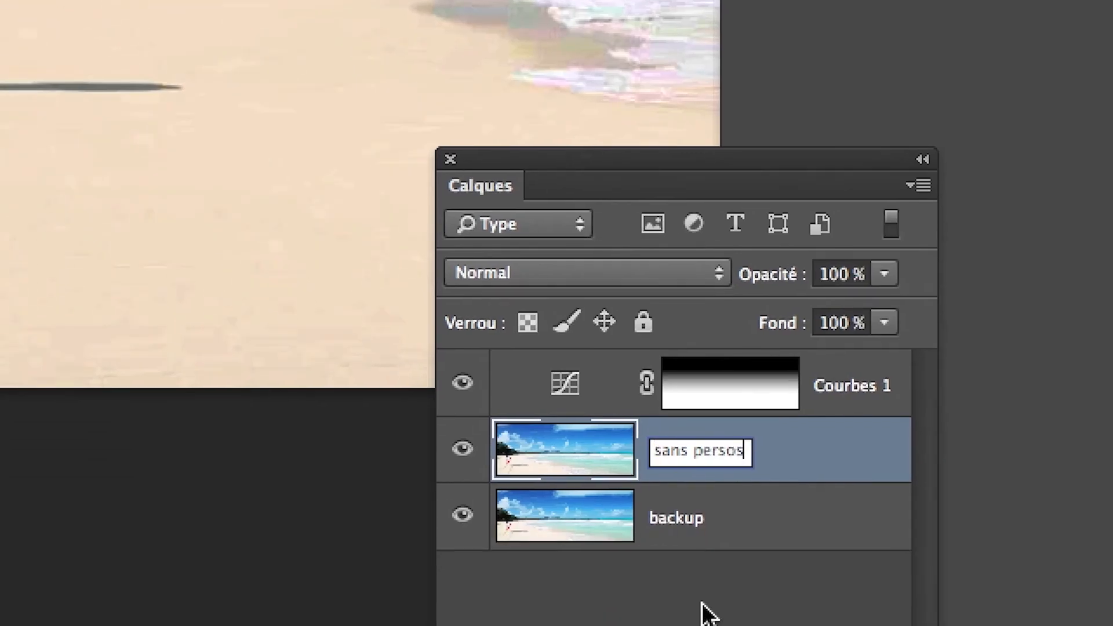
click(699, 601)
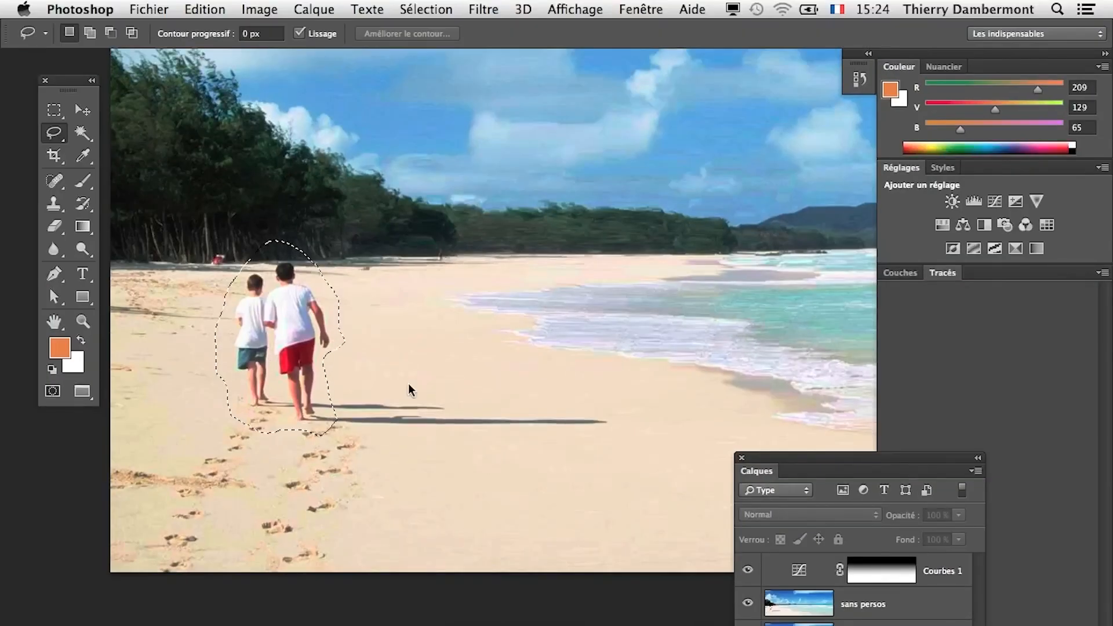
Fill the boys' selection on the sans persos layer with Contenu pris en compte in Normal mode at 100% opacity, and deselect
click(873, 612)
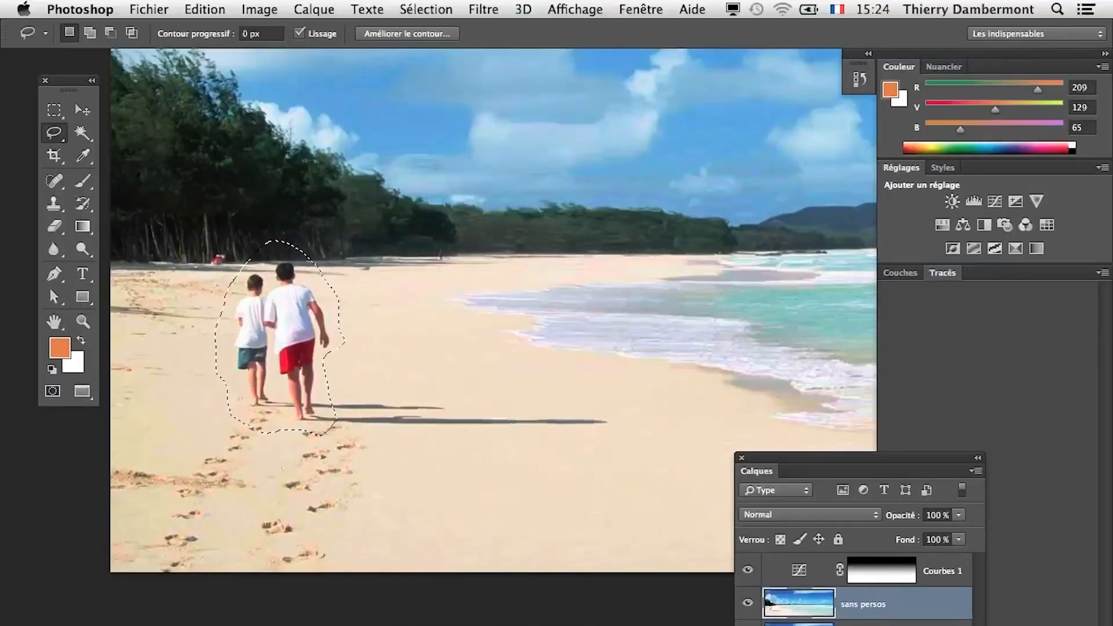
click(203, 8)
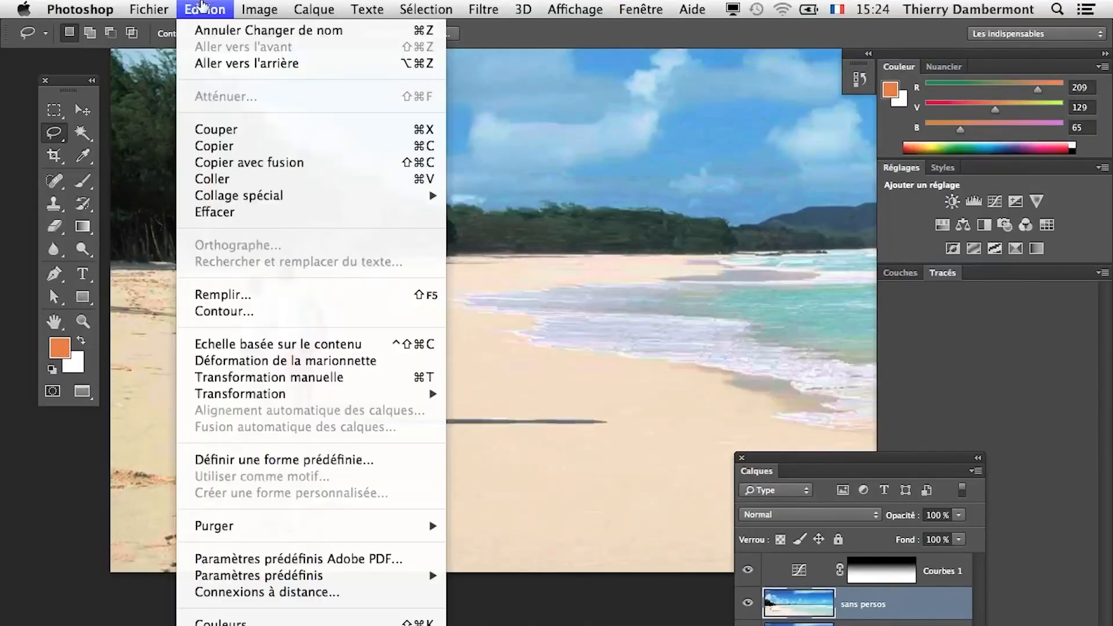
click(256, 298)
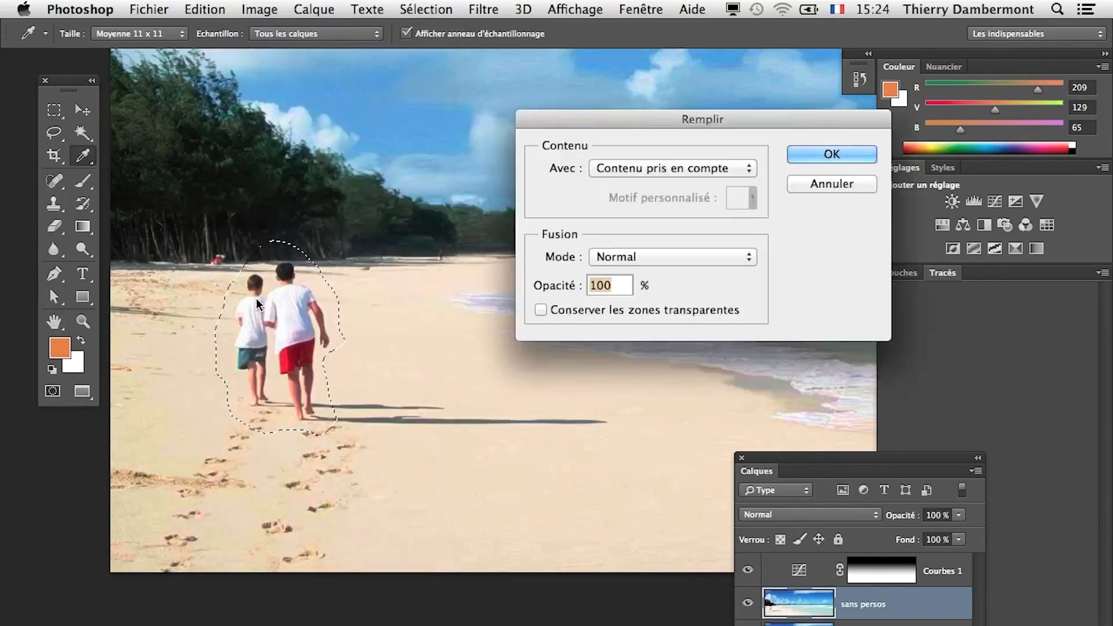
click(646, 167)
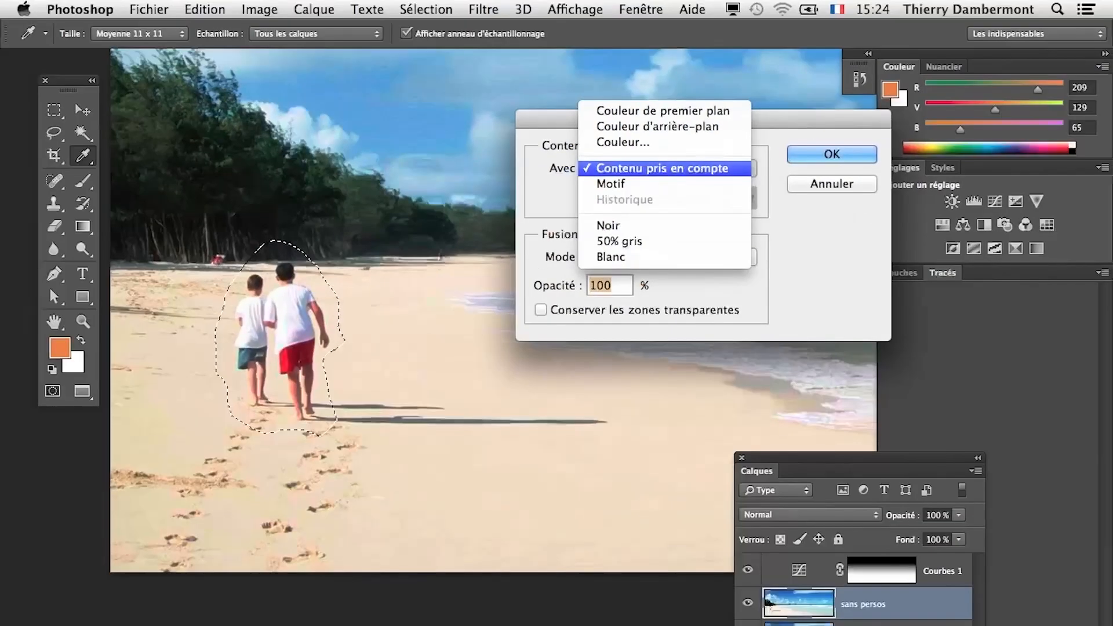
click(667, 168)
click(826, 155)
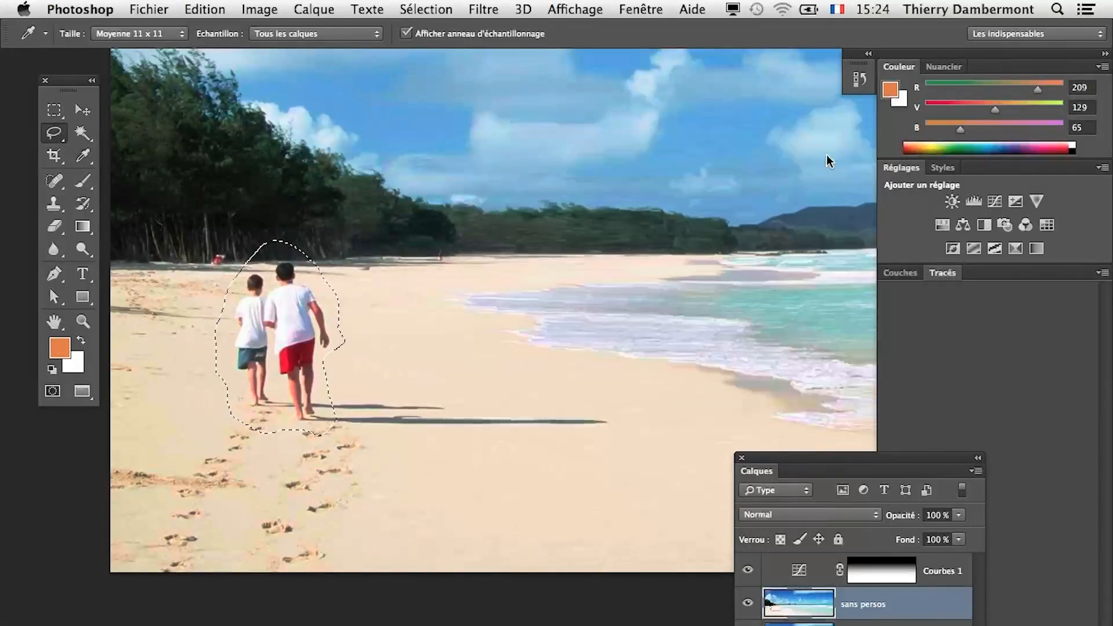
key(l)
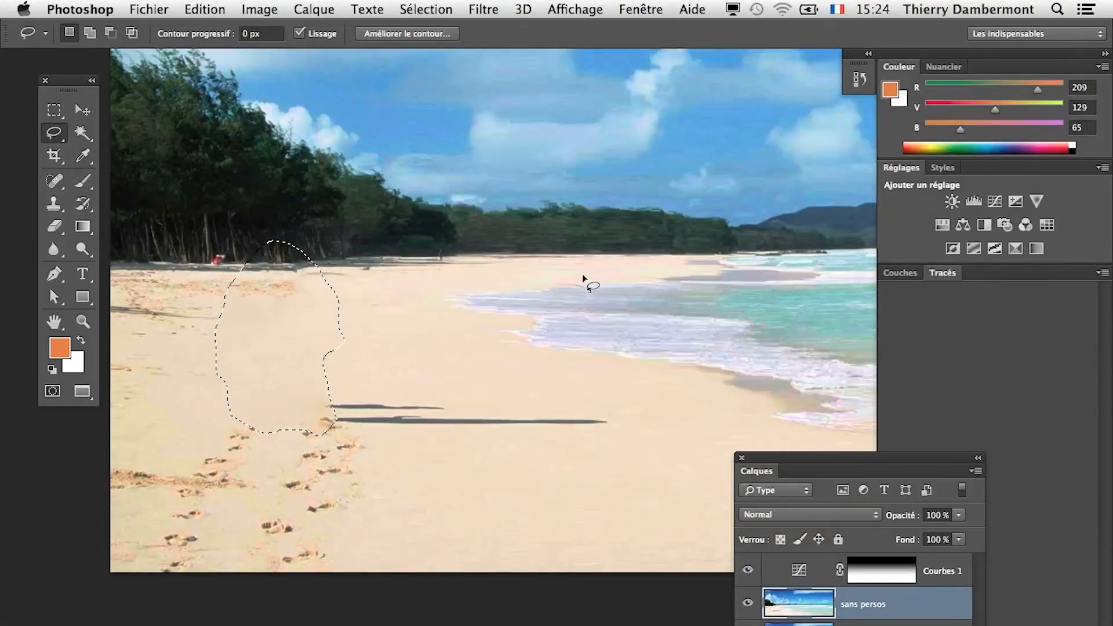
key(super+d)
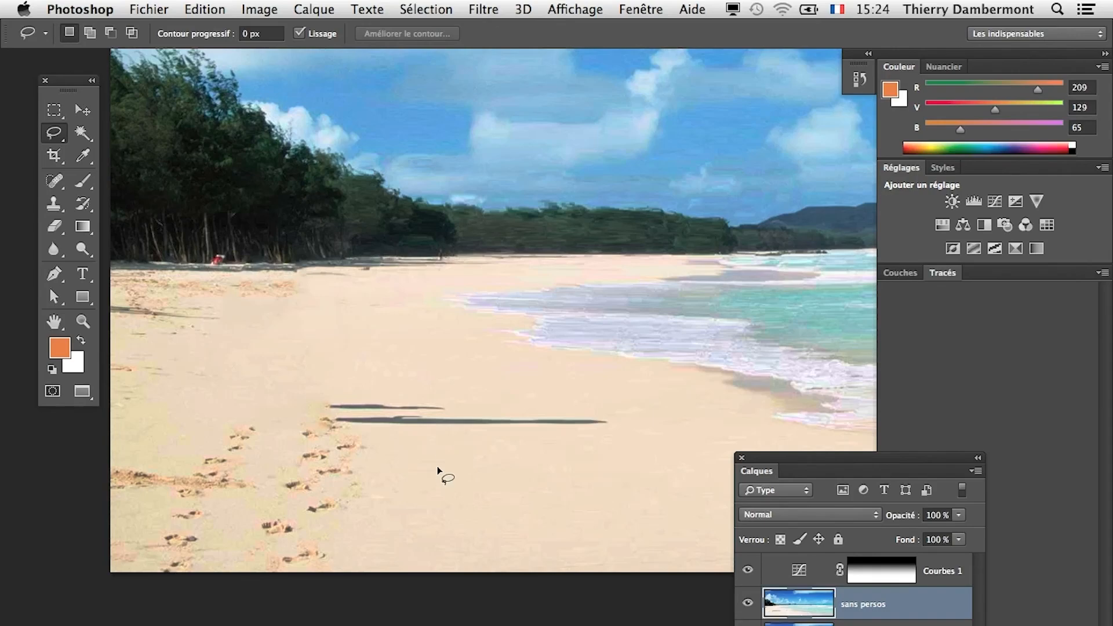
Lasso a freehand selection around the two leftover shadows on the sand, including the nearest footprints
scroll(273, 427, up, 2)
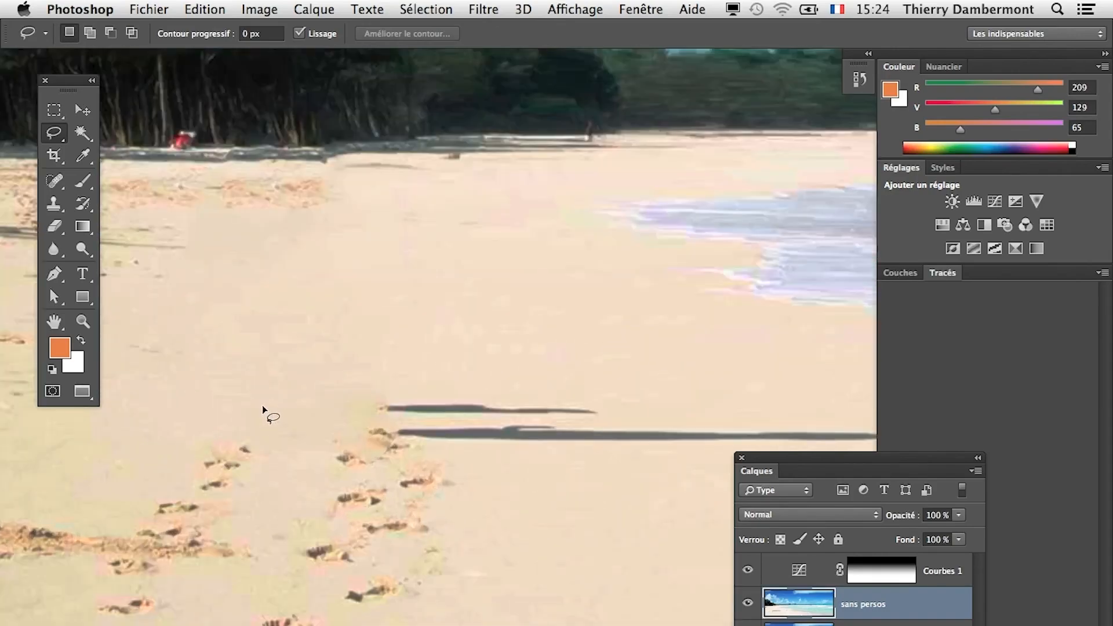
scroll(265, 408, down, 2)
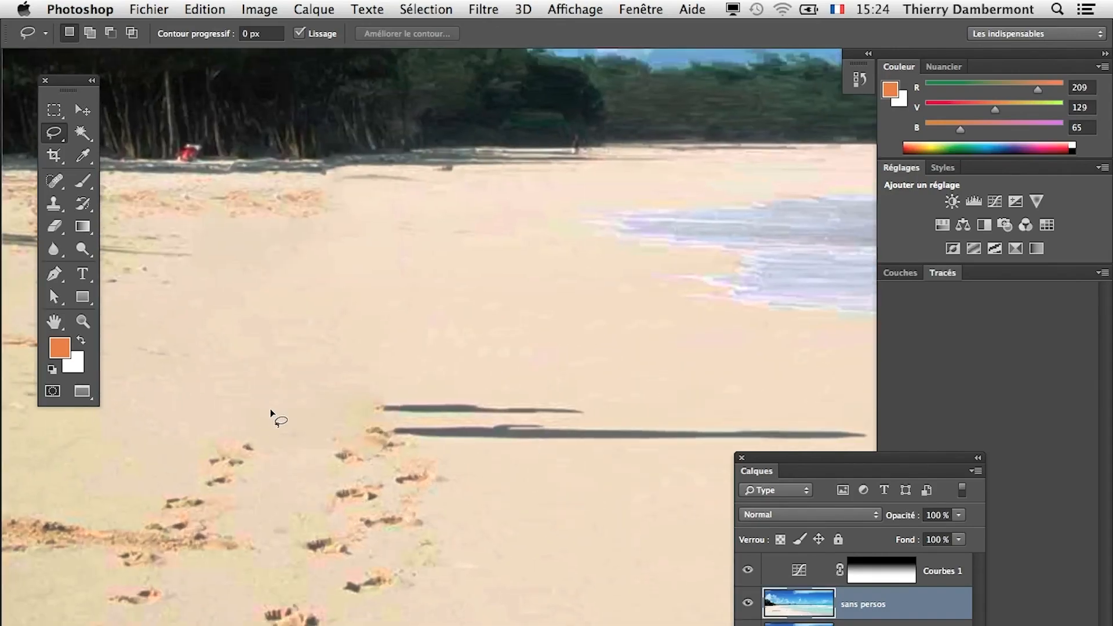
drag(266, 406, 363, 380)
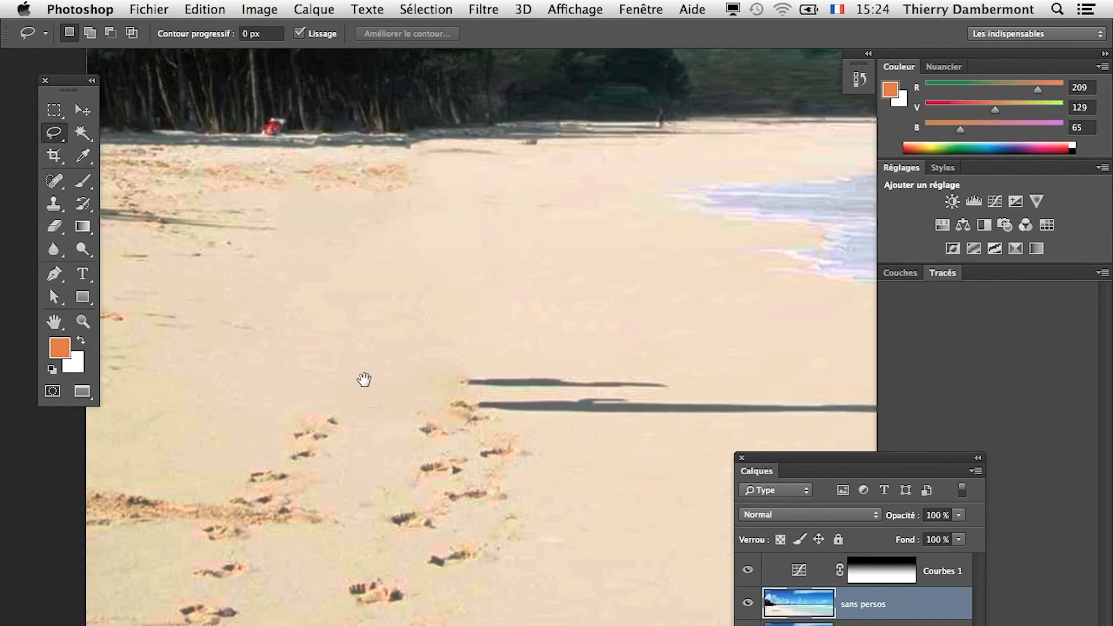
scroll(387, 363, down, 3)
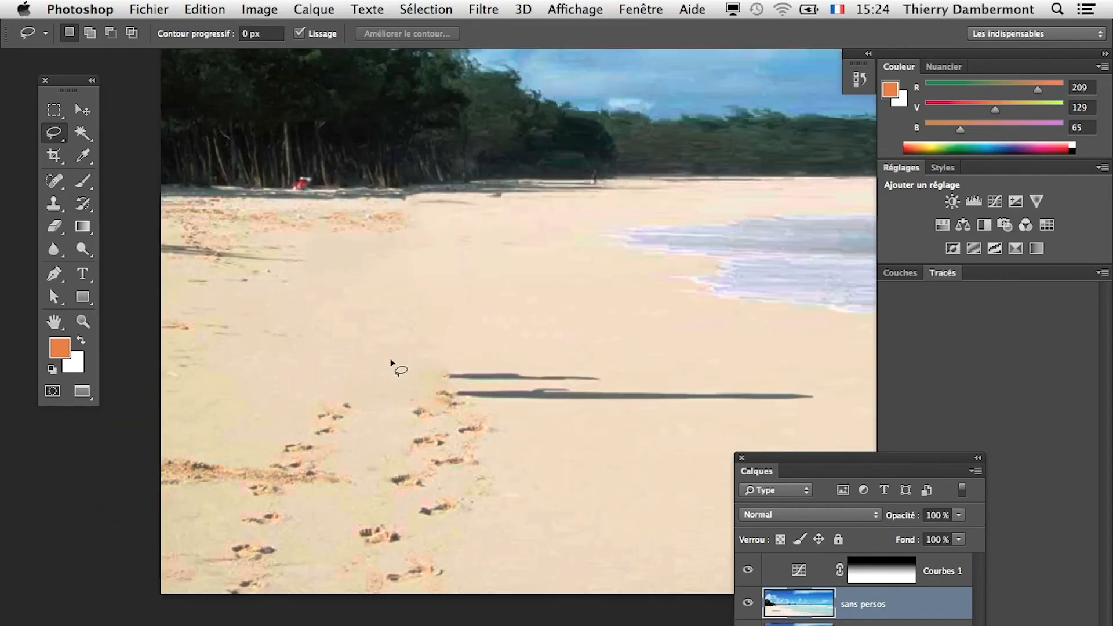
drag(416, 262, 380, 147)
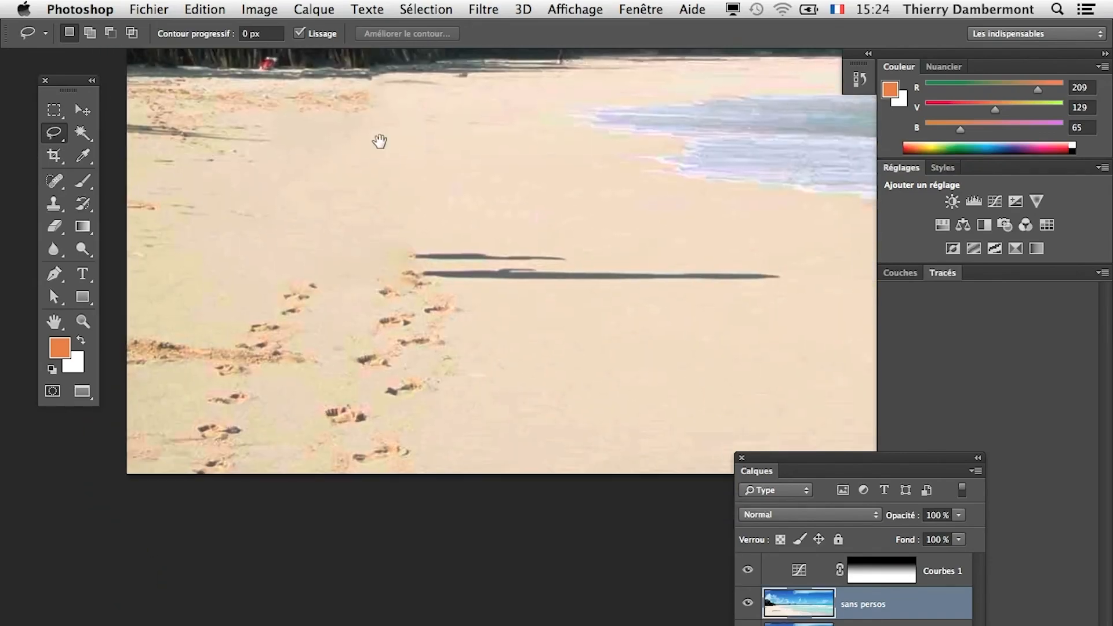
drag(399, 238, 754, 249)
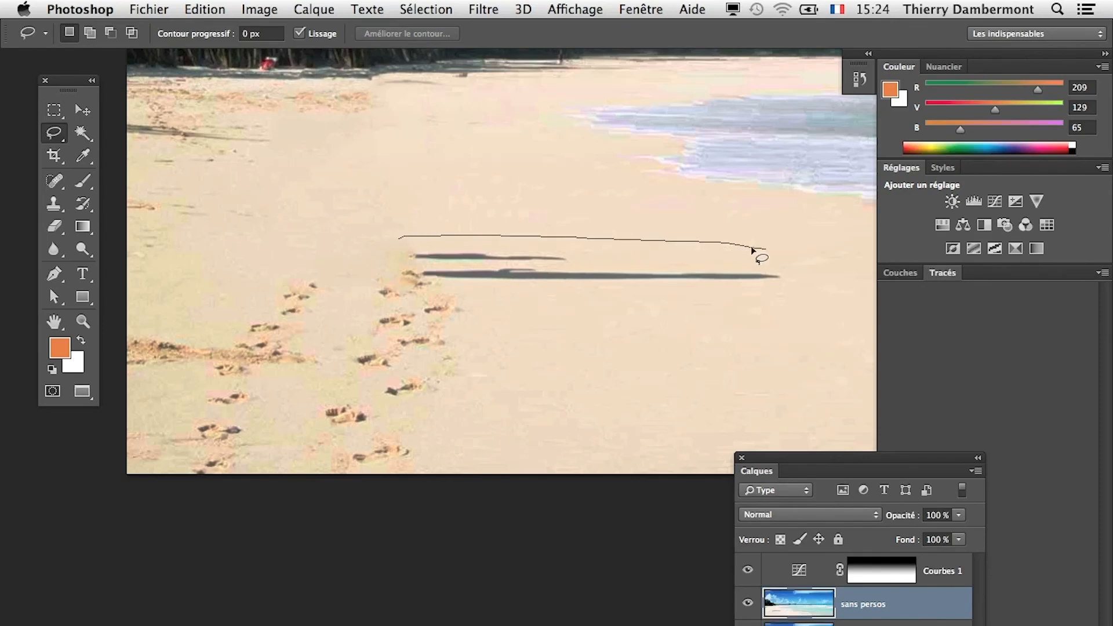
mouse_move(744, 300)
mouse_down()
mouse_move(435, 319)
mouse_move(355, 235)
mouse_move(417, 240)
mouse_up()
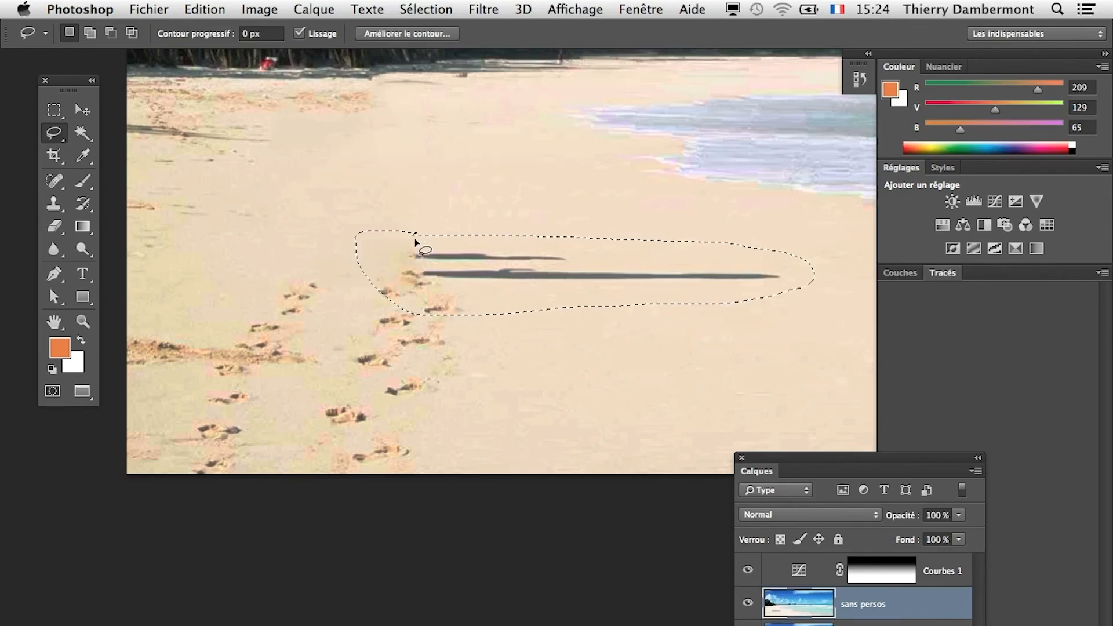
Fill the shadows' selection with Contenu pris en compte in Normal mode at 100% opacity, and deselect
key(shift)
key(shift+BackSpace)
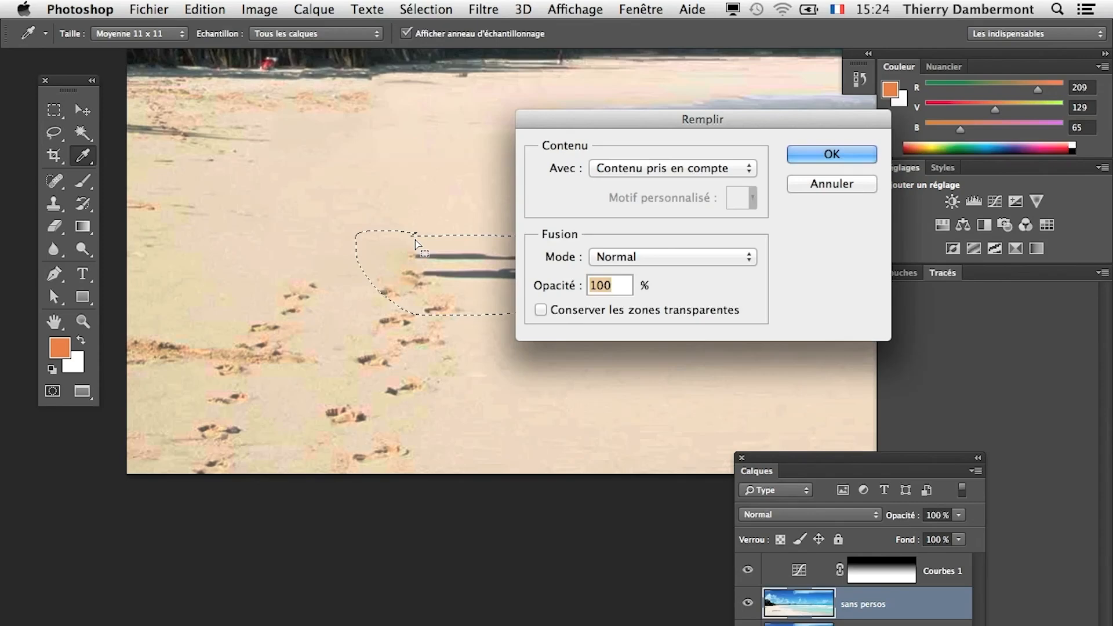
click(855, 156)
key(ctrl+d)
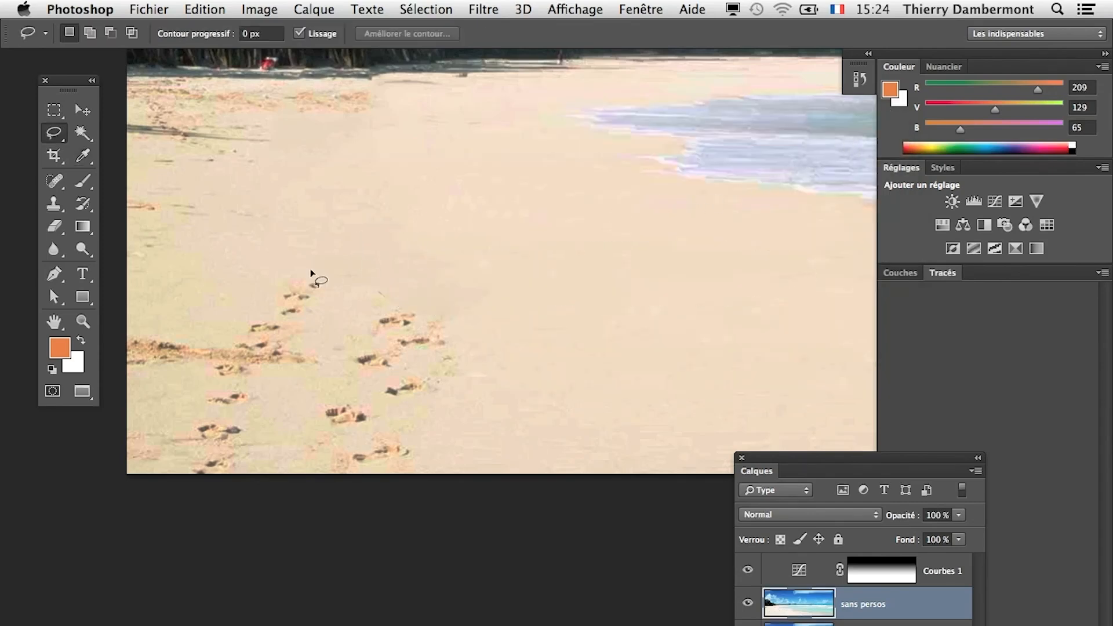
Lasso the trail of footprints nearest the photo's left edge, fill it with Contenu pris en compte at 100% opacity, and deselect
drag(296, 263, 200, 381)
mouse_move(181, 473)
mouse_down()
mouse_move(219, 483)
mouse_move(257, 460)
mouse_move(286, 373)
mouse_move(331, 306)
mouse_move(307, 262)
mouse_up()
key(shift)
key(shift+BackSpace)
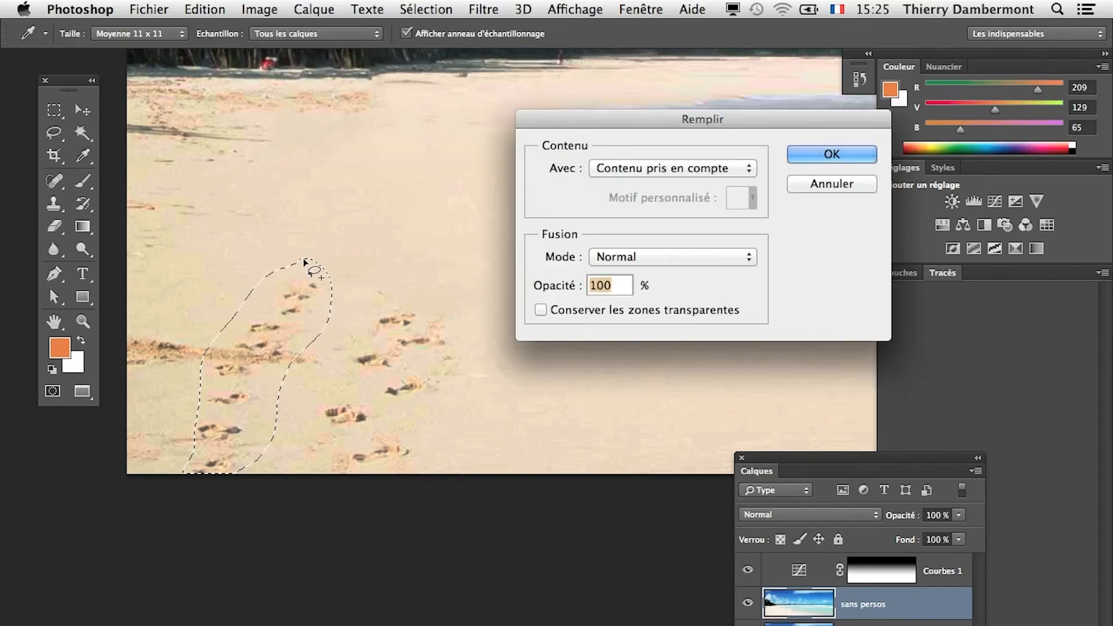
key(Return)
key(ctrl+d)
Lasso the remaining group of footprints on the sand, fill it with Contenu pris en compte in Normal mode, and deselect
mouse_move(368, 310)
mouse_down()
mouse_move(313, 453)
mouse_move(326, 476)
mouse_move(381, 477)
mouse_move(460, 365)
mouse_up()
drag(398, 284, 375, 316)
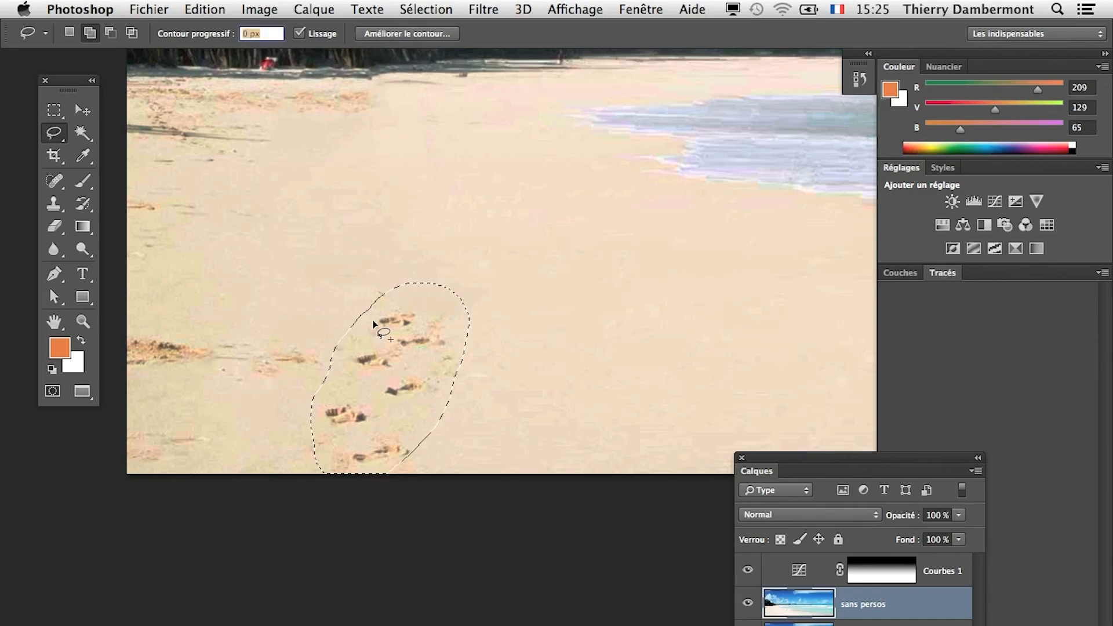
key(BackSpace)
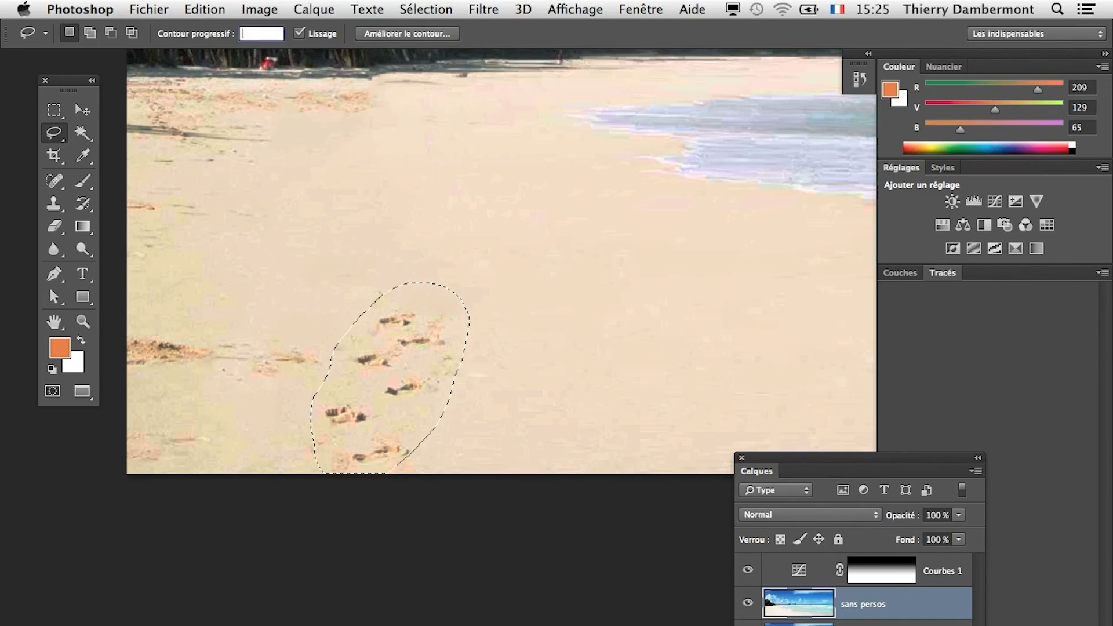
click(205, 8)
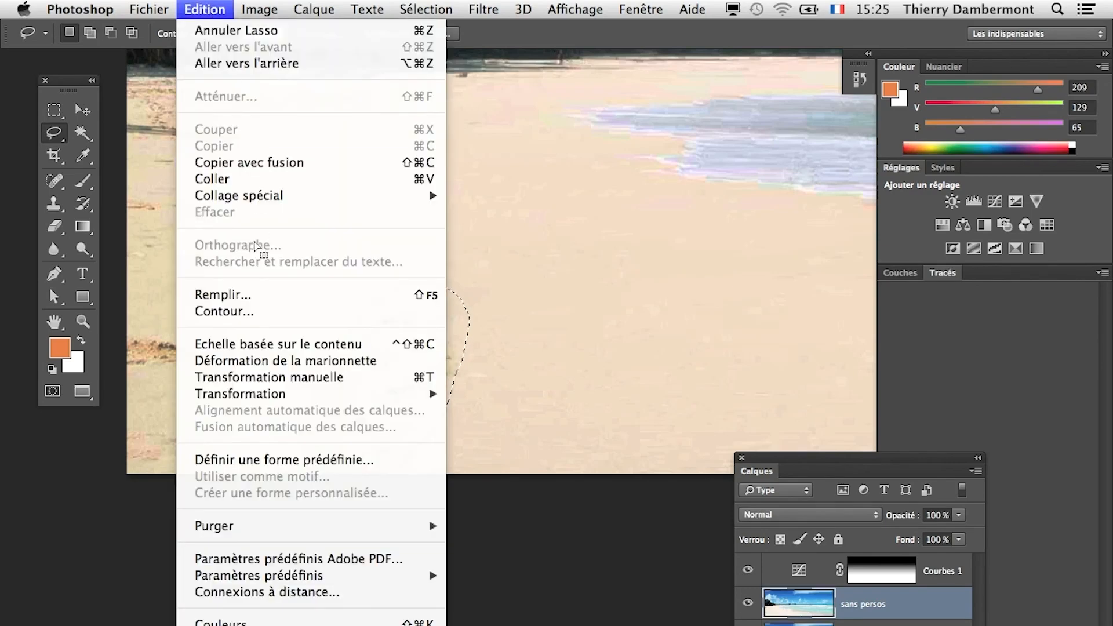
click(262, 294)
click(679, 315)
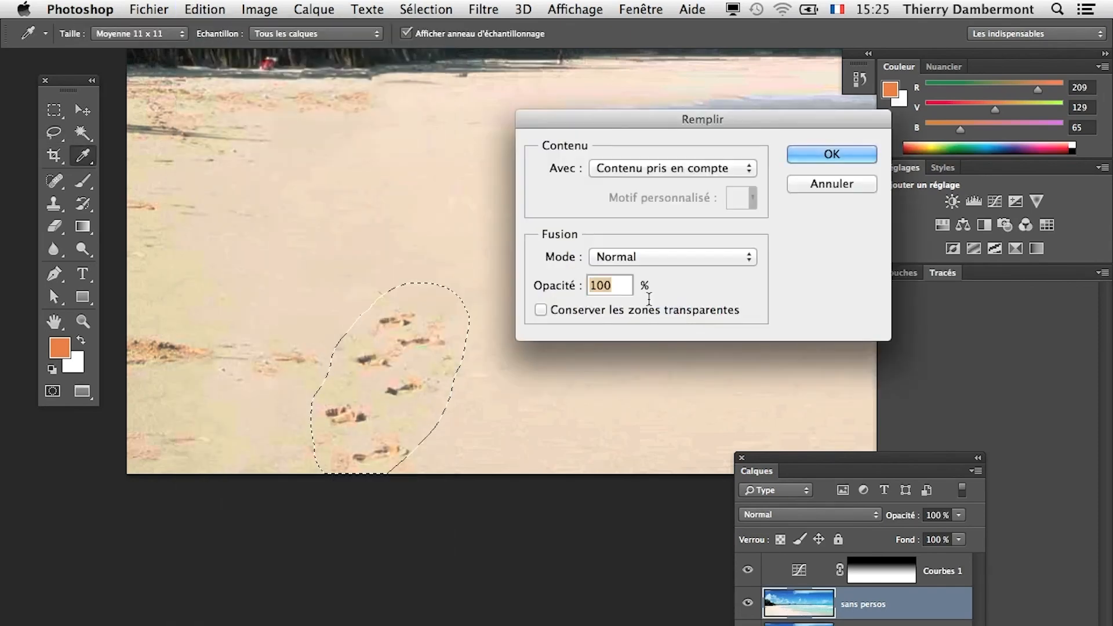
click(810, 156)
key(l)
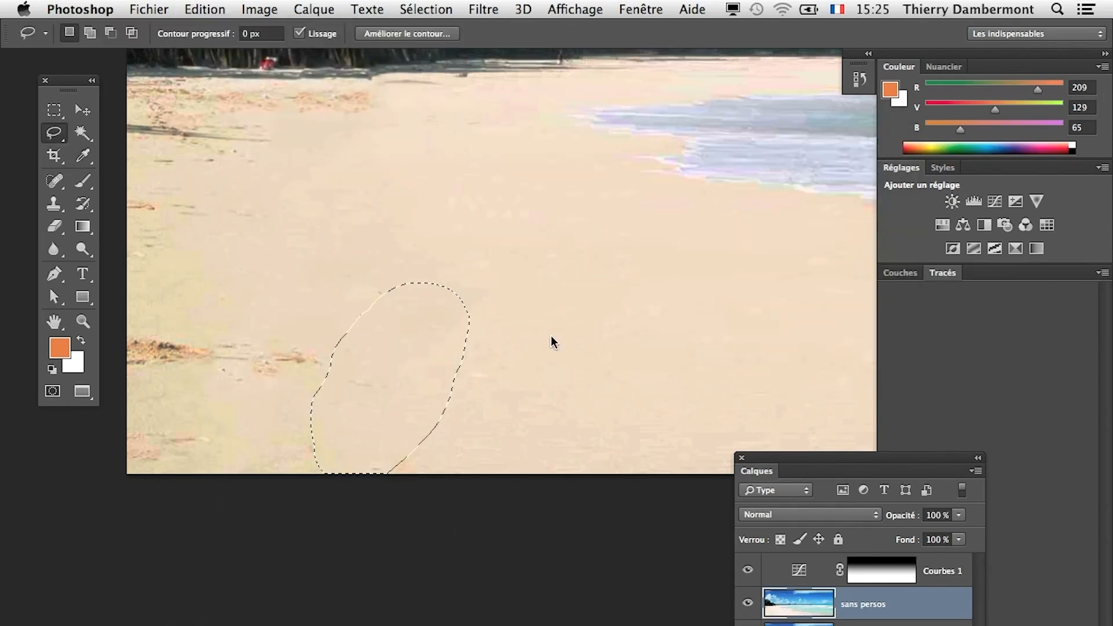
key(super+d)
Lasso the small red figure at the foot of the trees and remove it with a Contenu pris en compte fill
drag(508, 339, 529, 428)
scroll(292, 163, up, 5)
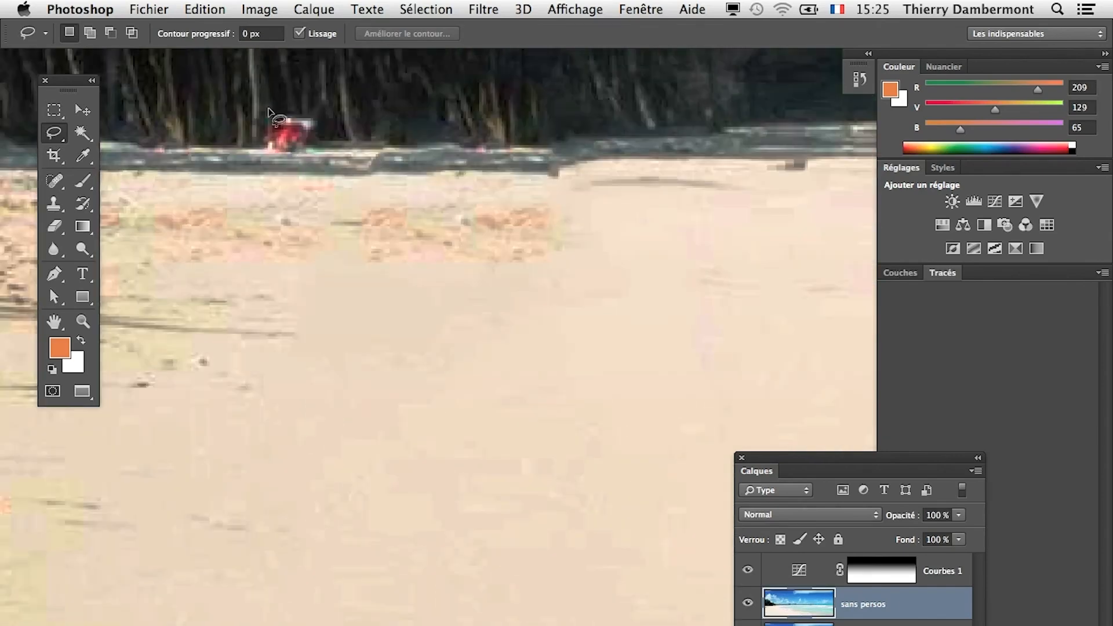
mouse_move(267, 109)
mouse_down()
mouse_move(245, 128)
mouse_move(255, 158)
mouse_move(339, 124)
mouse_move(275, 105)
mouse_up()
key(shift)
key(shift+BackSpace)
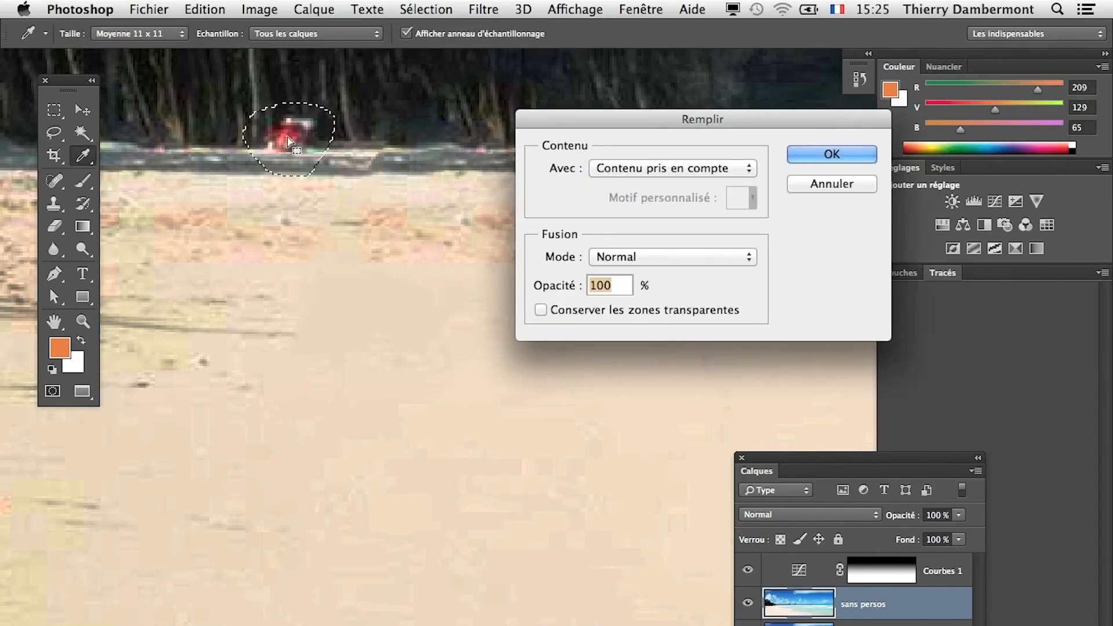
key(Return)
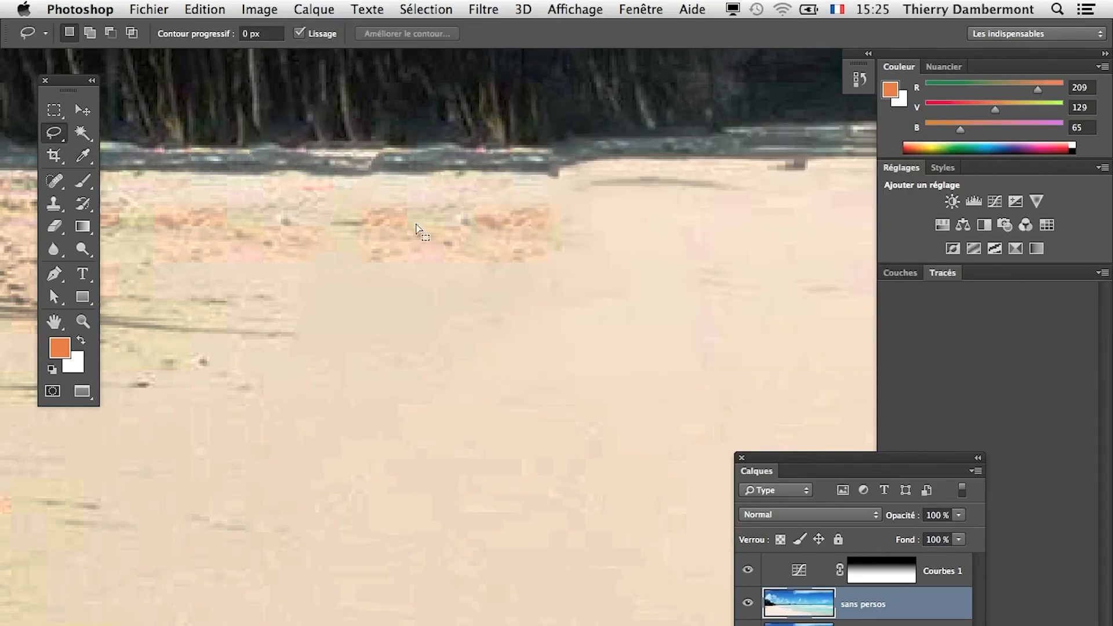
Lasso the tiny distant figure at the far end of the tree line, fill it with Contenu pris en compte, and deselect
scroll(416, 224, down, 10)
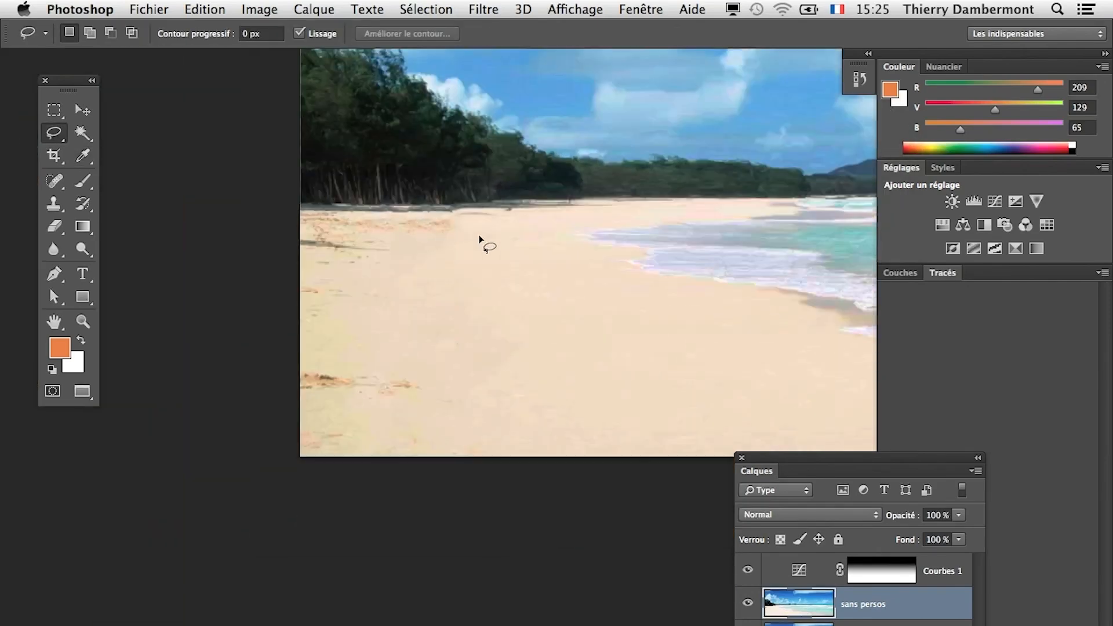
scroll(571, 216, up, 10)
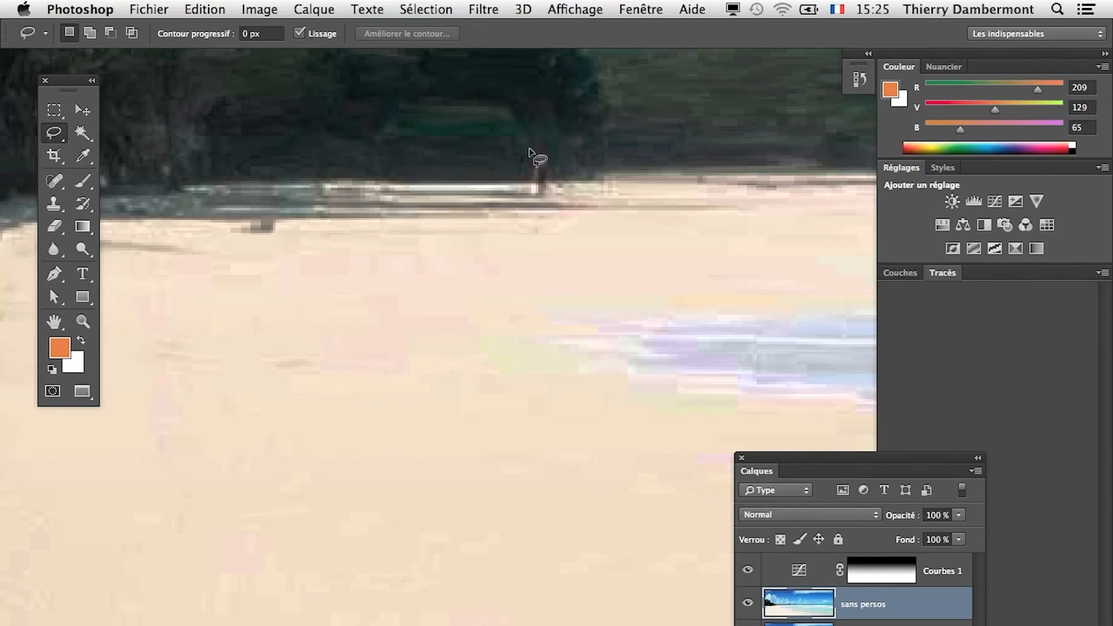
mouse_move(542, 215)
mouse_down()
mouse_move(549, 186)
mouse_move(540, 213)
mouse_up()
key(shift+BackSpace)
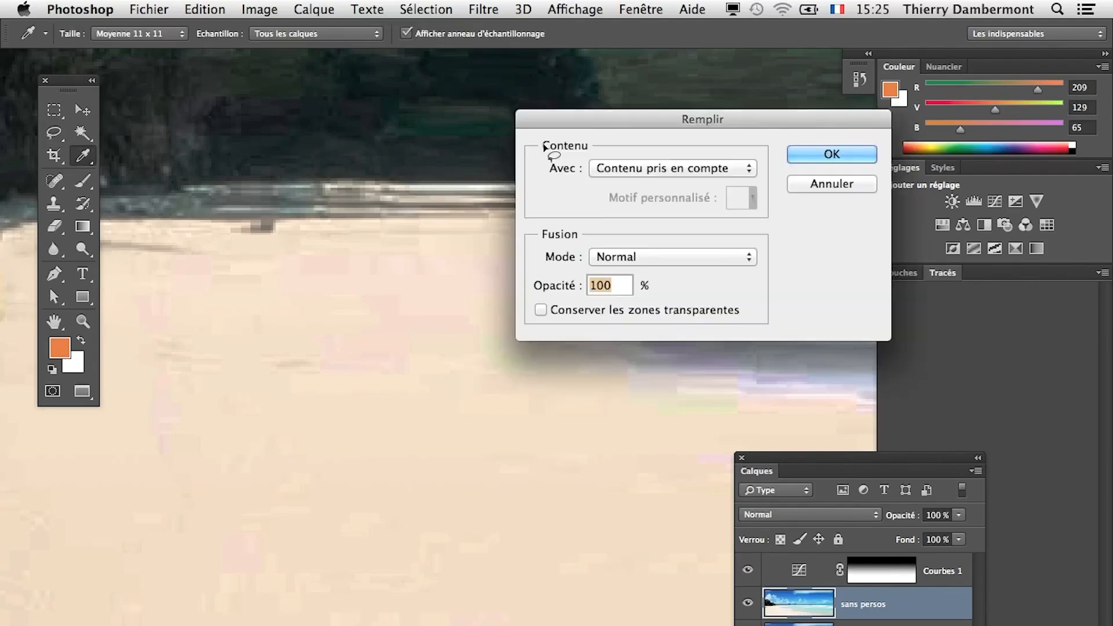
key(Return)
key(super+d)
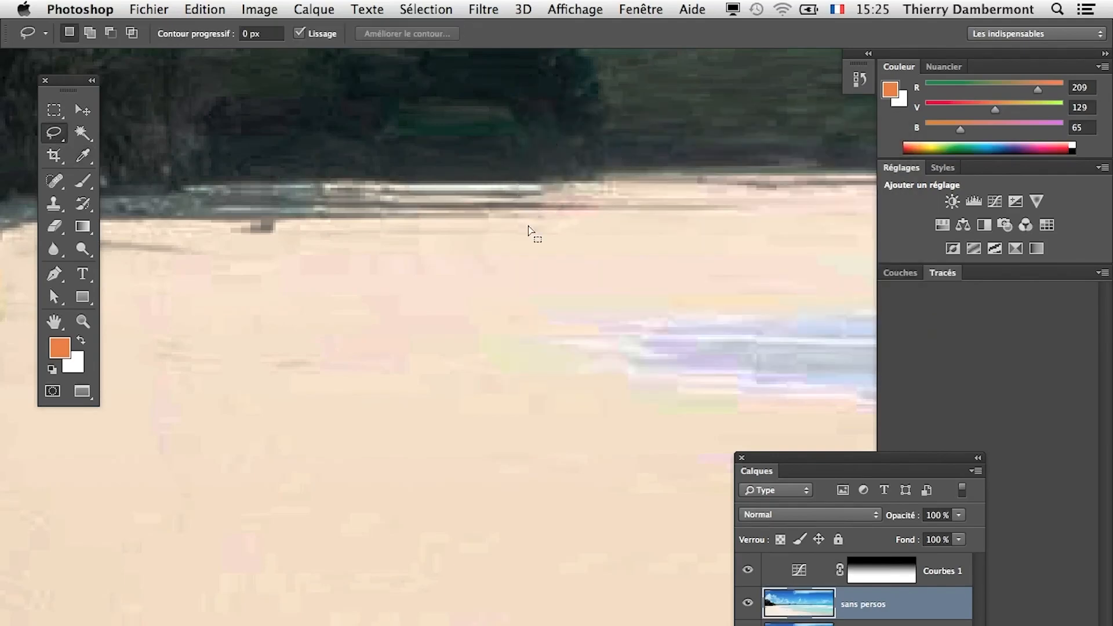
Compare the whole beach photo with the sans persos layer hidden and shown, leaving the layer visible
scroll(496, 234, down, 10)
scroll(497, 234, down, 6)
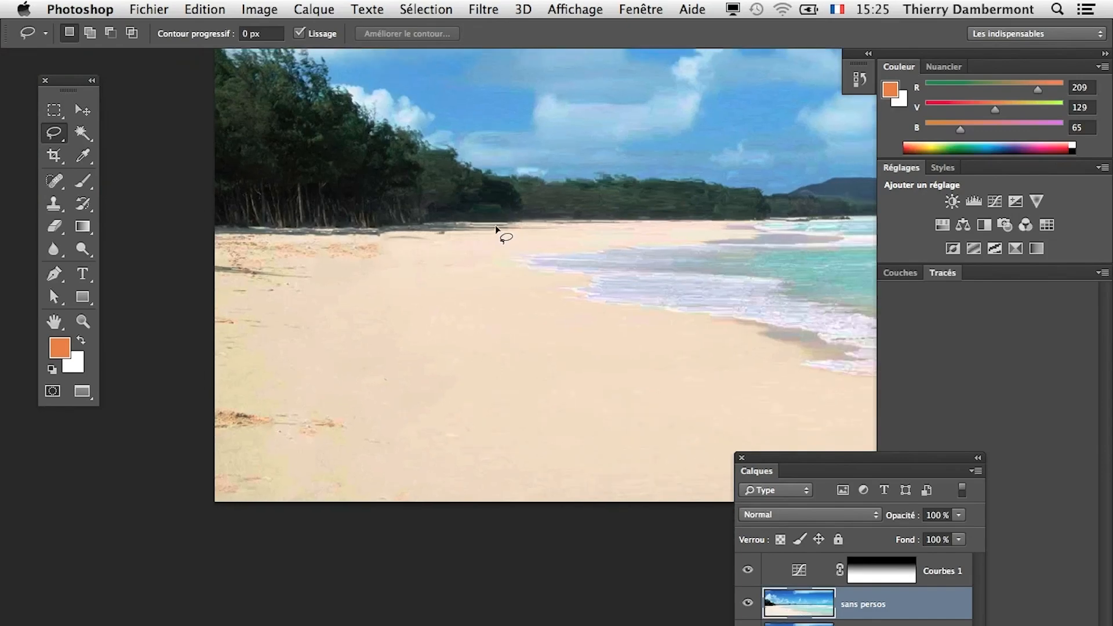
scroll(490, 233, down, 2)
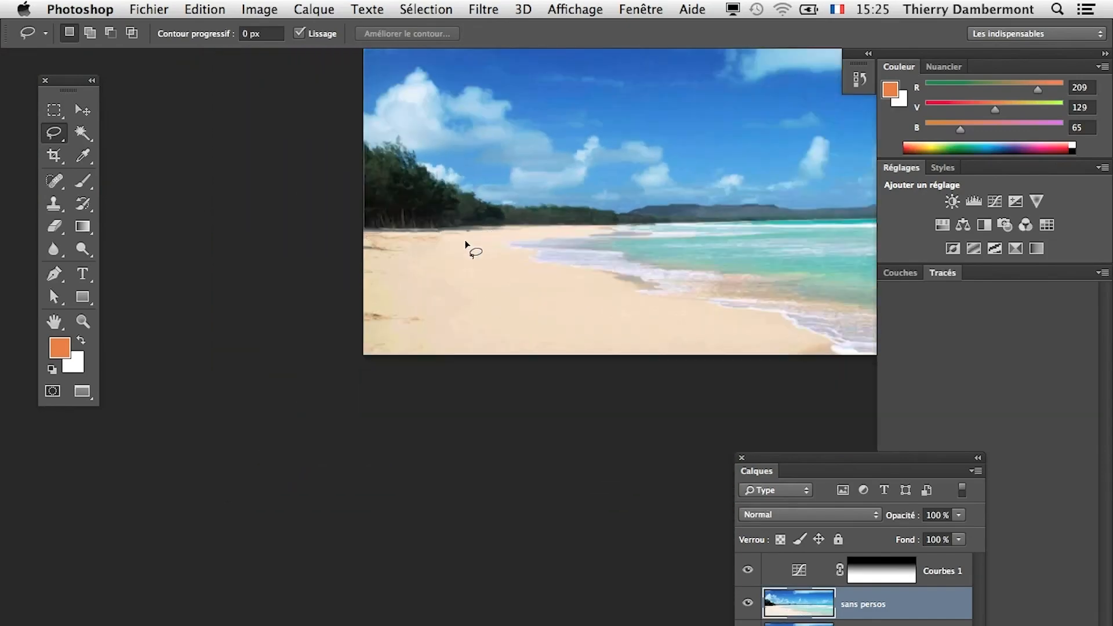
click(57, 322)
drag(639, 281, 585, 300)
scroll(430, 298, down, 6)
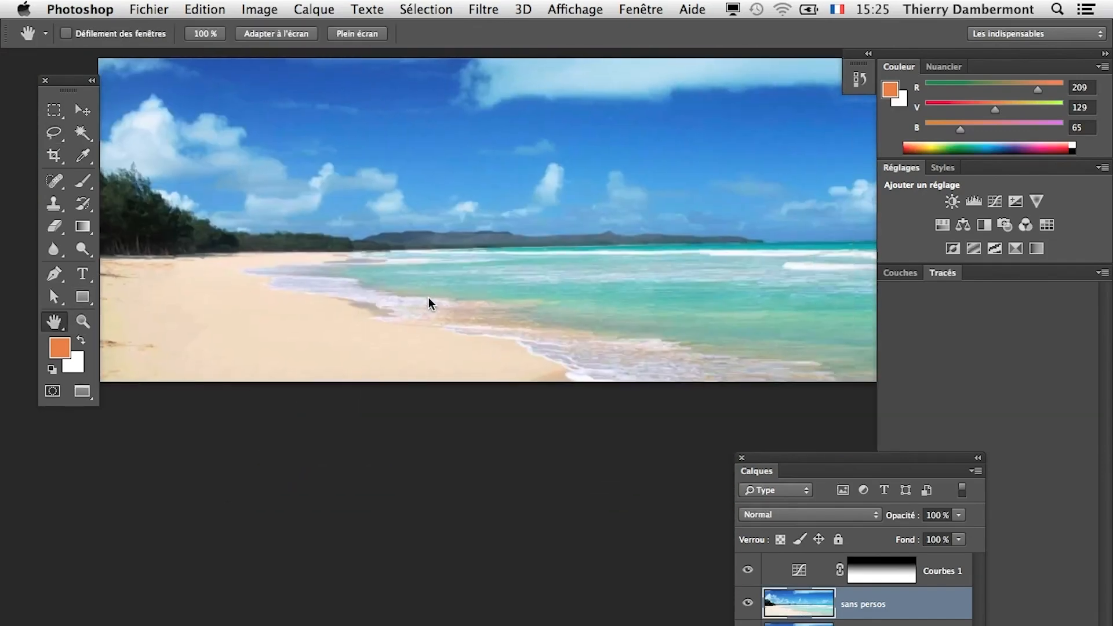
scroll(455, 308, up, 4)
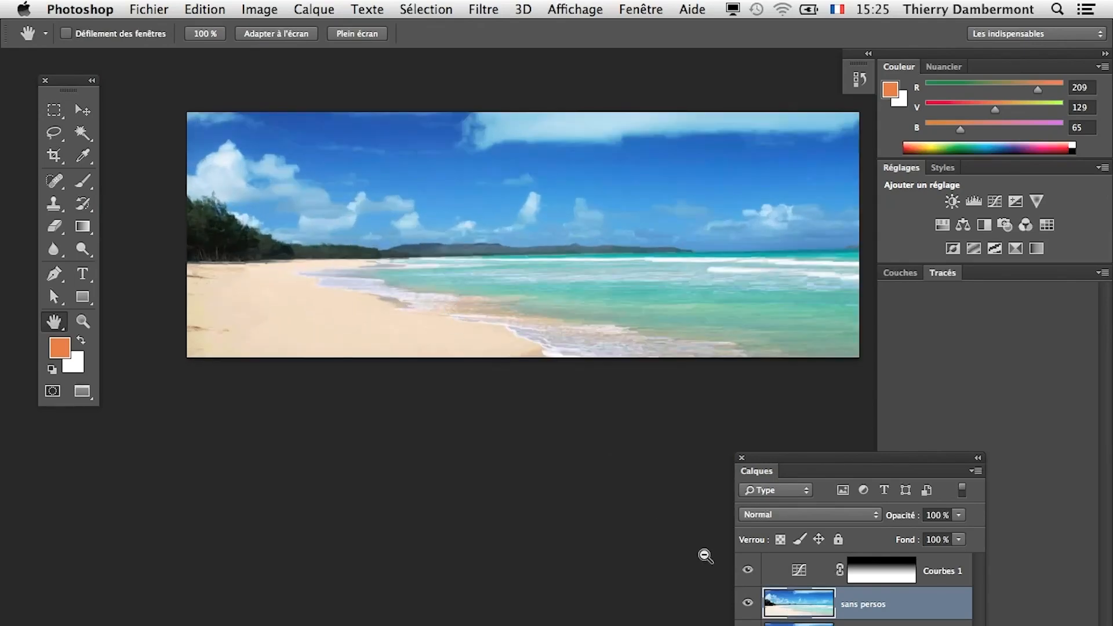
click(749, 604)
click(749, 604)
click(749, 604)
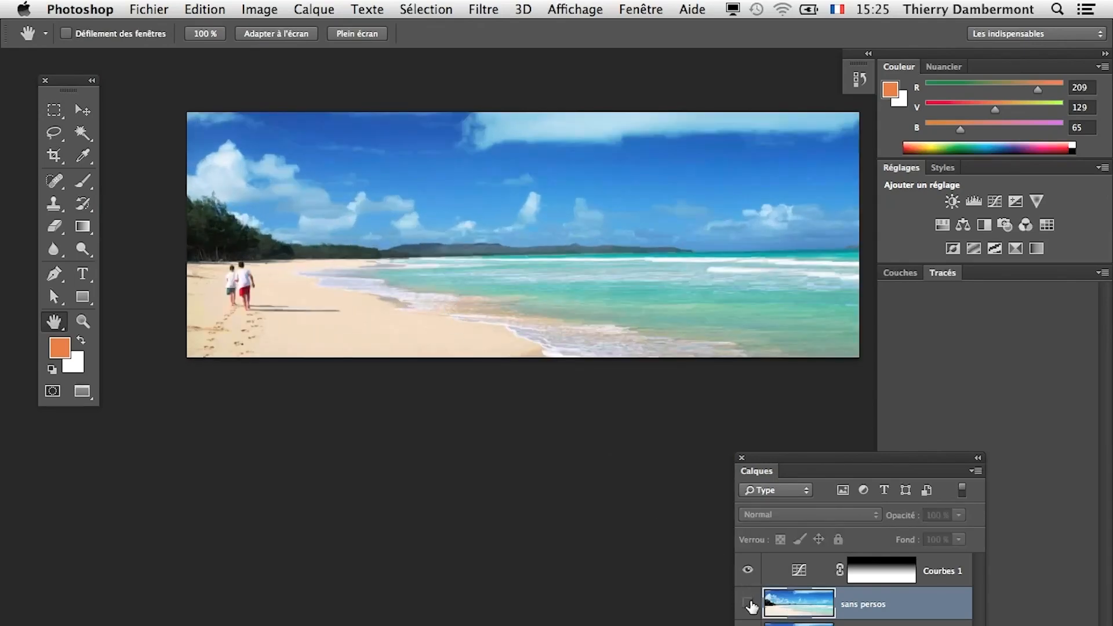
click(748, 604)
Examine the retouched sand up close by repeatedly hiding and showing the sans persos layer, leaving it visible
scroll(189, 369, up, 3)
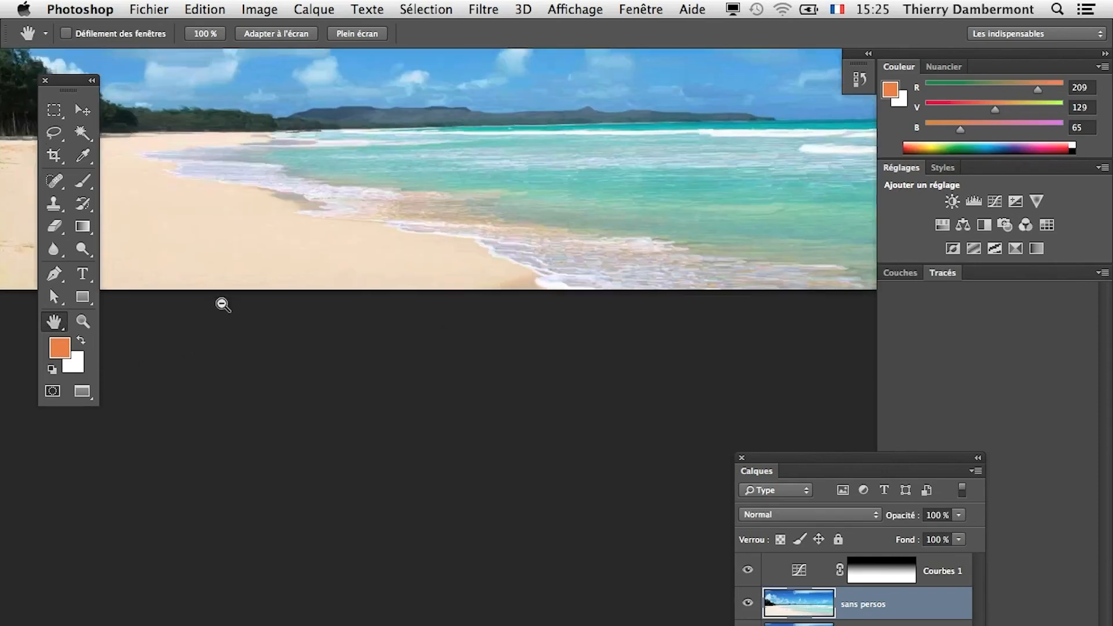
scroll(223, 303, up, 3)
scroll(696, 308, down, 3)
scroll(499, 273, down, 2)
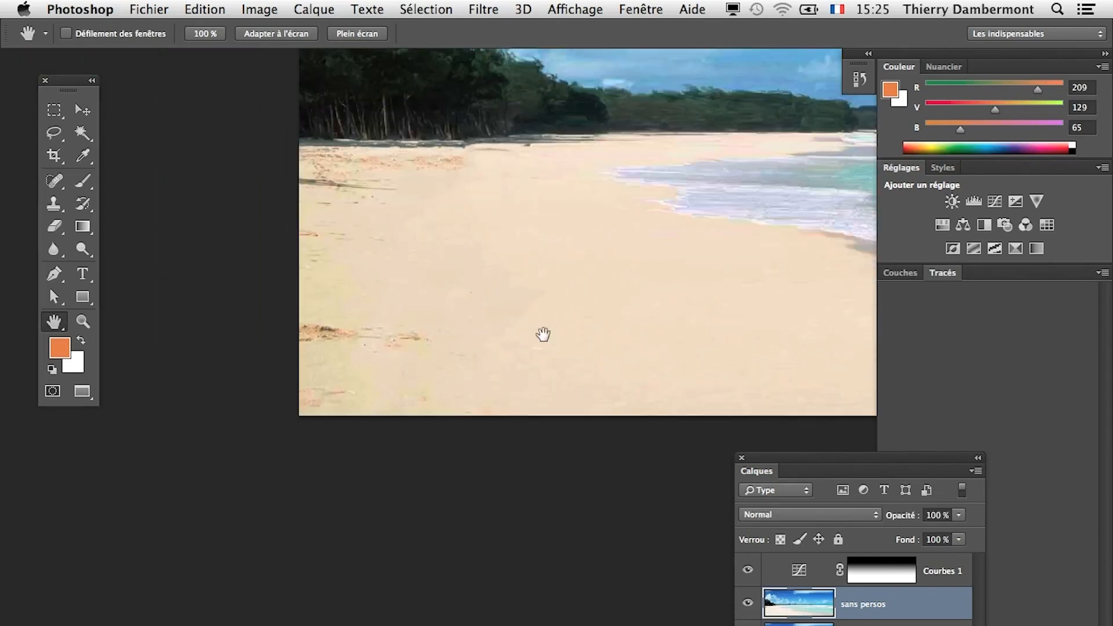
click(749, 603)
click(749, 604)
click(749, 604)
click(748, 604)
click(748, 604)
click(748, 605)
scroll(498, 368, down, 5)
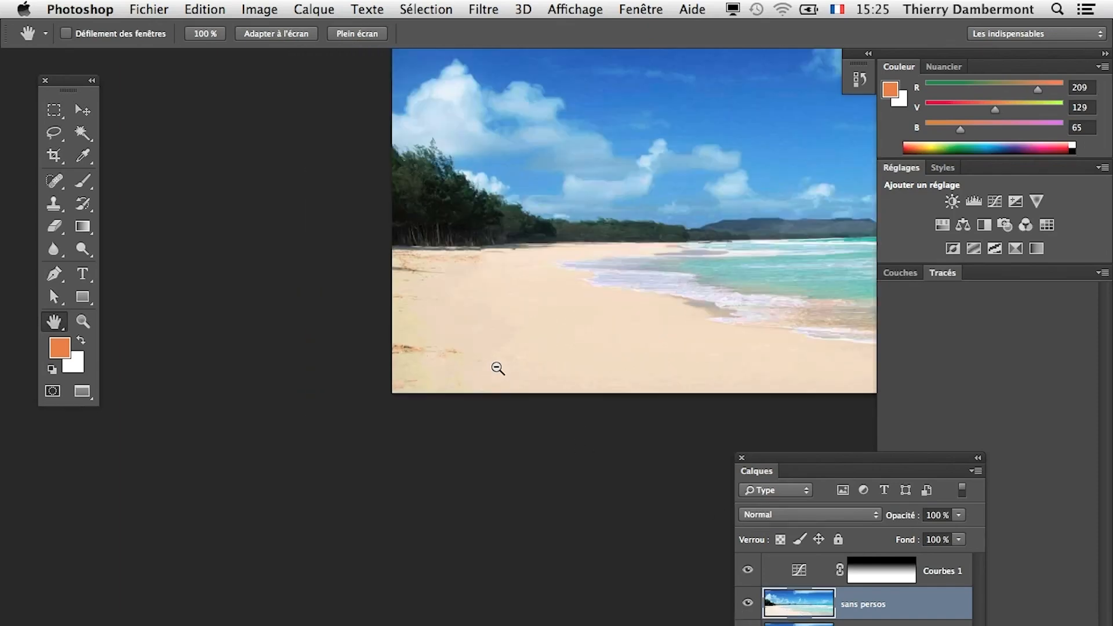